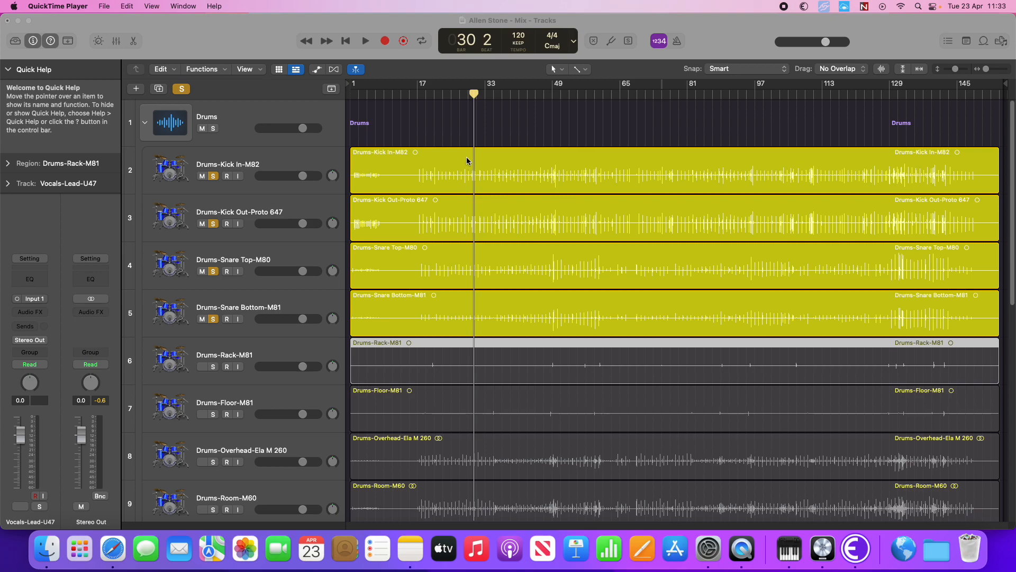
- Turn off solo on the kick and snare tracks and look through the whole track list
scroll(530, 164, down, 10)
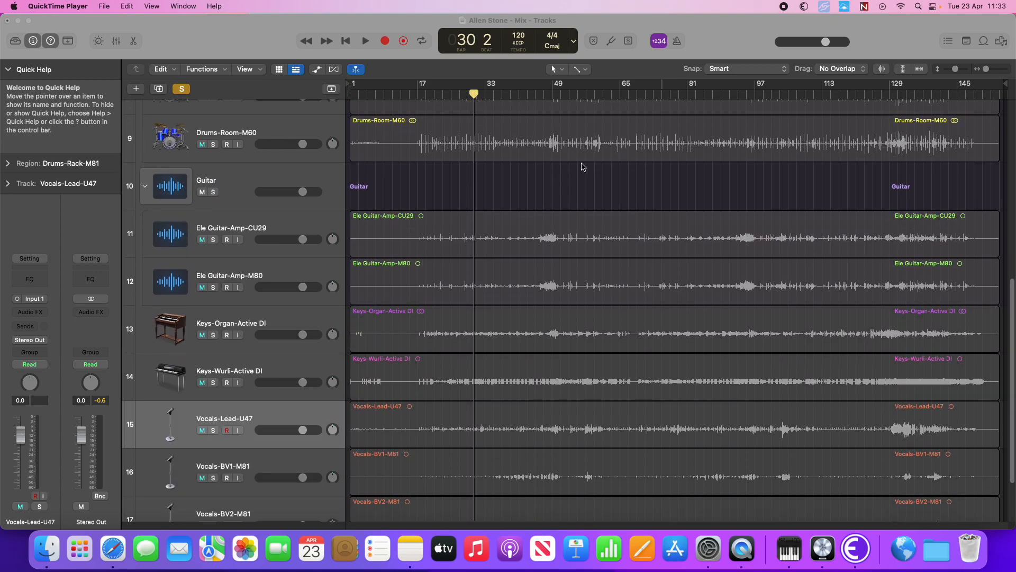
scroll(583, 167, up, 10)
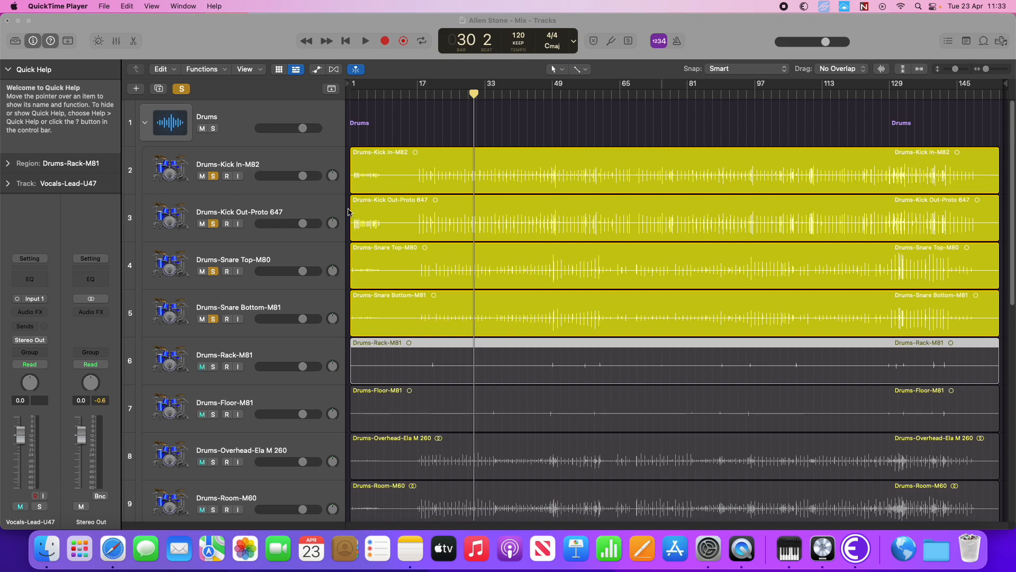
scroll(225, 177, down, 1)
click(213, 179)
scroll(706, 244, down, 10)
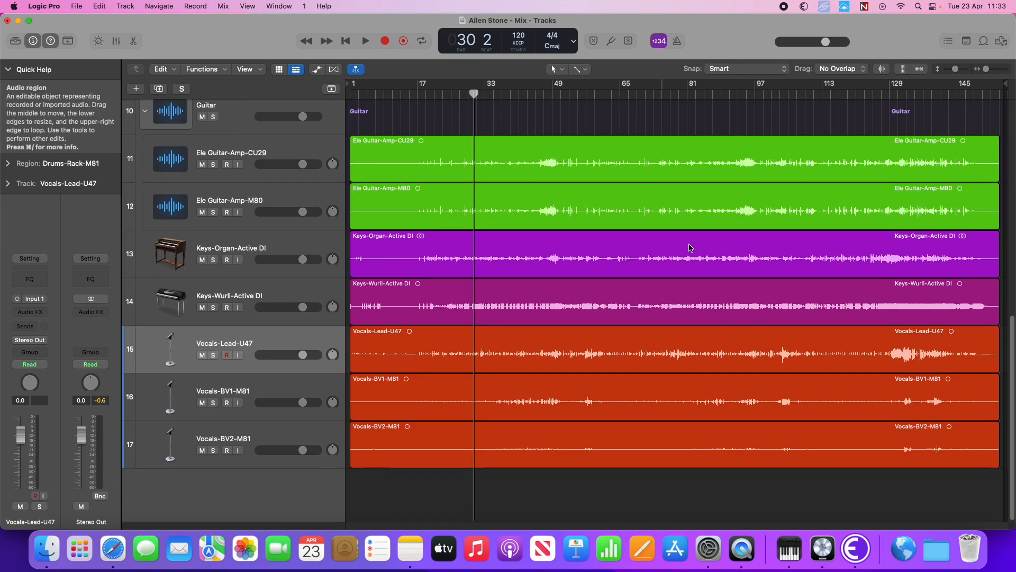
scroll(475, 316, up, 10)
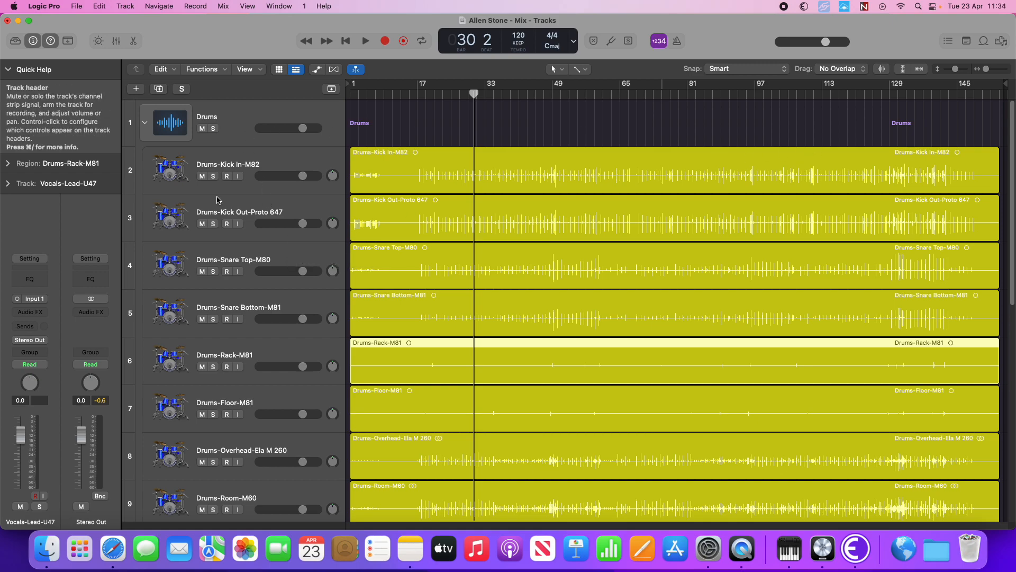
- Set a cycle range from about bar 28 to bar 49
drag(465, 88, 554, 89)
scroll(544, 276, down, 10)
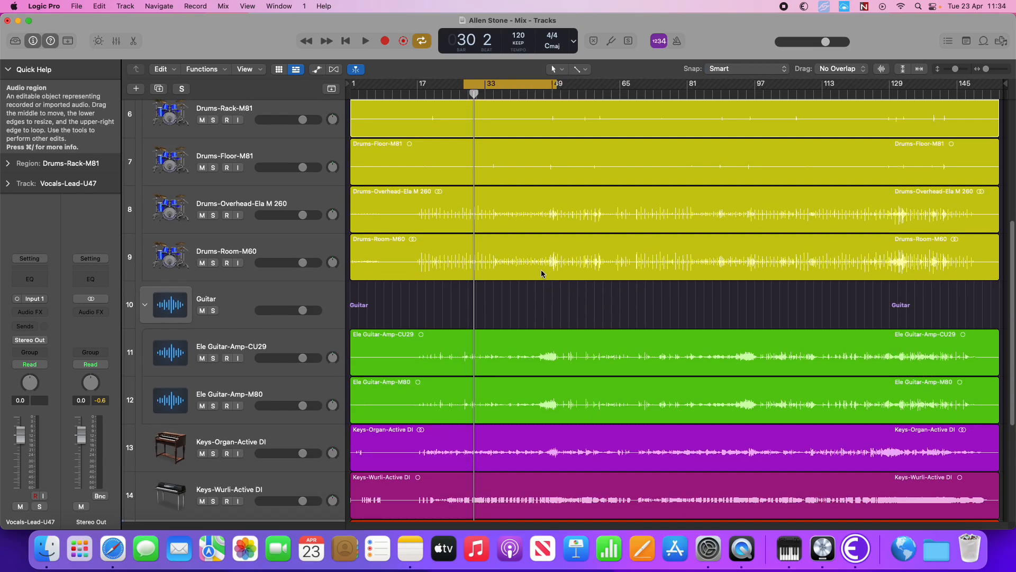
scroll(519, 305, up, 4)
scroll(540, 295, up, 5)
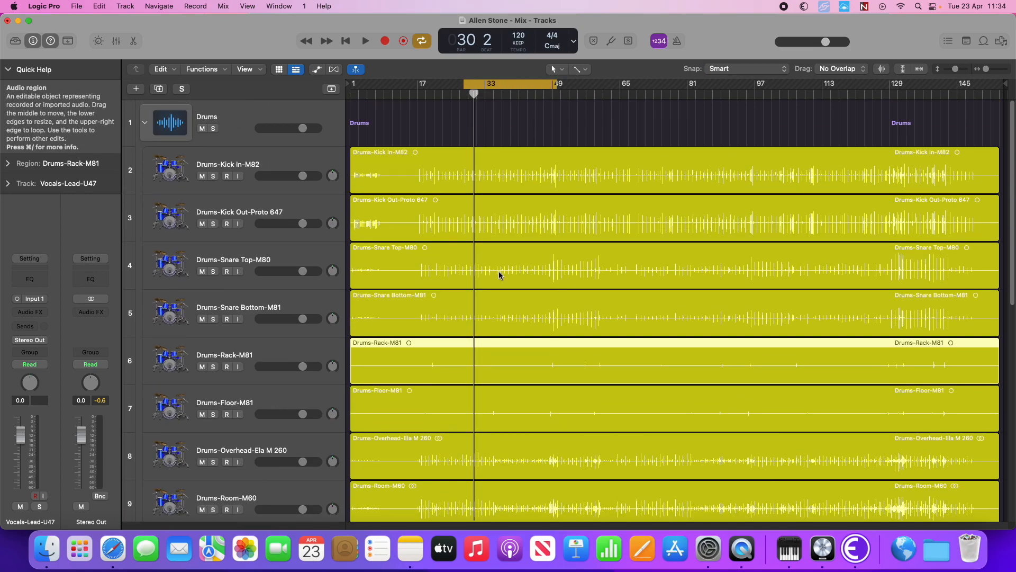
- Go through the drum tracks one by one, from Drums-Kick In-M82 down to Drums-Room-M60
click(255, 166)
scroll(258, 198, down, 1)
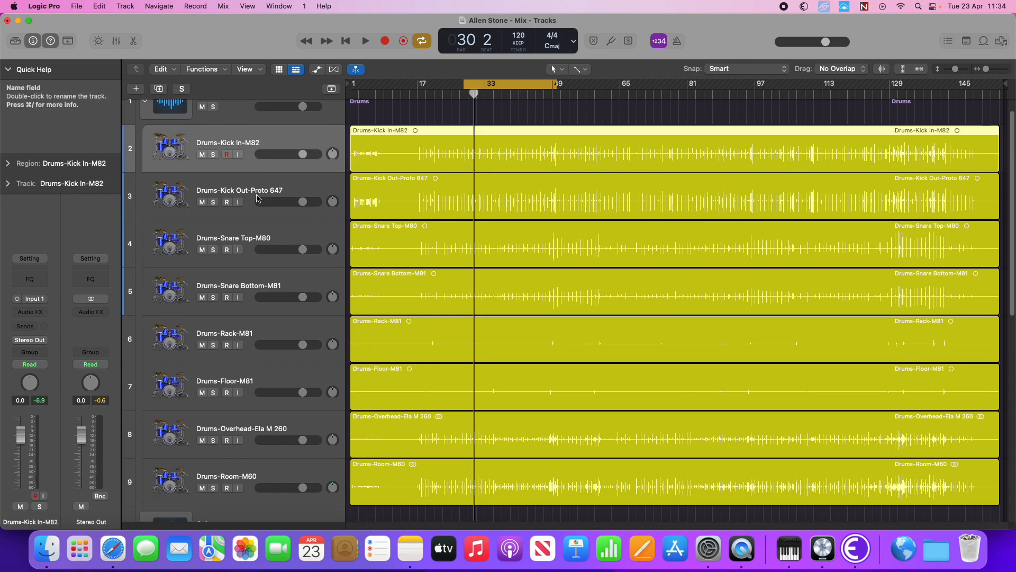
click(257, 198)
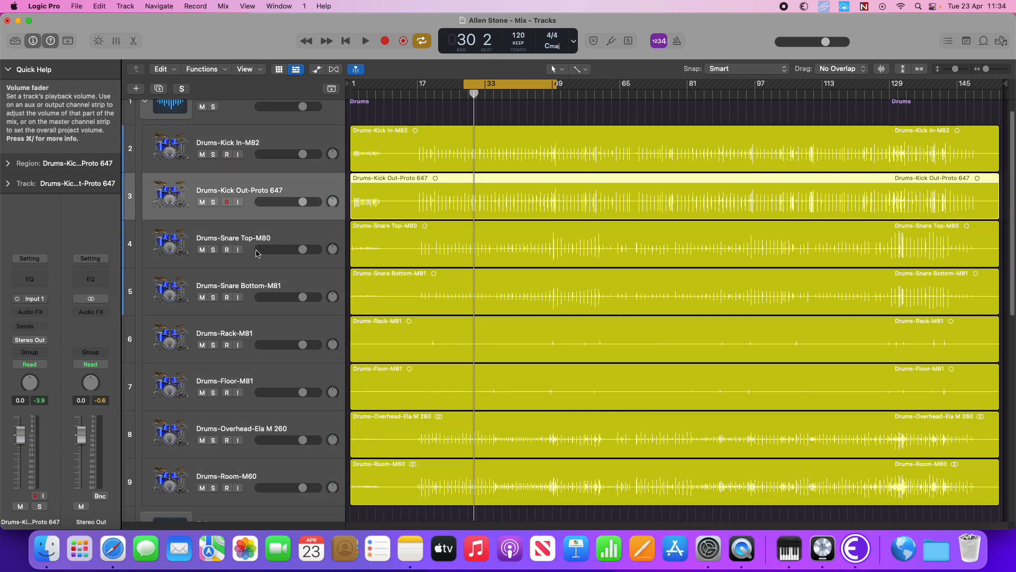
click(257, 254)
click(259, 288)
scroll(261, 291, down, 1)
click(262, 307)
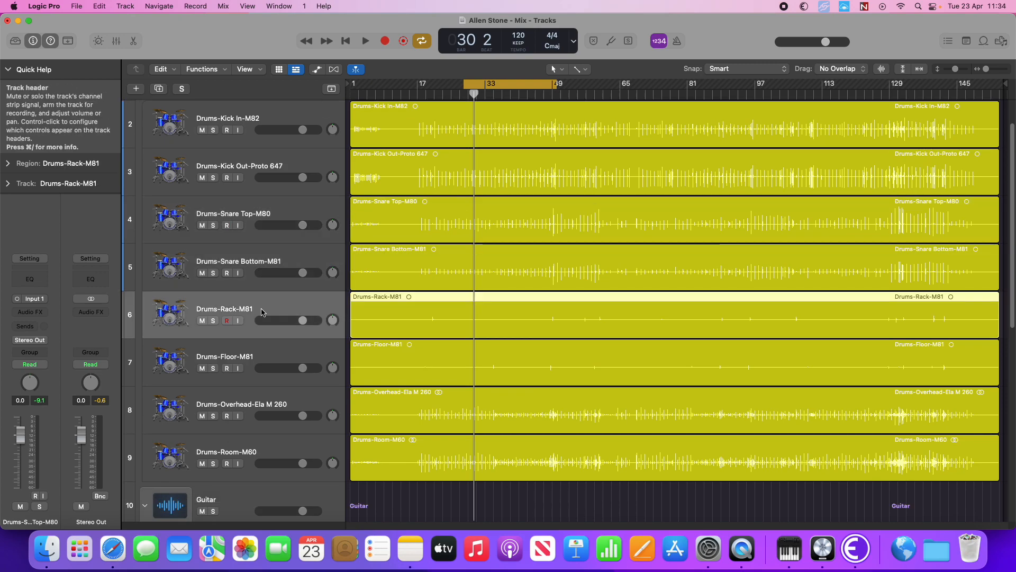
click(261, 346)
scroll(261, 347, down, 1)
click(266, 377)
click(266, 438)
- Go through the two electric guitar amp tracks, the organ and Wurli tracks, and the three vocal tracks
scroll(266, 439, down, 15)
scroll(268, 274, up, 2)
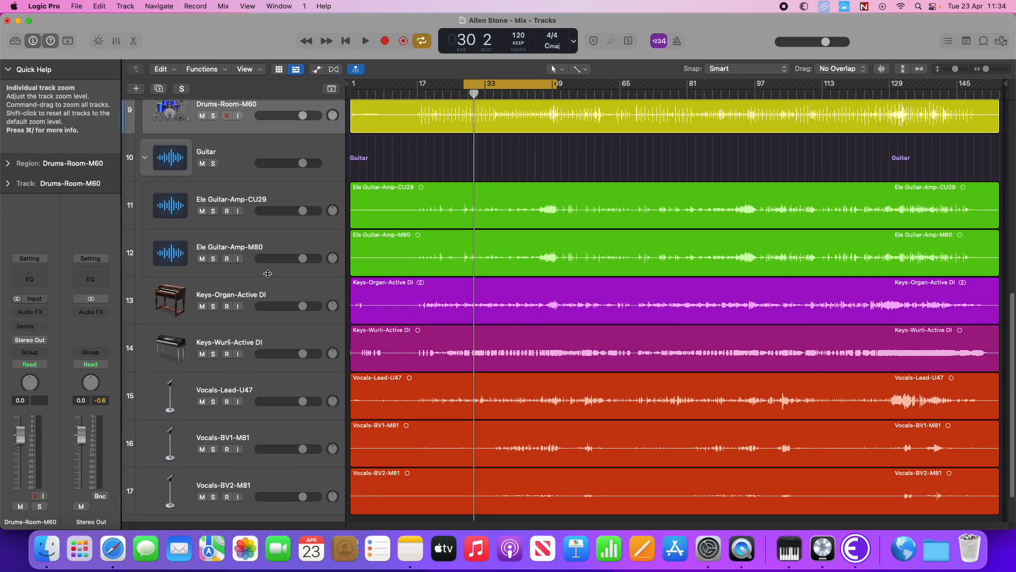
click(275, 200)
shift+click(278, 242)
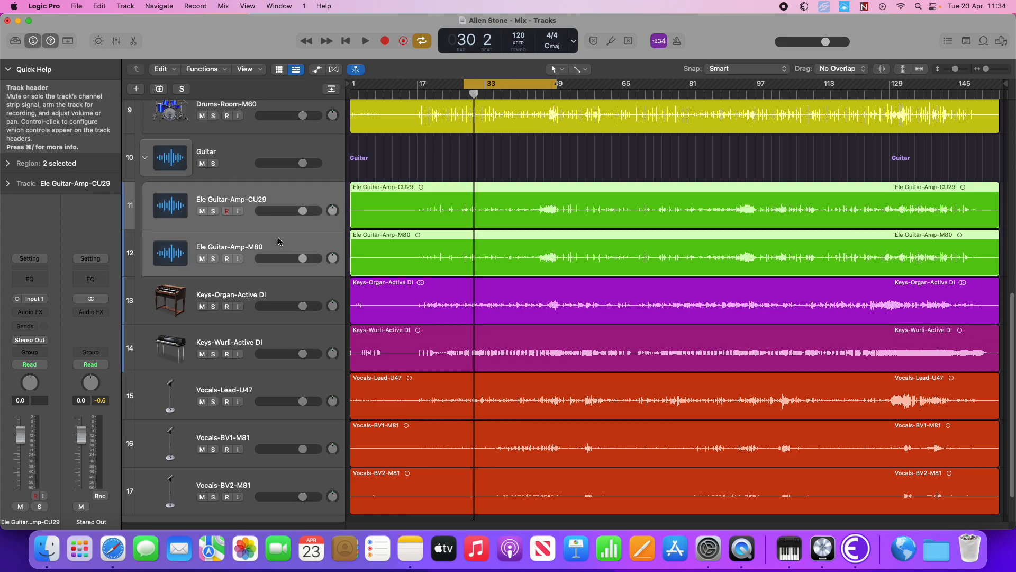
click(276, 290)
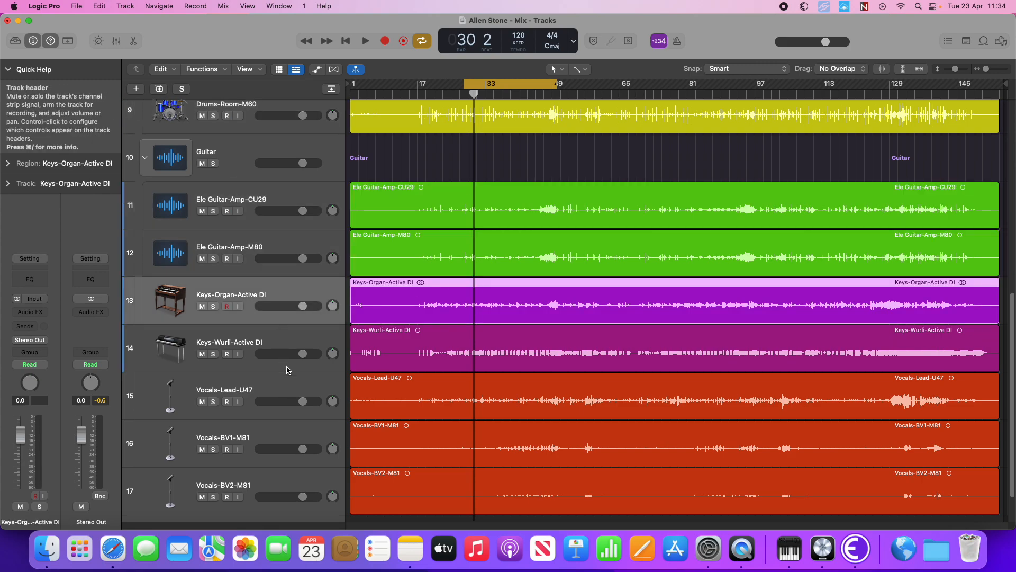
click(276, 340)
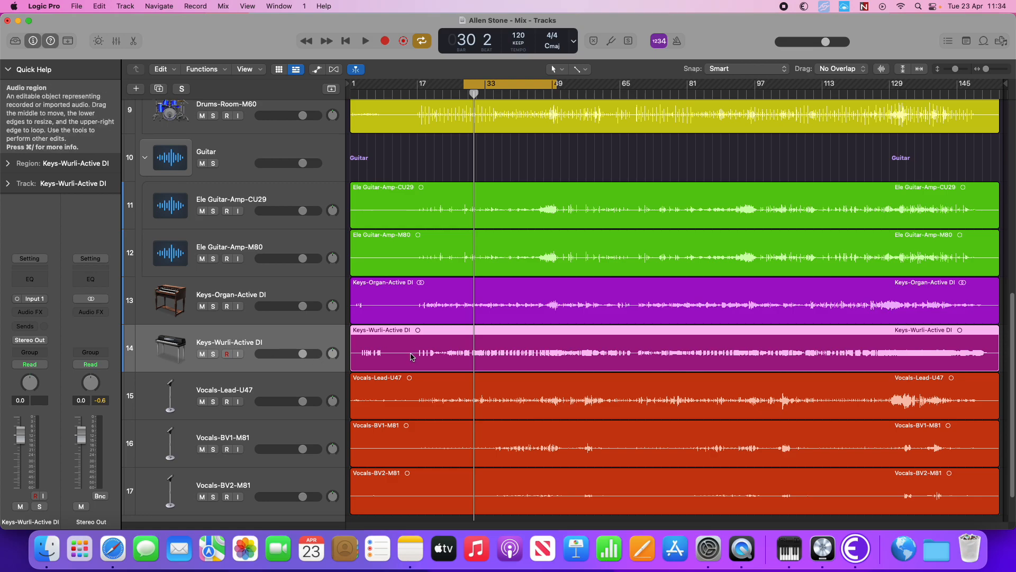
click(474, 380)
key(shift+Down)
key(shift+Down)
- Play a short passage of the unsoloed mix within the cycle range, stop playback and look over the tracks
scroll(426, 348, up, 10)
key(space)
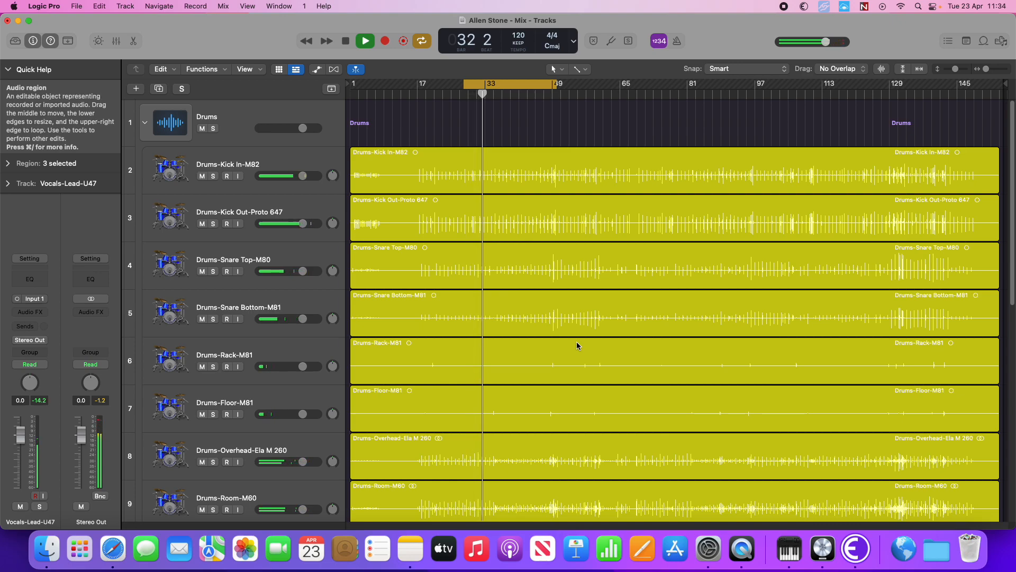
key(space)
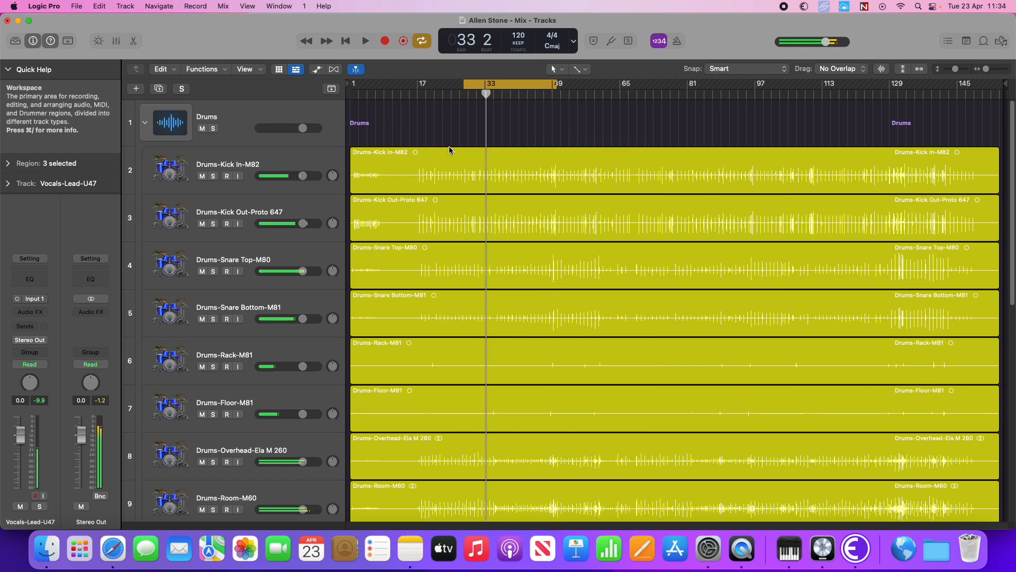
scroll(363, 255, down, 10)
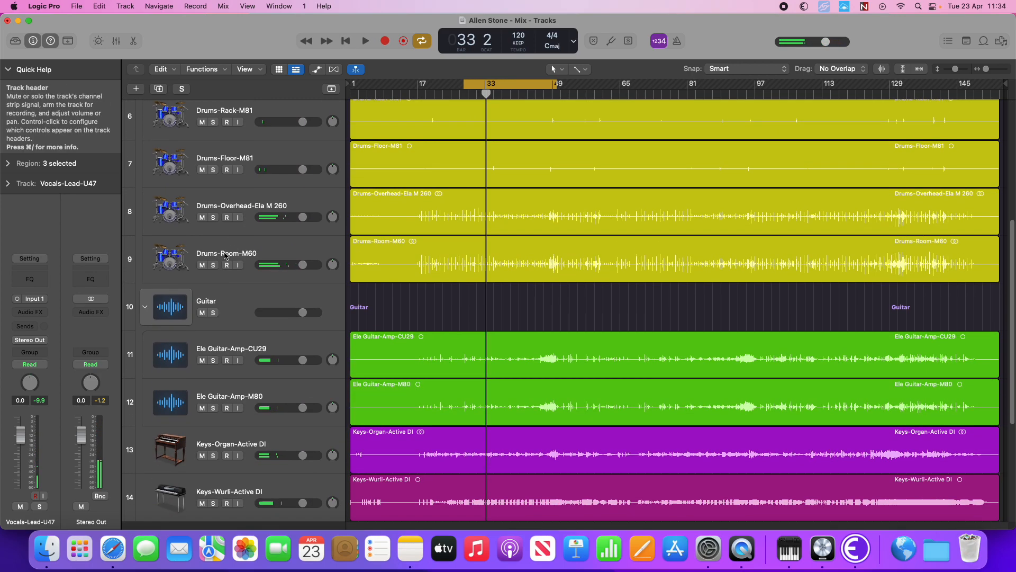
scroll(225, 260, up, 10)
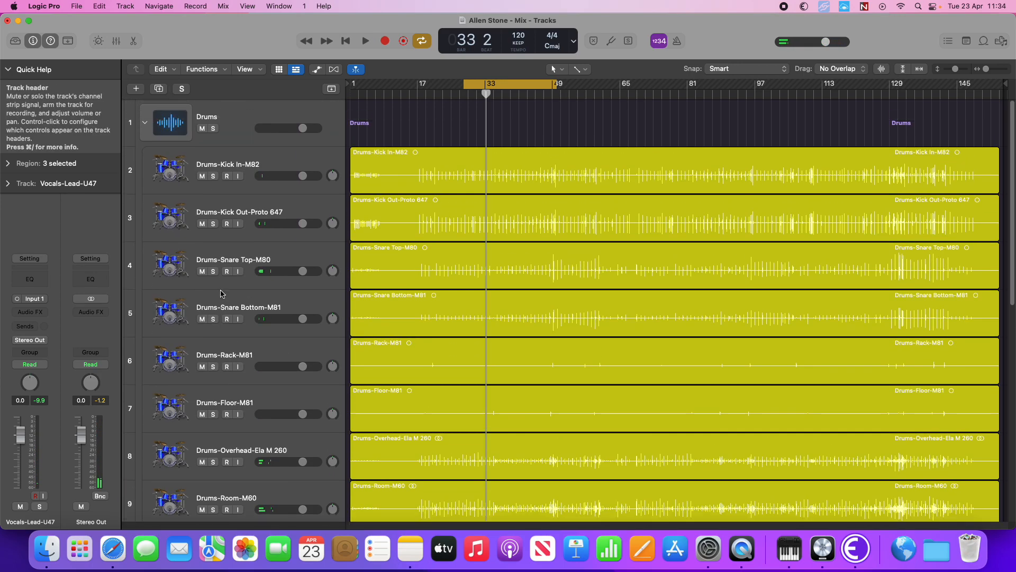
- Solo the Drums-Kick In-M82 track and insert a mono Noise Gate on its channel strip
click(214, 176)
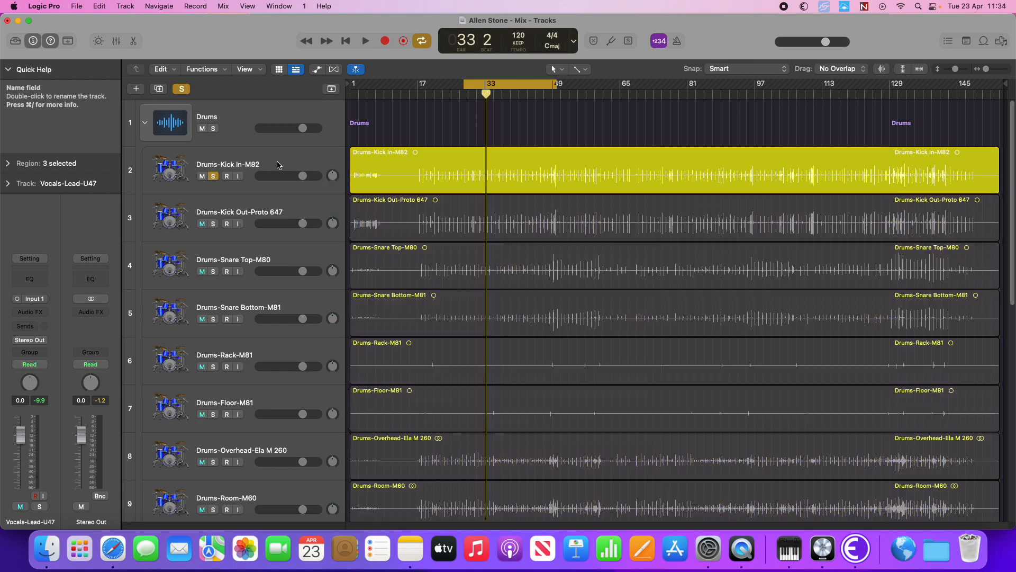
click(172, 186)
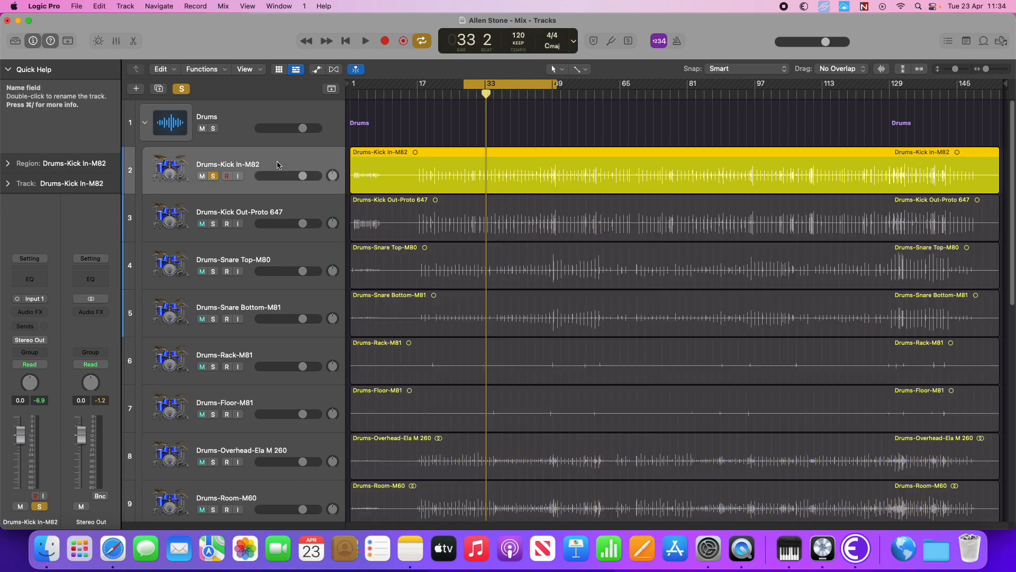
click(42, 314)
mouse_move(51, 343)
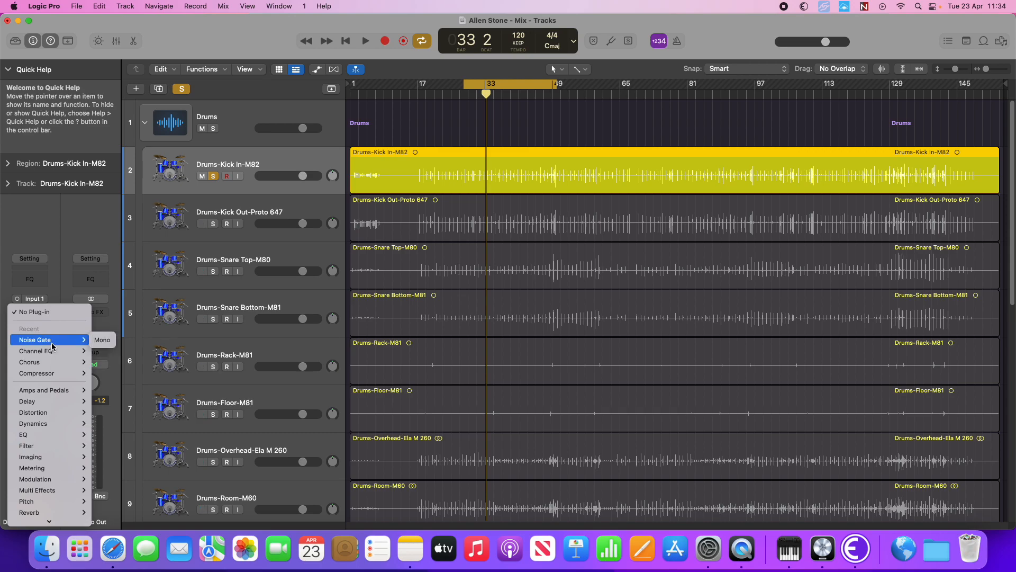
click(94, 341)
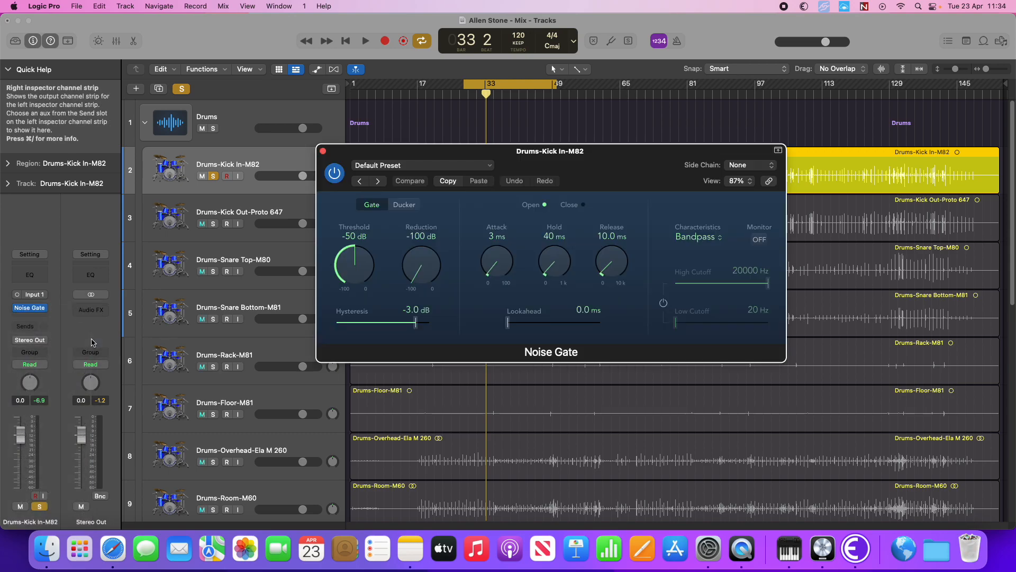
- Enlarge the Noise Gate window to 94% and move it below the kick and snare top regions
drag(601, 154, 631, 230)
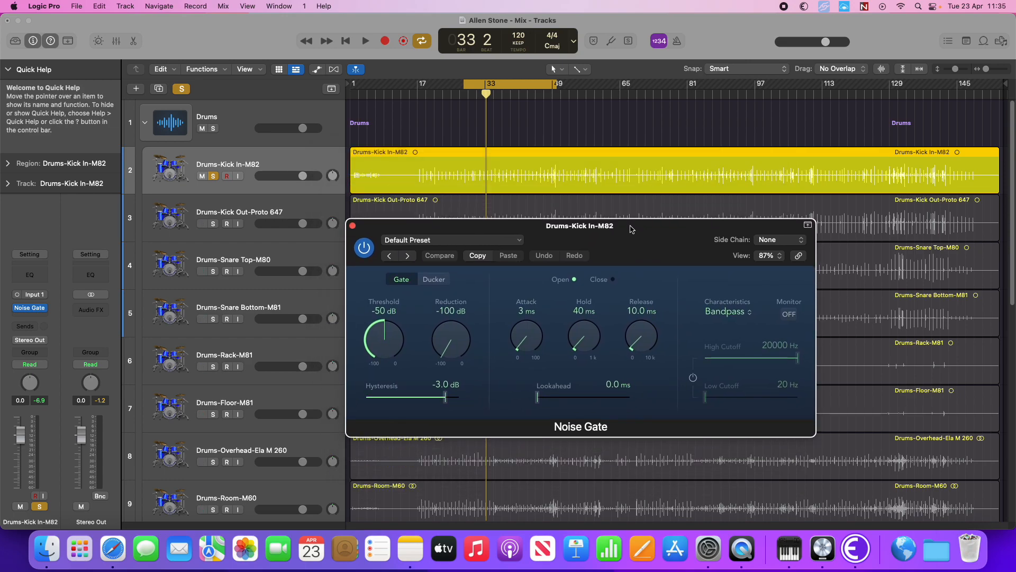
drag(629, 251, 587, 234)
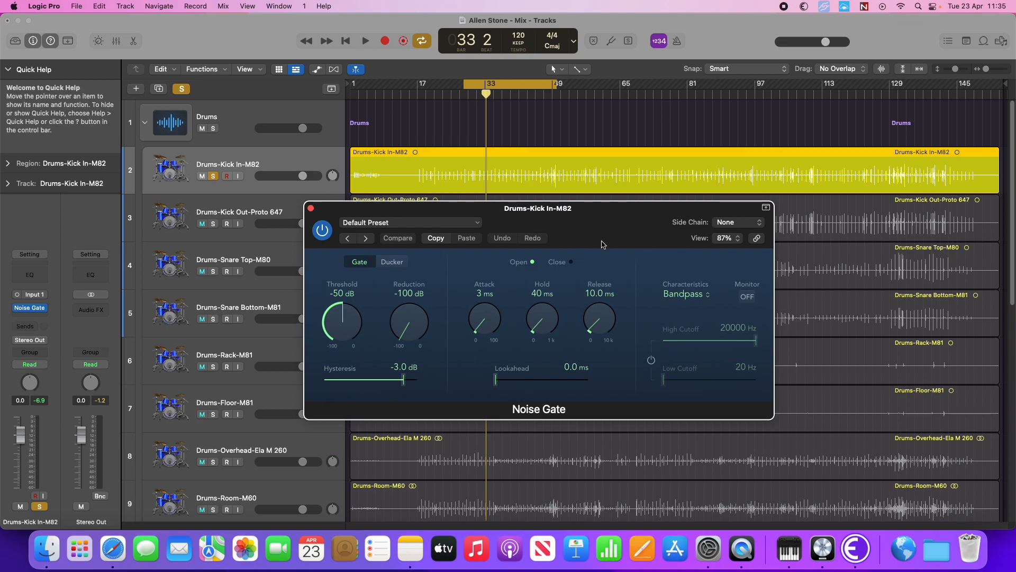
drag(773, 420, 811, 446)
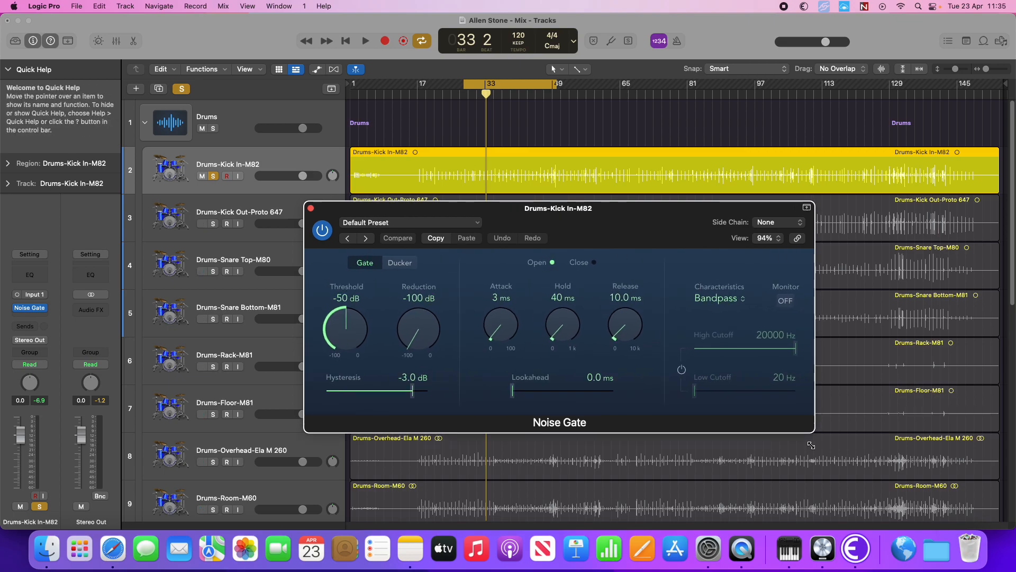
drag(619, 221, 655, 317)
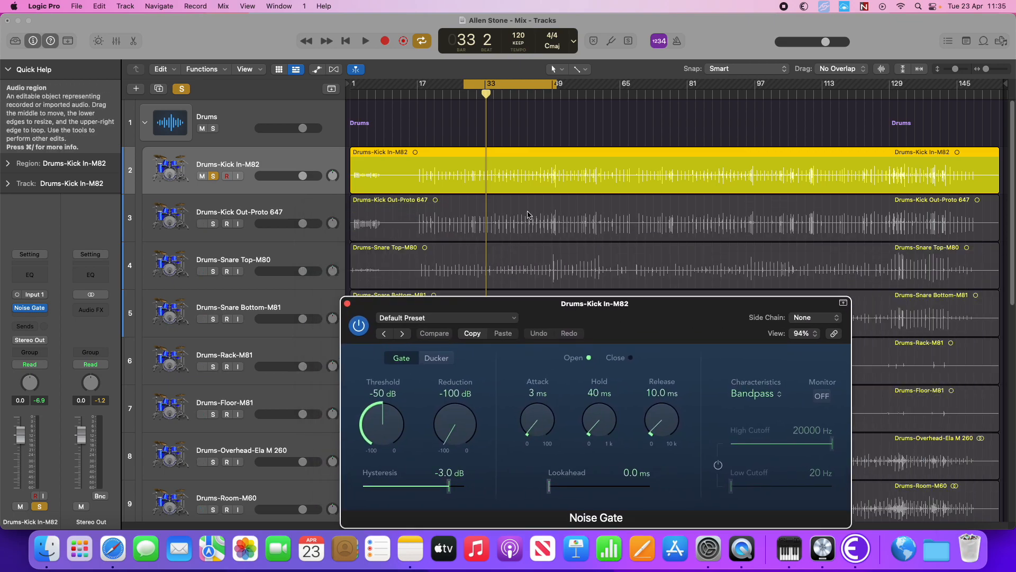
- Examine the rack, floor, overhead and room drum tracks, selecting Drums-Floor-M81
scroll(536, 226, down, 5)
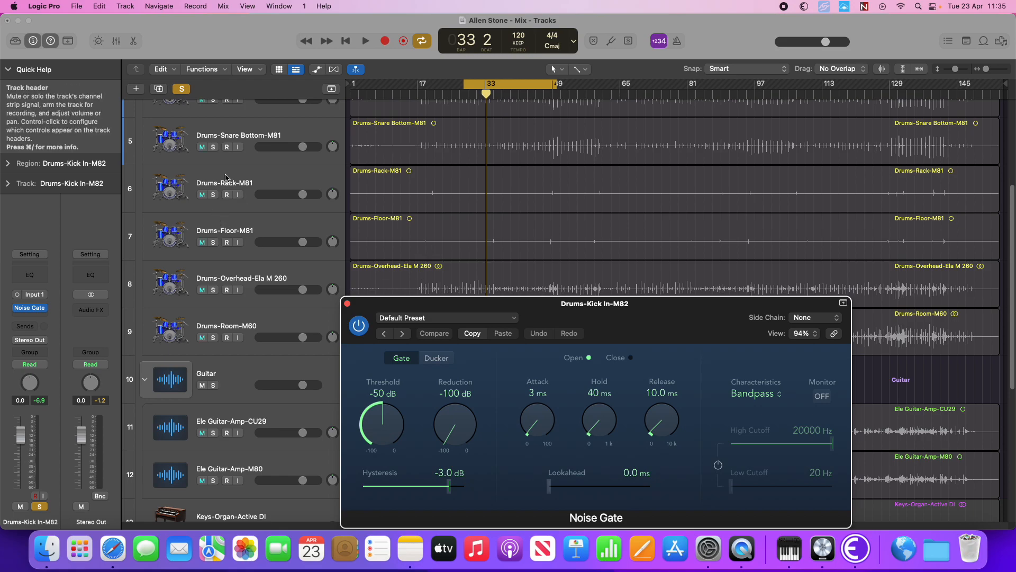
click(226, 178)
click(518, 223)
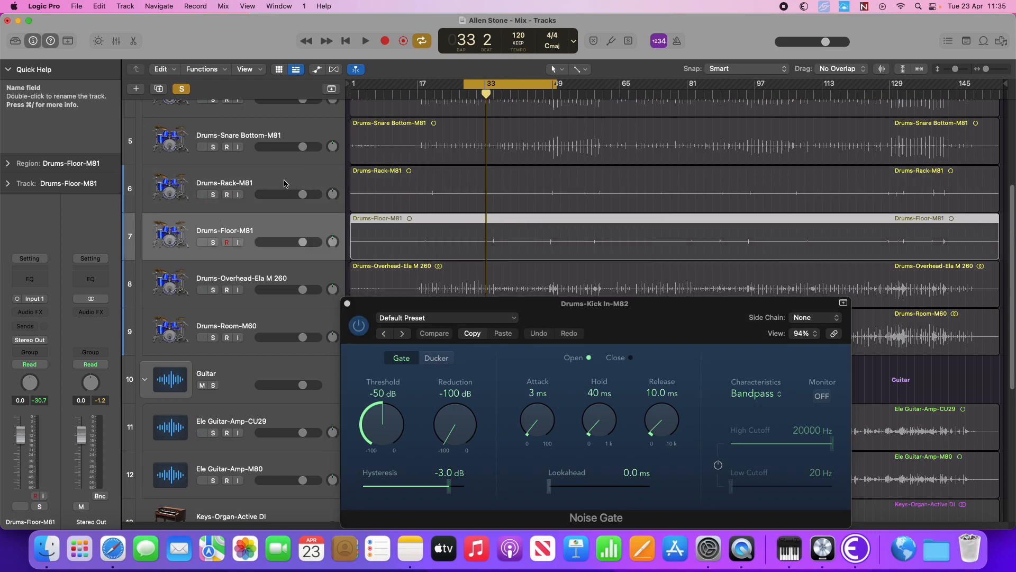
scroll(476, 201, down, 5)
scroll(520, 225, up, 5)
scroll(520, 225, down, 2)
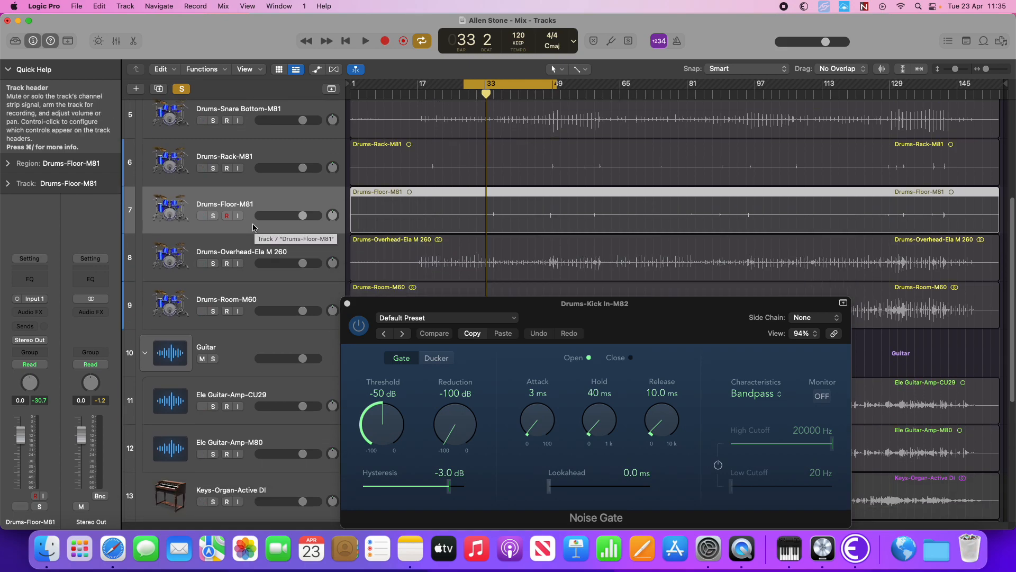
click(557, 315)
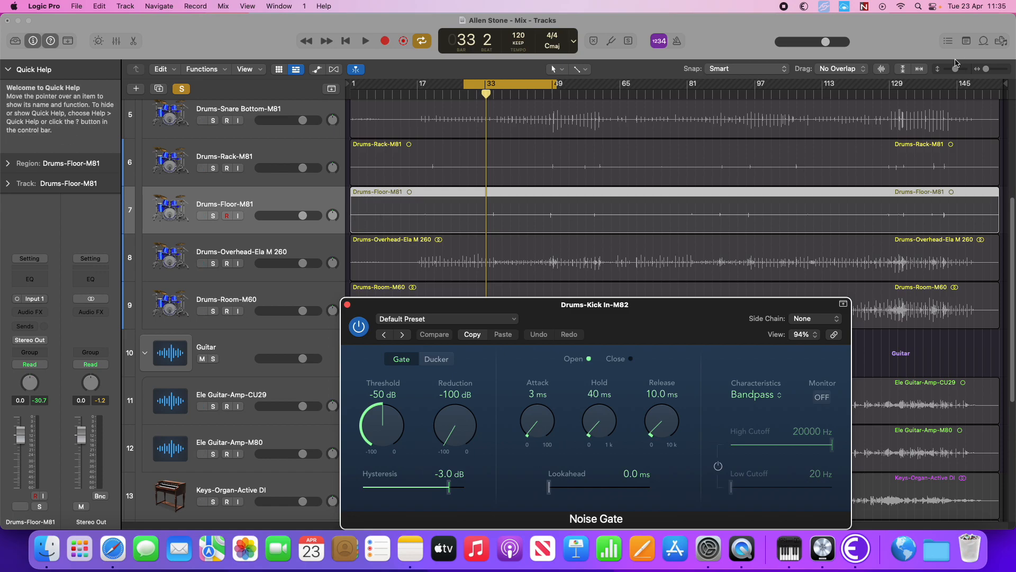
- Increase the vertical track zoom and solo Drums-Rack-M81, moving the Noise Gate window clear of its region
drag(954, 70, 957, 70)
scroll(635, 159, up, 5)
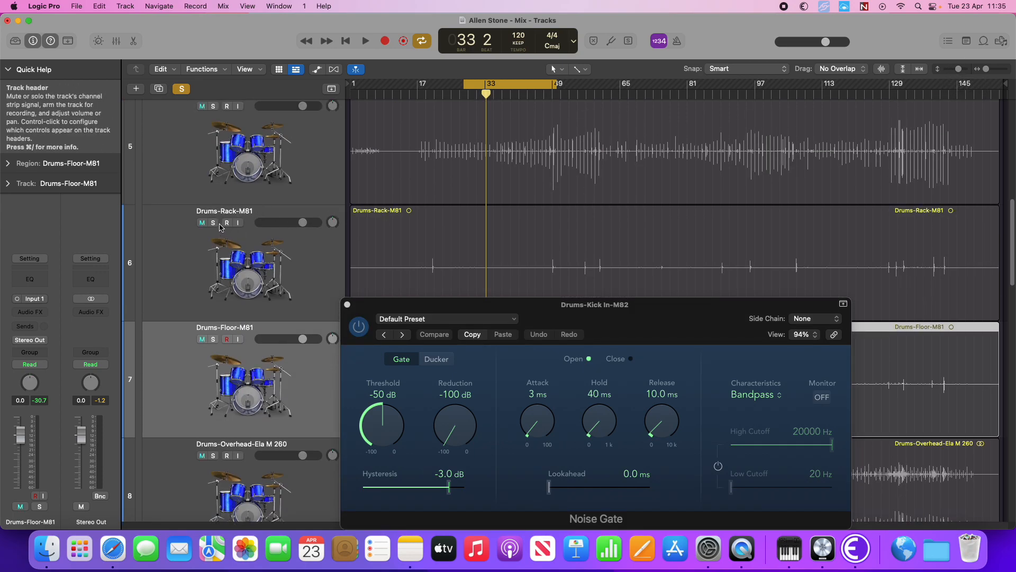
click(214, 223)
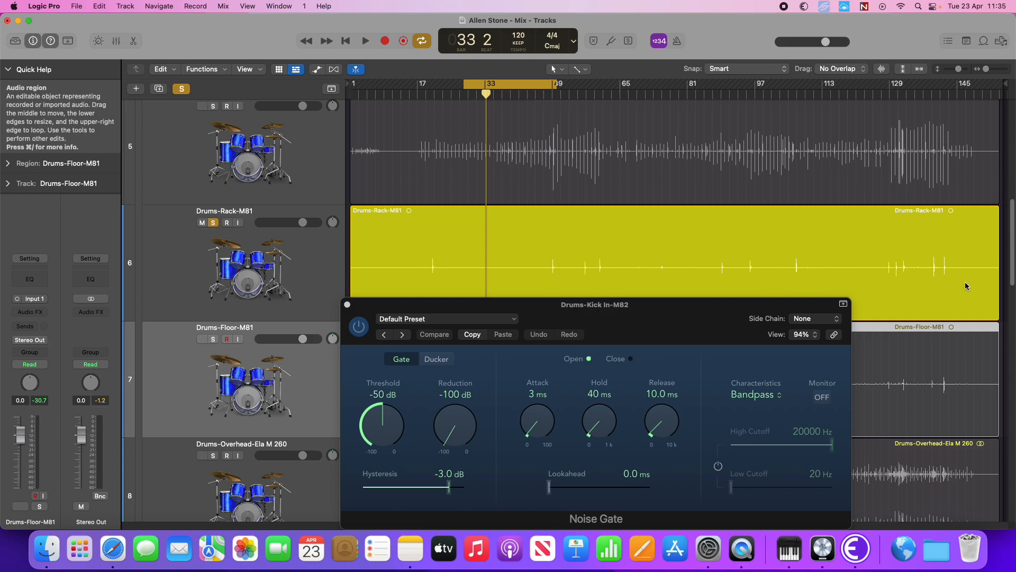
drag(754, 303, 758, 314)
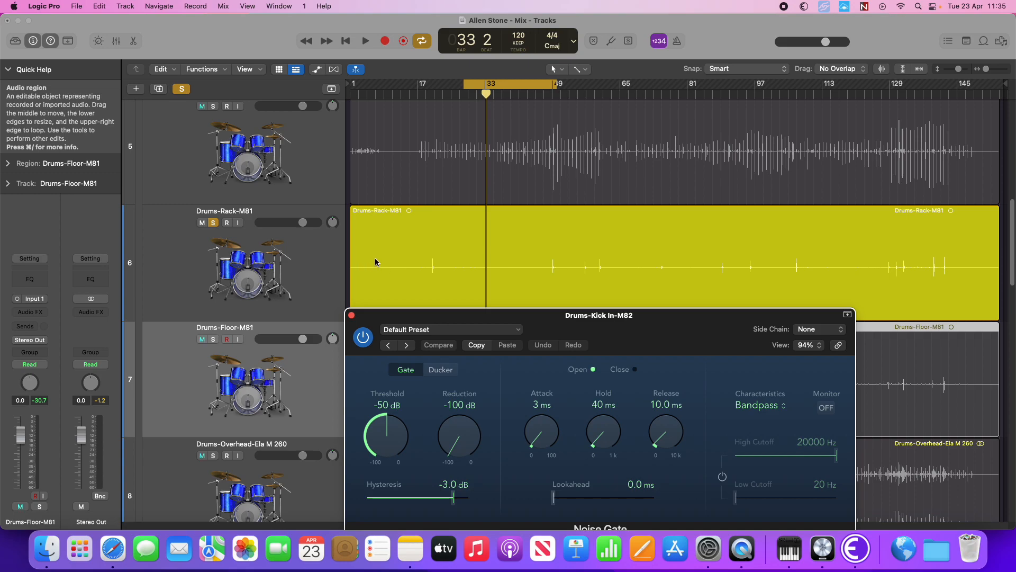
- Close the Noise Gate window and turn off solo on the Drums-Rack-M81 track
click(381, 304)
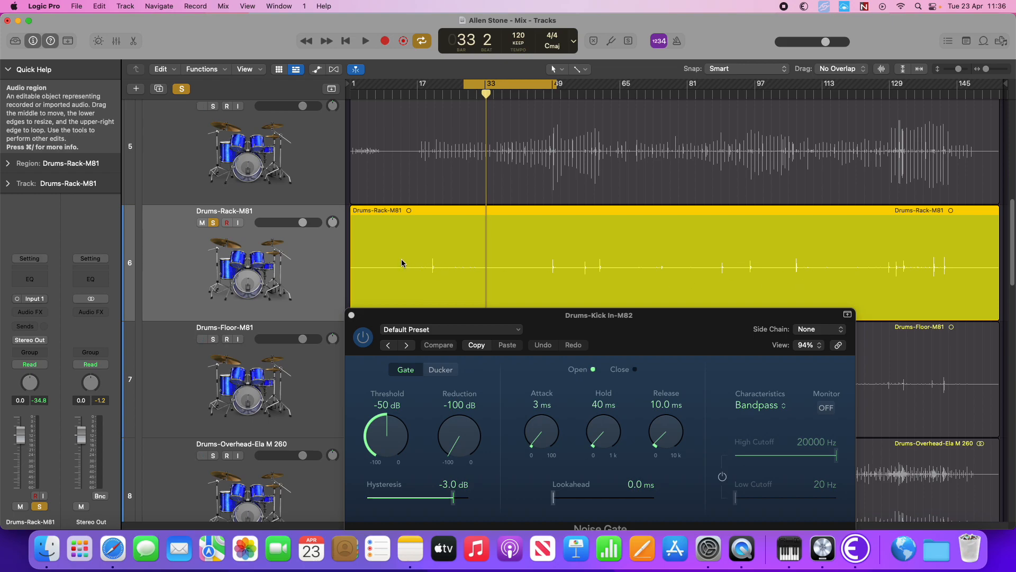
click(352, 315)
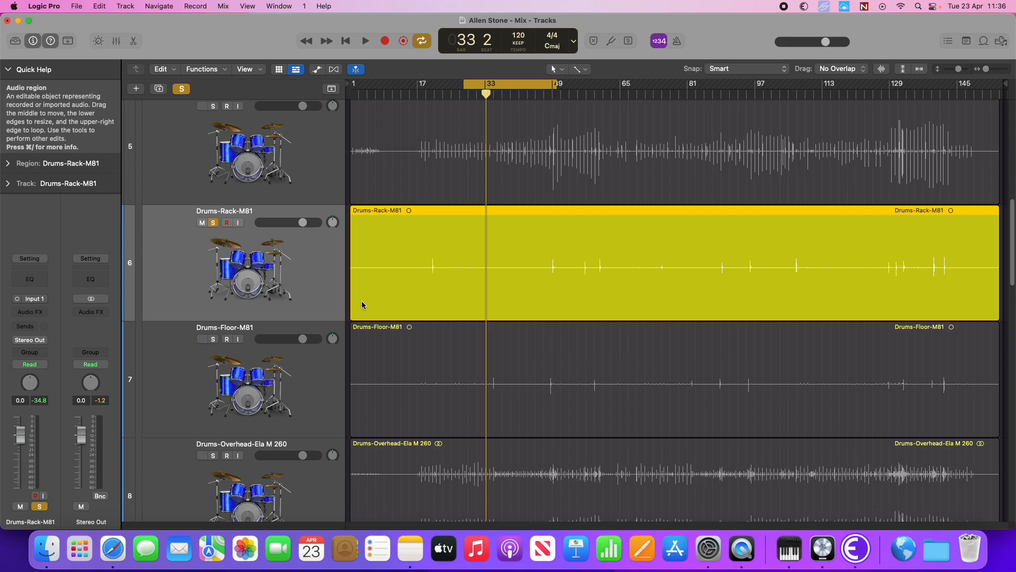
click(213, 223)
scroll(325, 317, up, 10)
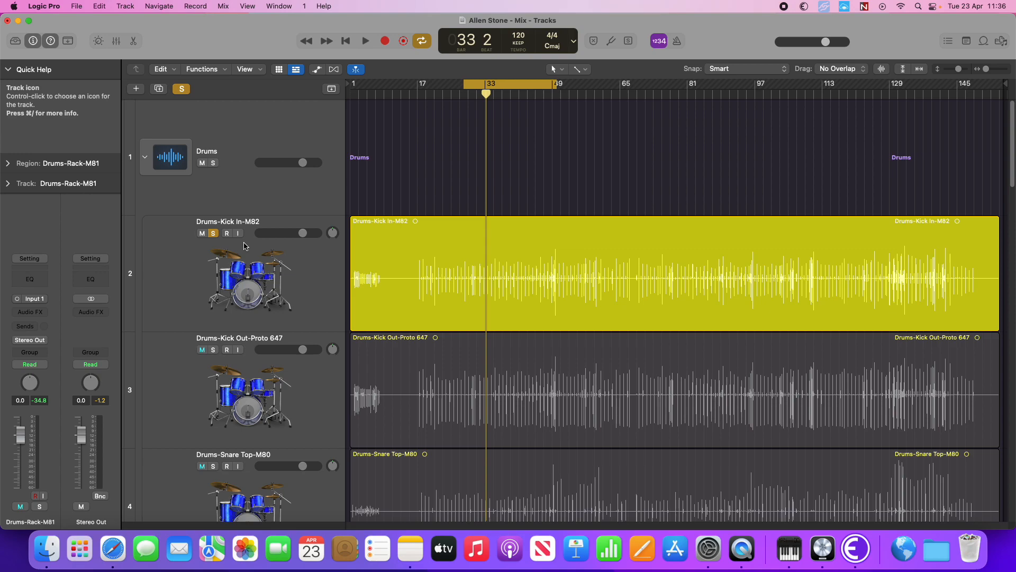
- Open the Noise Gate on Drums-Kick In-M82 and enlarge its window to 131%
click(393, 288)
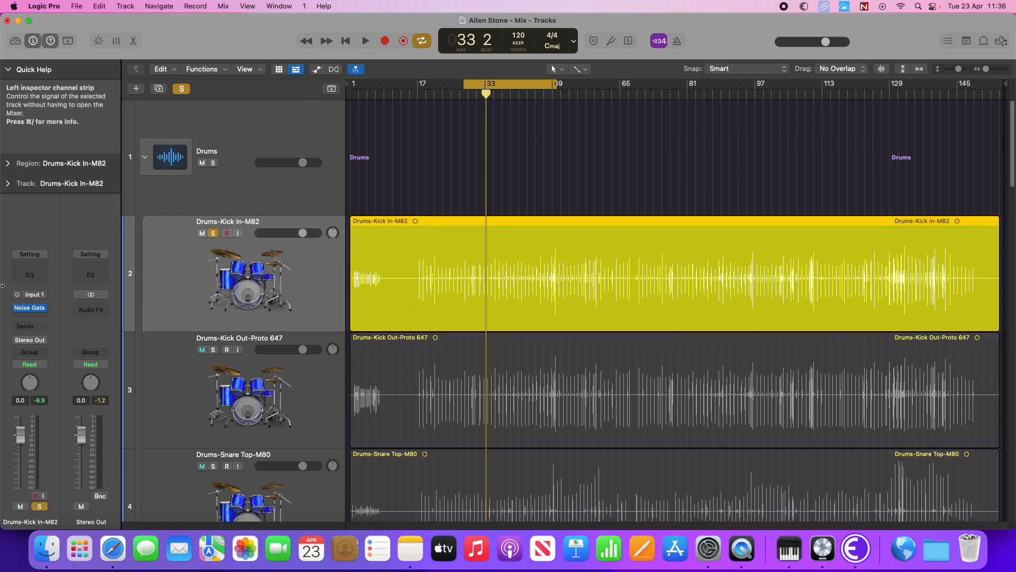
click(29, 308)
drag(635, 333, 483, 105)
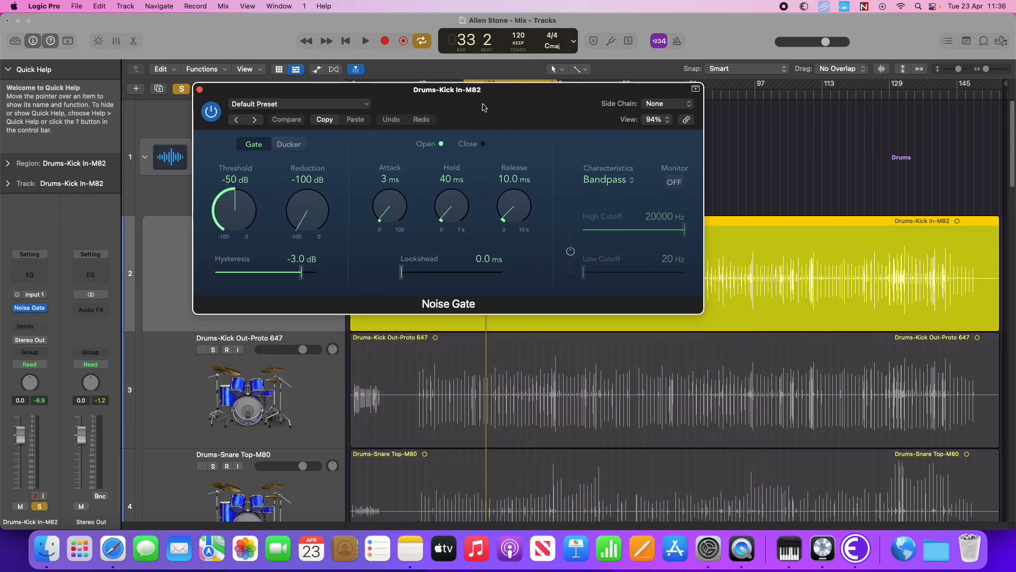
drag(702, 314, 907, 445)
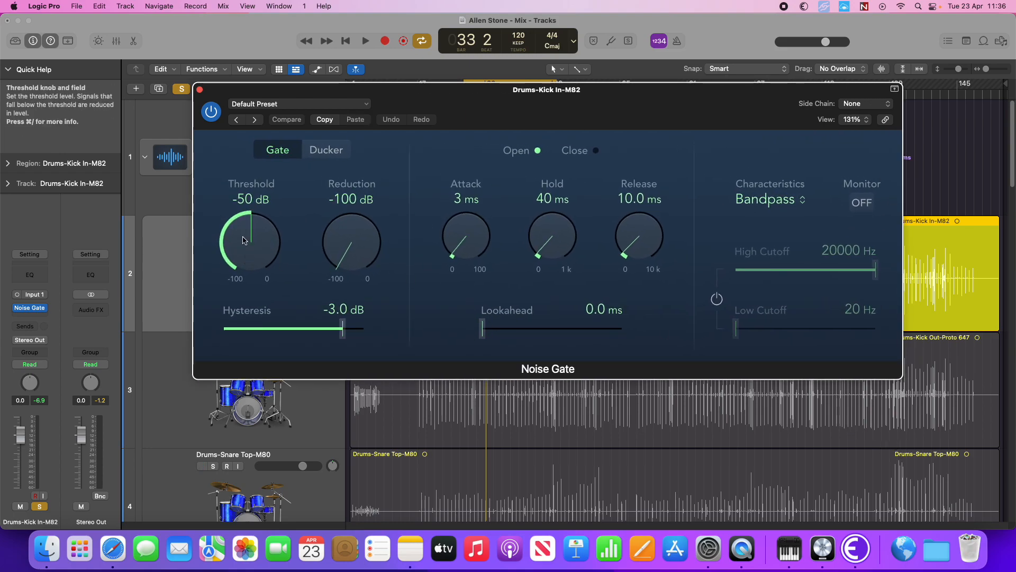
- Sweep the gate's threshold, return it to -50 dB, and shrink the Noise Gate window to 93%
drag(245, 249, 225, 116)
mouse_move(263, 243)
mouse_down()
mouse_move(233, 235)
mouse_move(253, 231)
mouse_up()
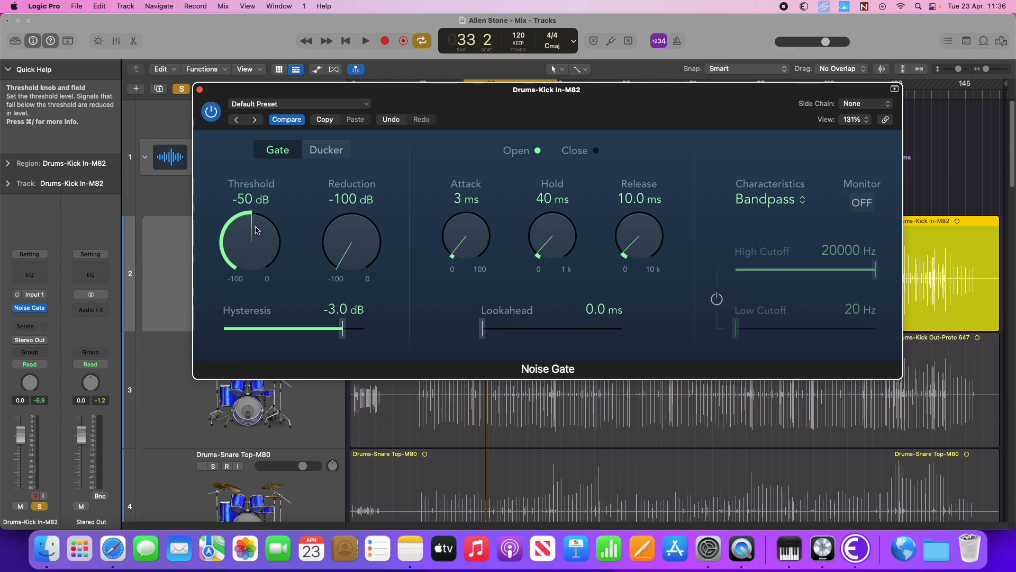
drag(895, 380, 724, 343)
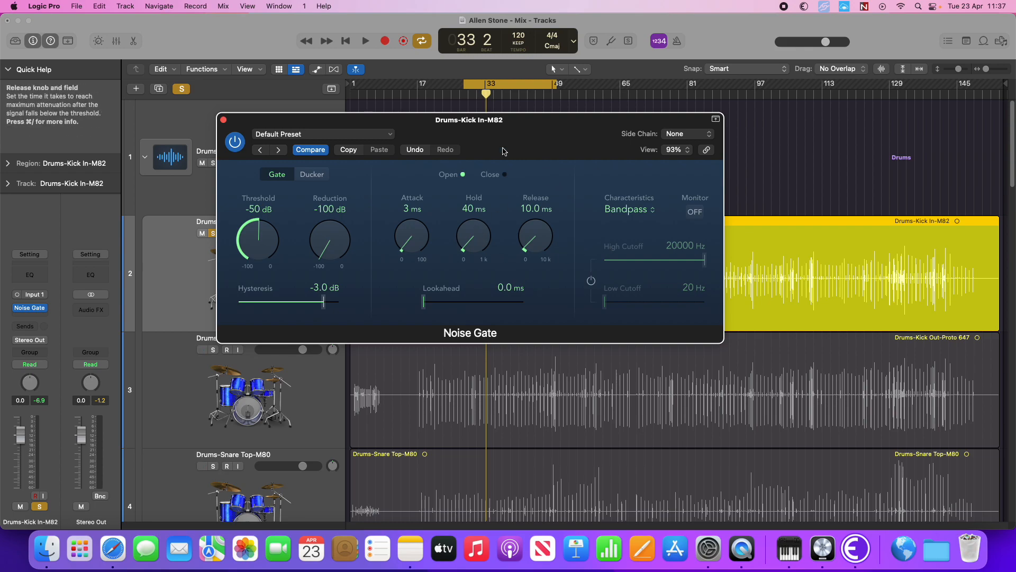
- Place the Noise Gate window below the Kick In region and set threshold to 0 dB, attack and release to 0 ms
drag(502, 151, 633, 331)
scroll(614, 172, down, 3)
scroll(397, 418, up, 2)
scroll(397, 418, up, 15)
drag(568, 436, 553, 412)
scroll(553, 412, down, 3)
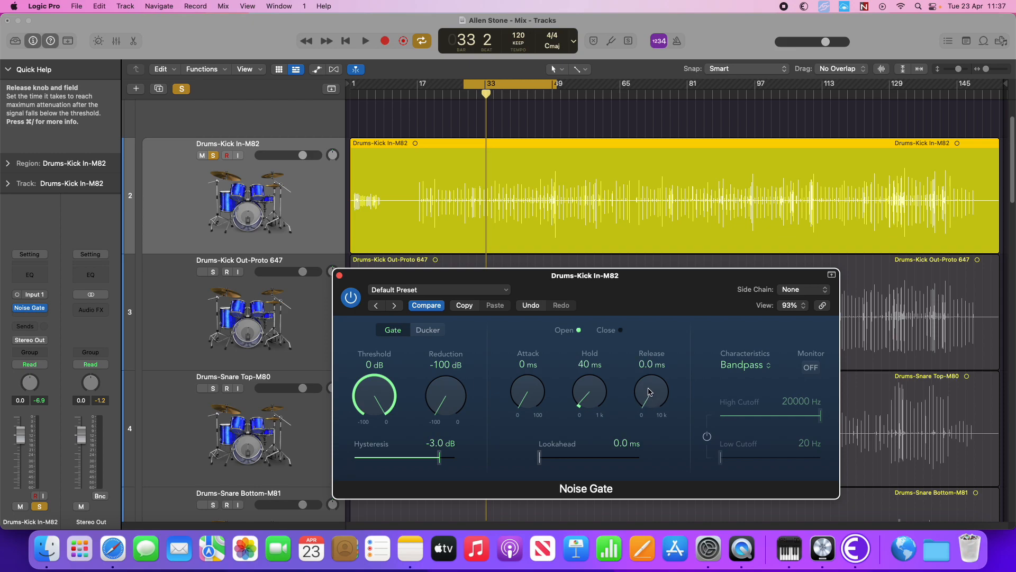
- Play back the soloed Kick In track and set the gate's threshold to -27 dB
key(space)
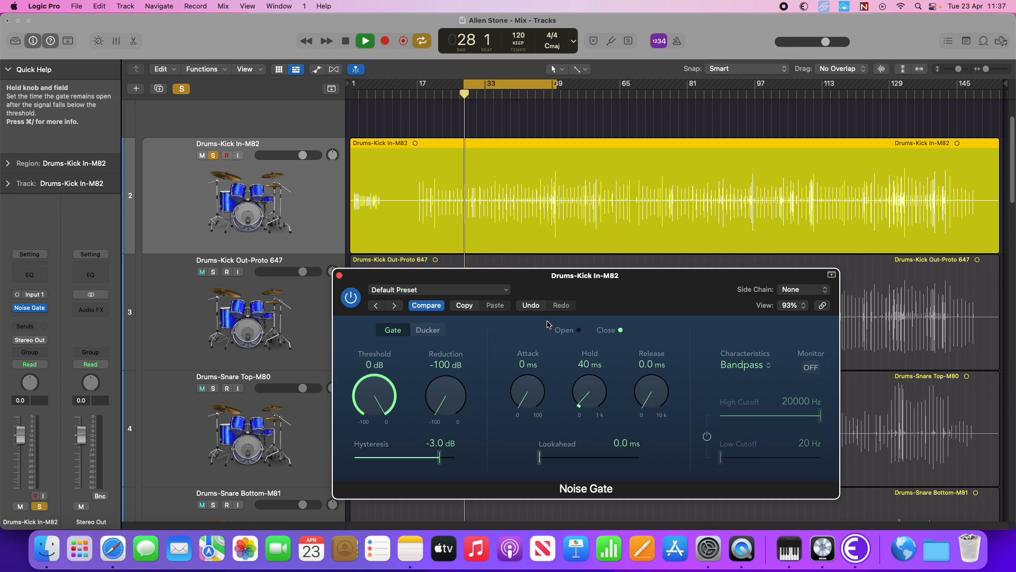
drag(986, 69, 990, 69)
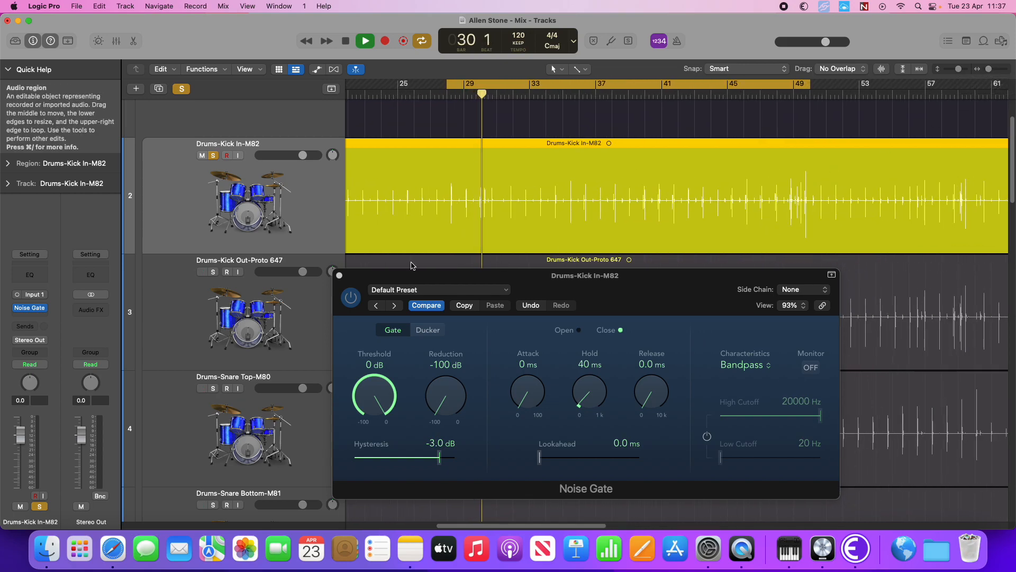
key(space)
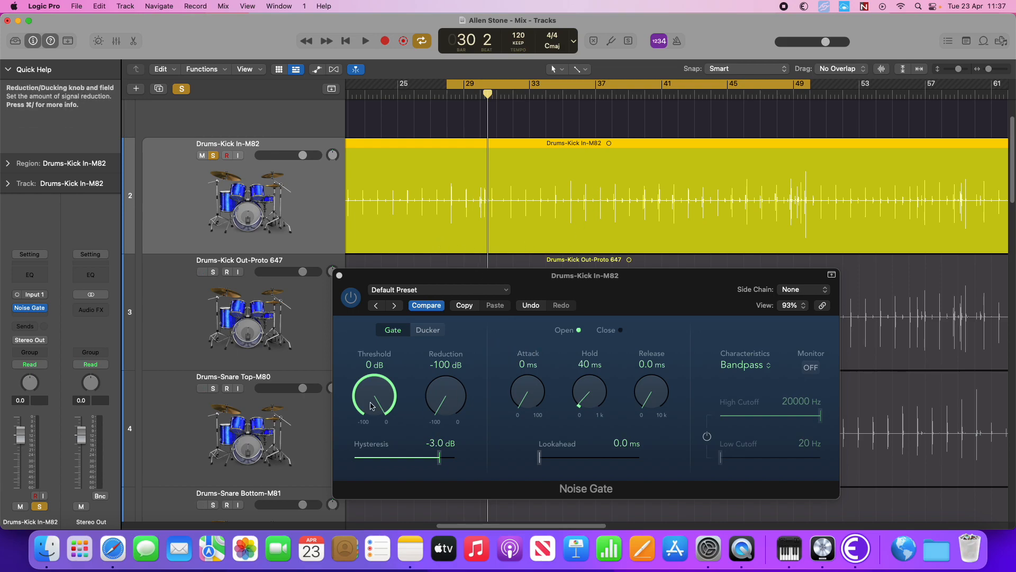
key(space)
drag(373, 395, 363, 434)
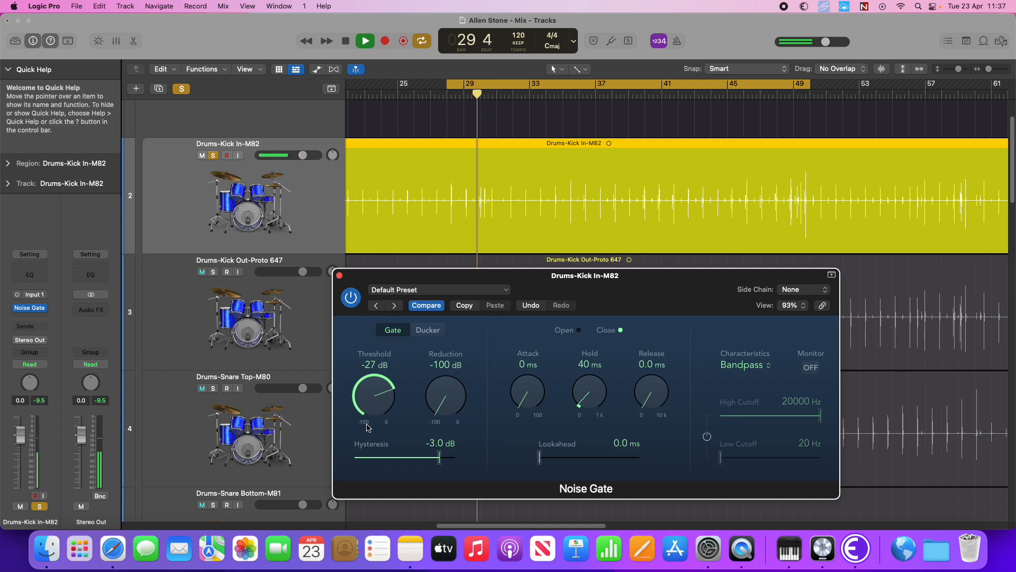
key(space)
- Examine the Kick In waveform around bars 28 to 36 and listen to the gated kick
drag(989, 69, 997, 73)
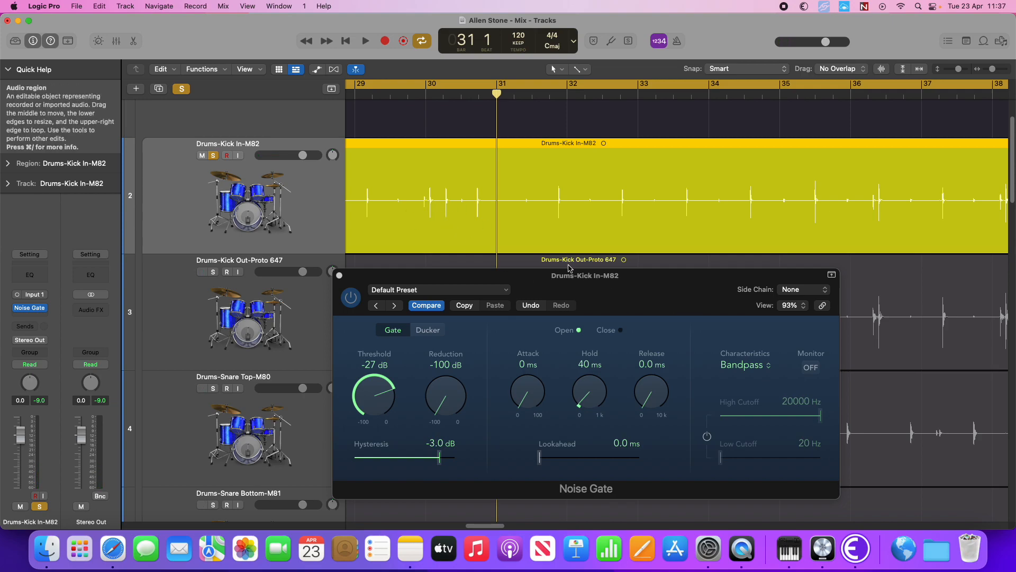
drag(584, 286, 563, 287)
scroll(523, 230, left, 2)
scroll(508, 227, left, 3)
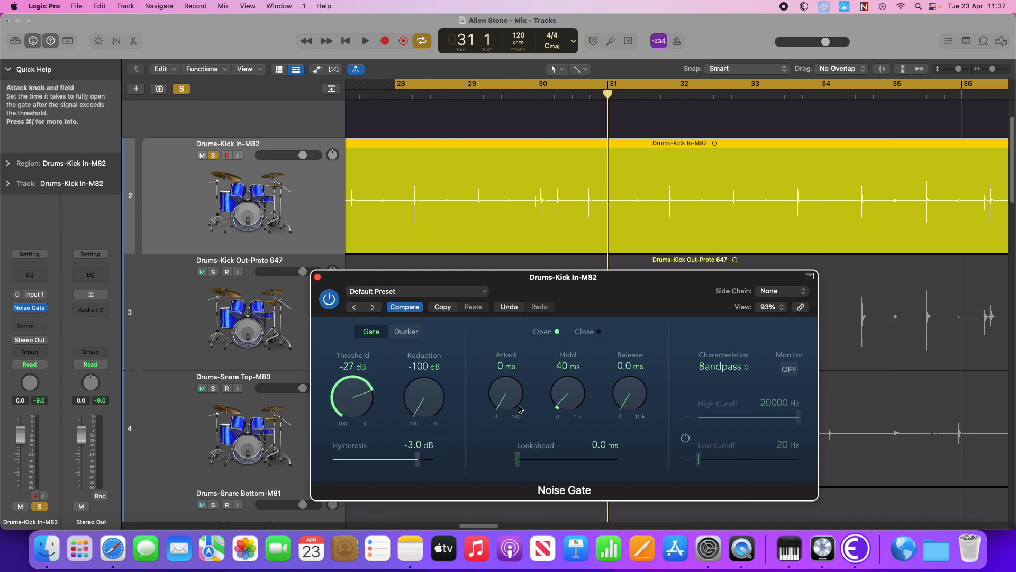
key(space)
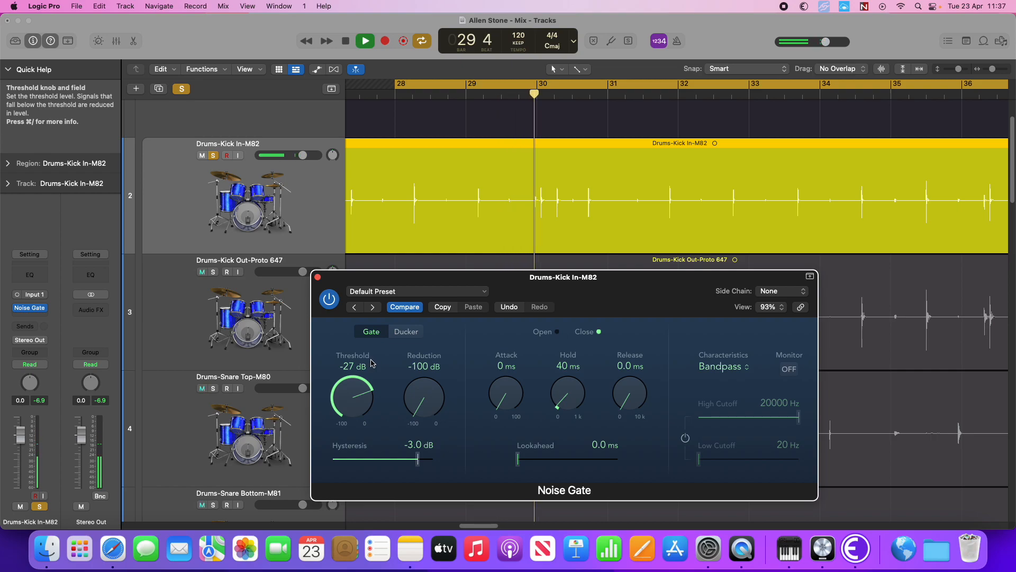
key(space)
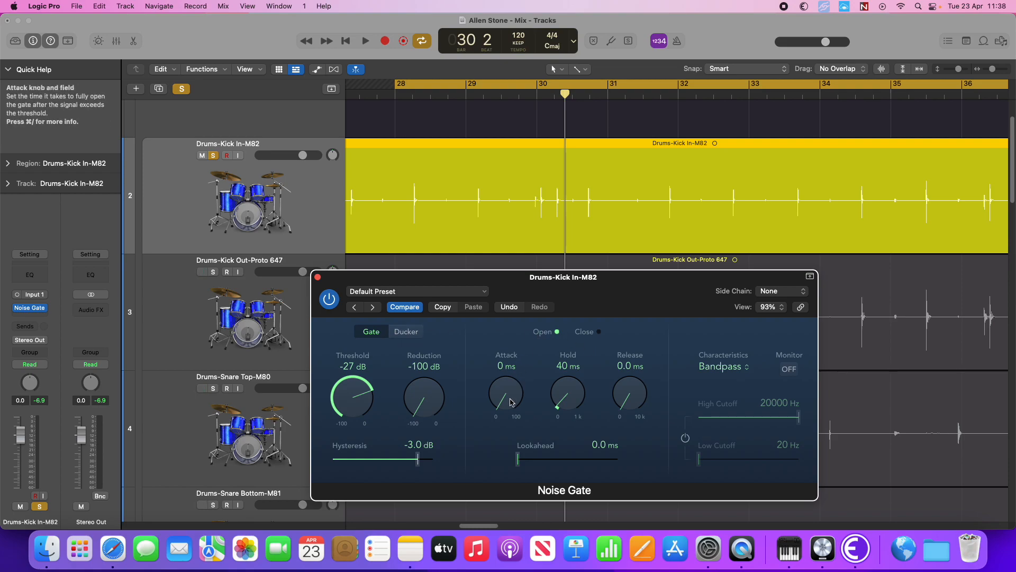
- Set the Kick In gate's attack to 2 ms and release to 8.0 ms, and audition the kick
drag(512, 399, 512, 395)
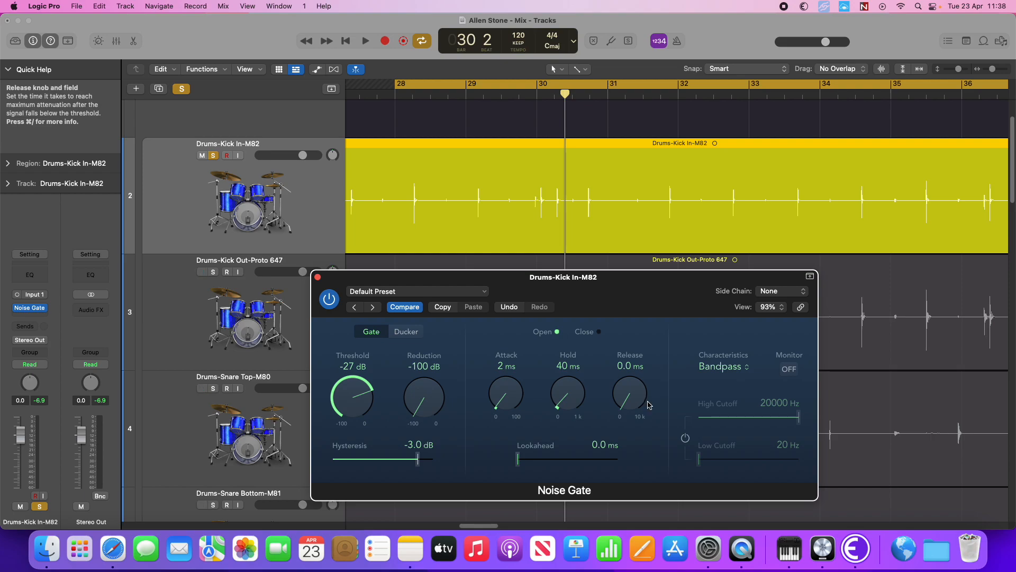
drag(627, 402, 626, 398)
key(space)
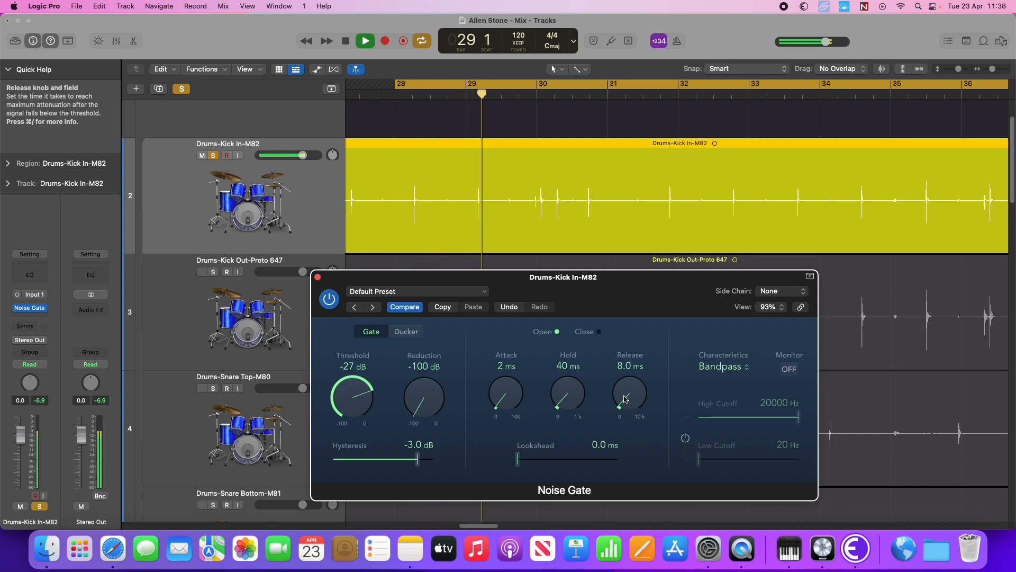
key(space)
- Try a long release of 297.8 ms on the Kick In gate and audition the effect
drag(625, 399, 631, 354)
drag(632, 397, 632, 392)
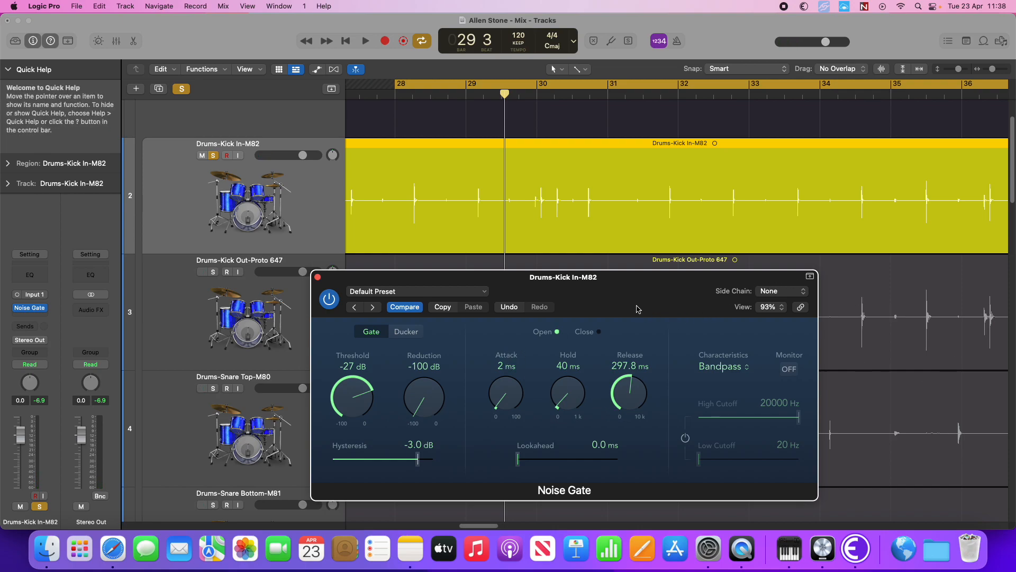
key(space)
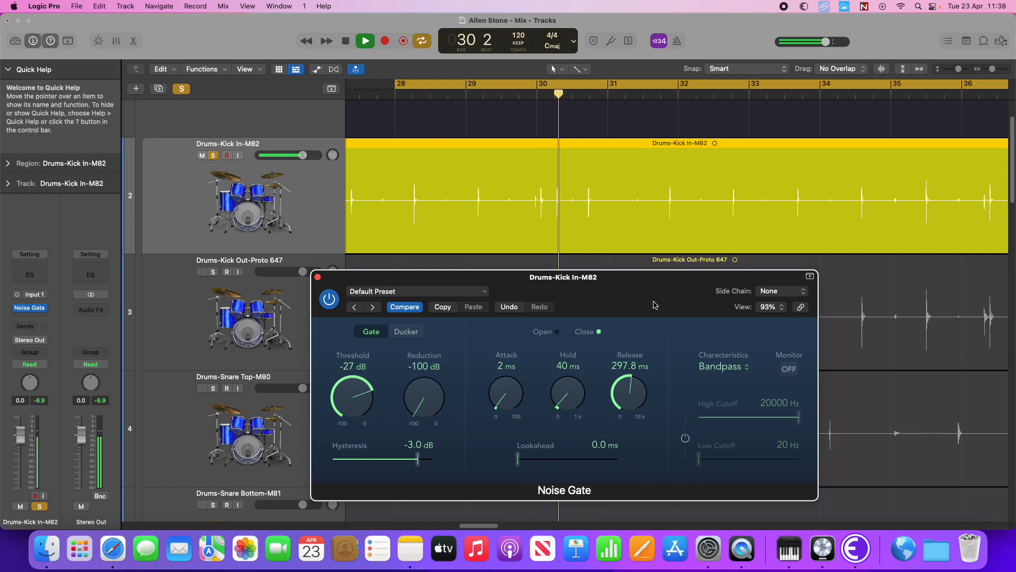
key(space)
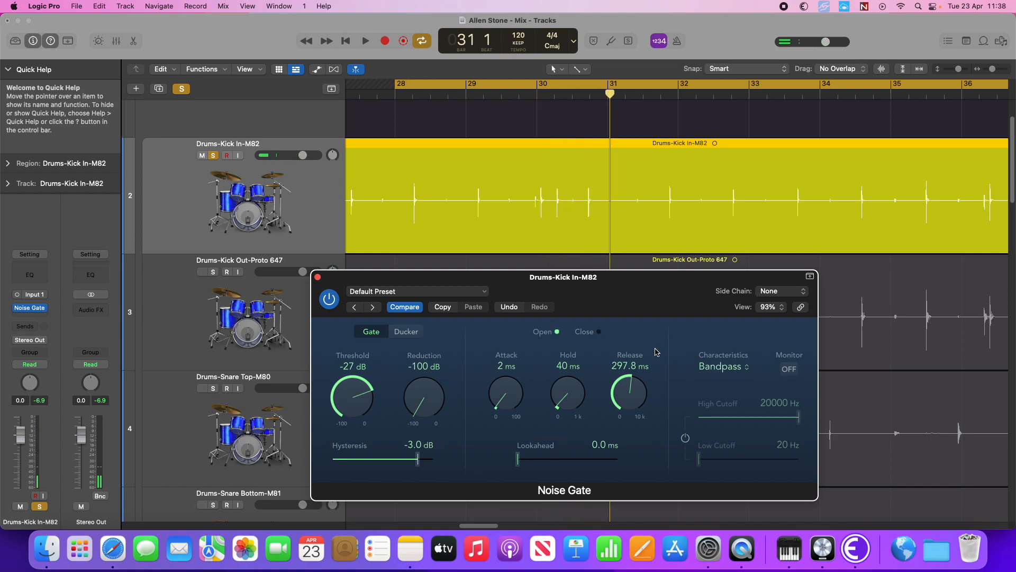
- Set the Kick In gate's release to 15.0 ms and audition the kick with a slow 48 ms attack
drag(635, 403, 633, 453)
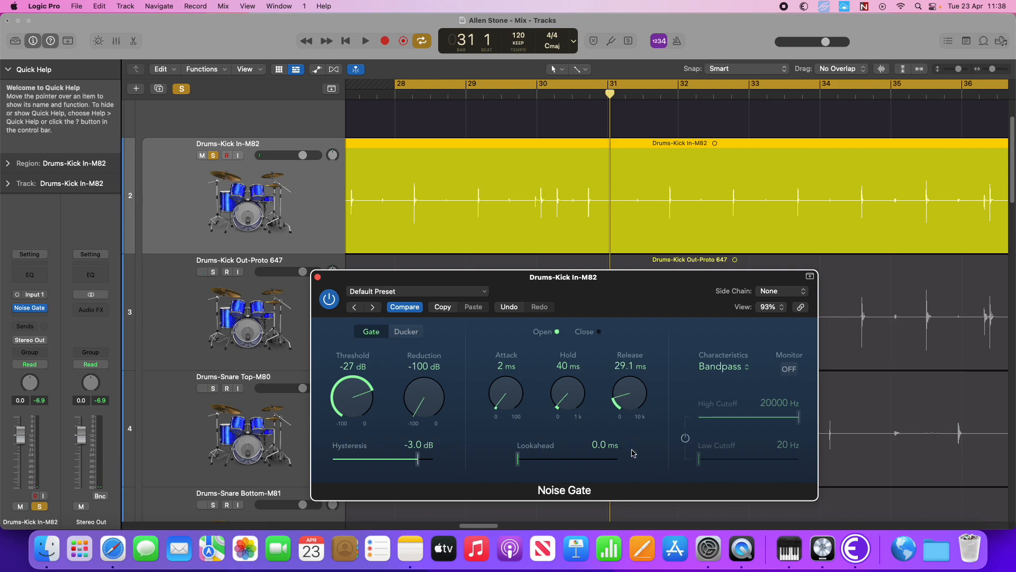
drag(503, 411, 502, 400)
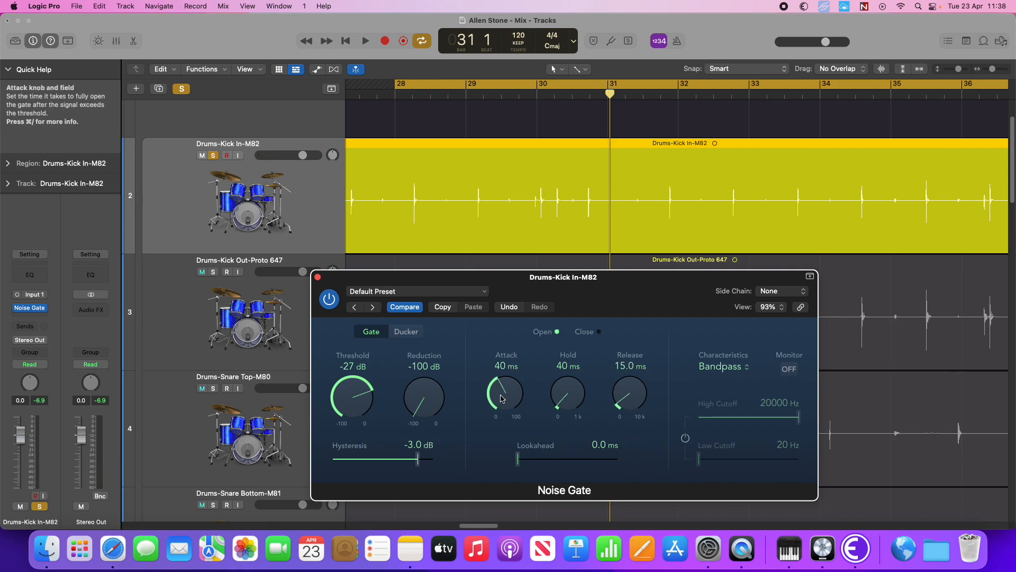
key(space)
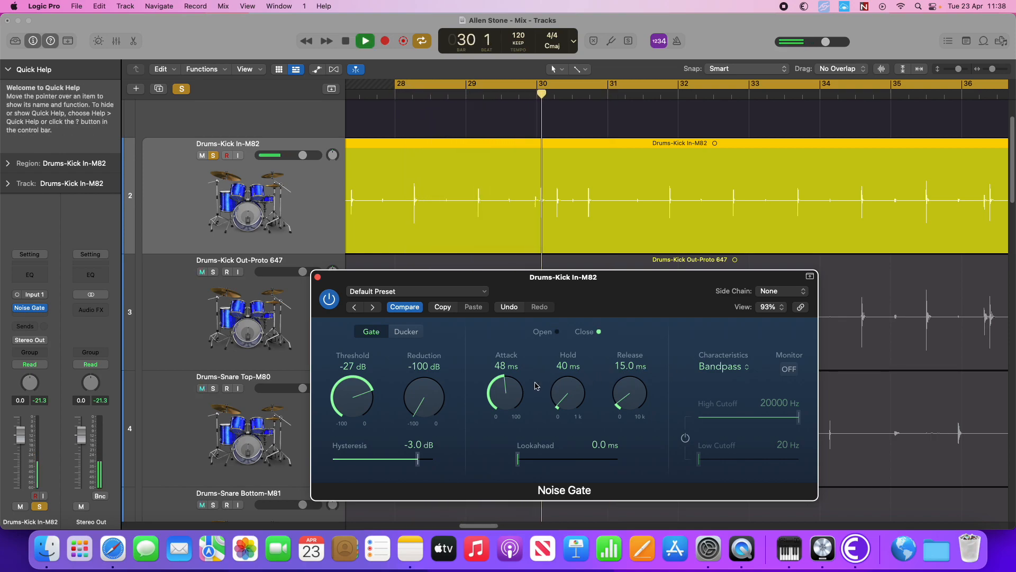
key(space)
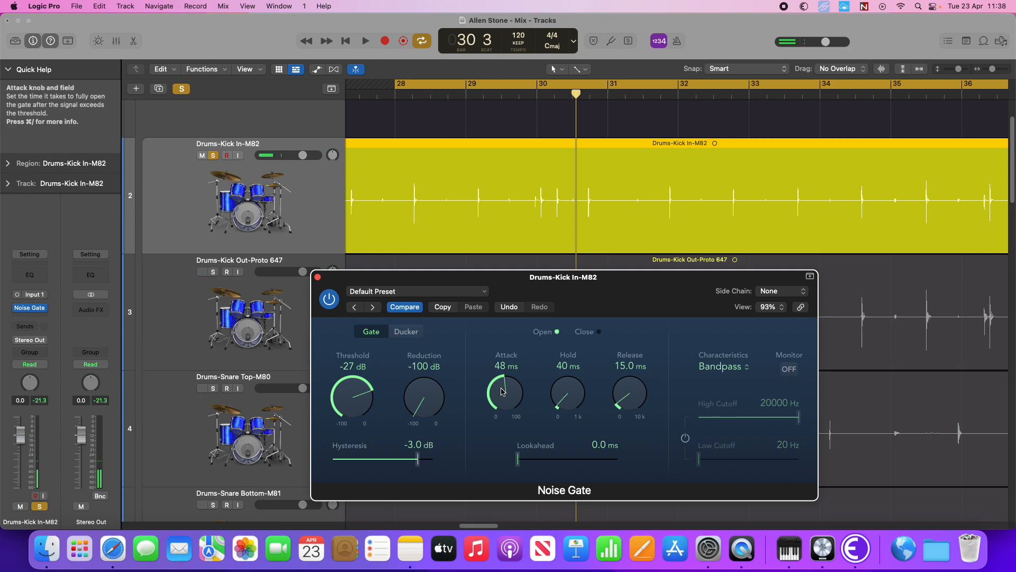
- Set the Kick In gate's attack to 4 ms
drag(503, 392, 504, 429)
drag(518, 393, 513, 395)
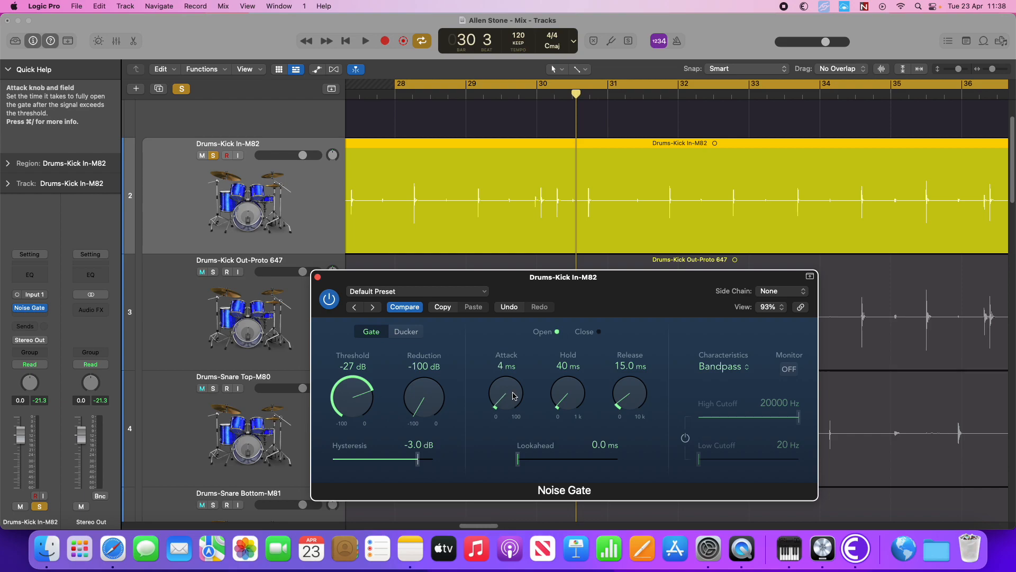
click(312, 192)
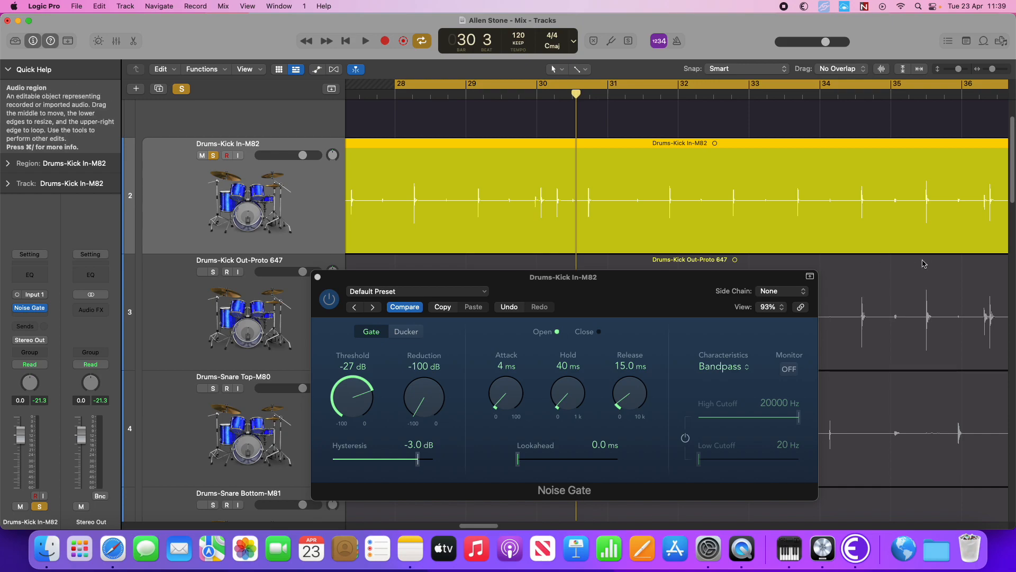
- Move the Noise Gate window aside, audition the gated Kick In track, and close the window
drag(667, 296, 783, 270)
key(space)
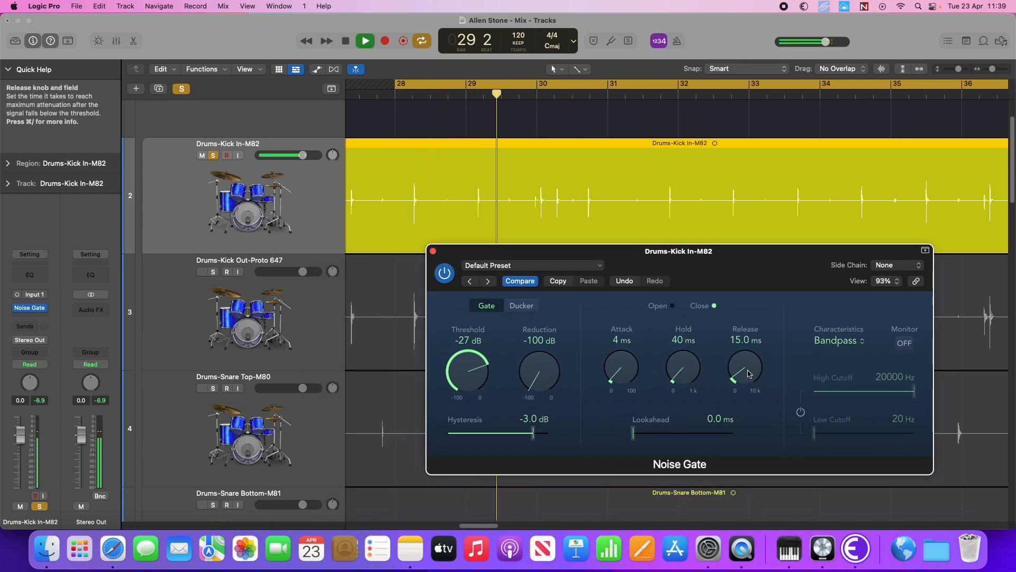
key(space)
click(433, 253)
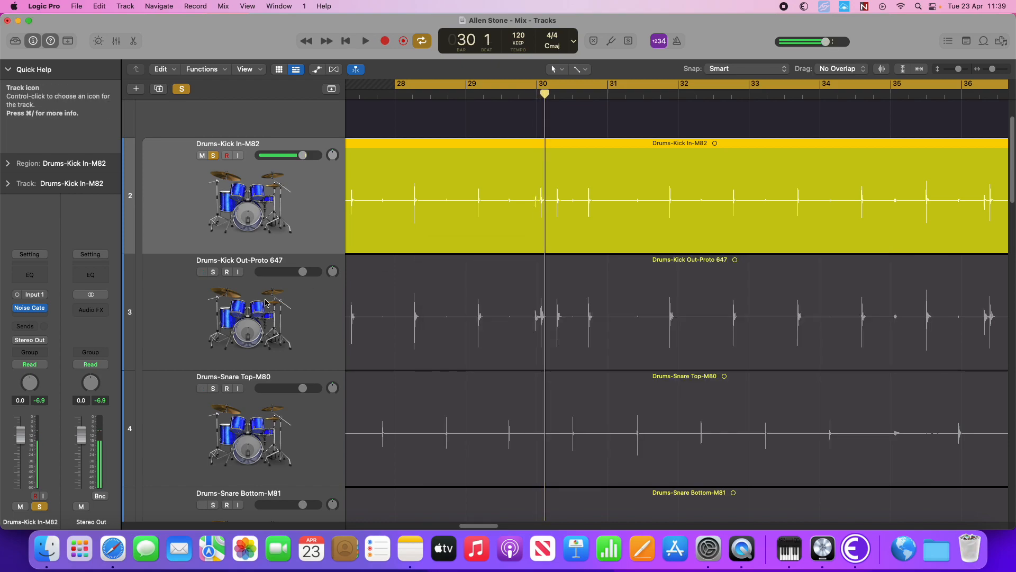
- Solo Drums-Kick Out-Proto 647 and add a Noise Gate to its channel strip
click(270, 301)
click(212, 272)
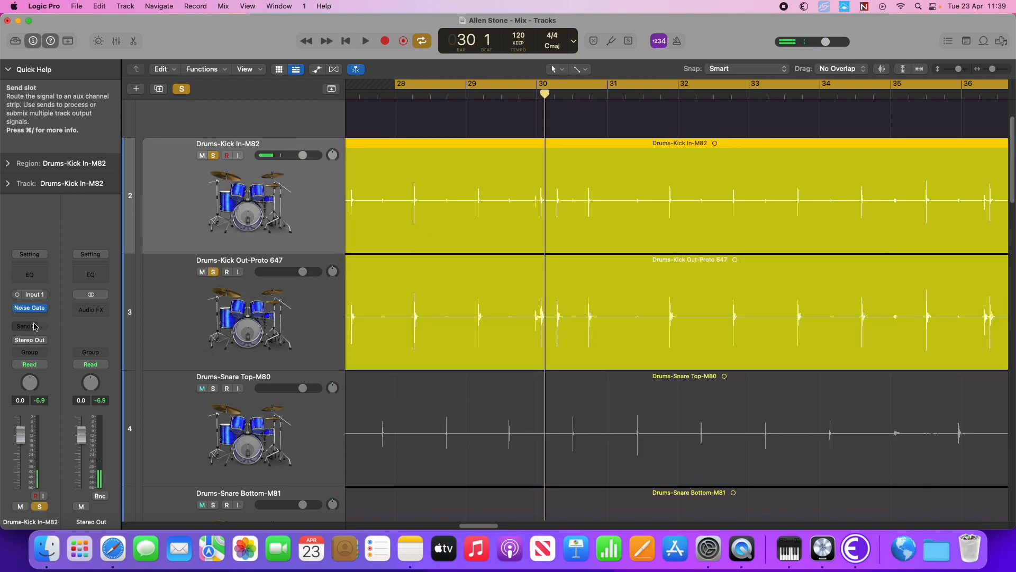
click(33, 315)
mouse_move(60, 340)
click(105, 341)
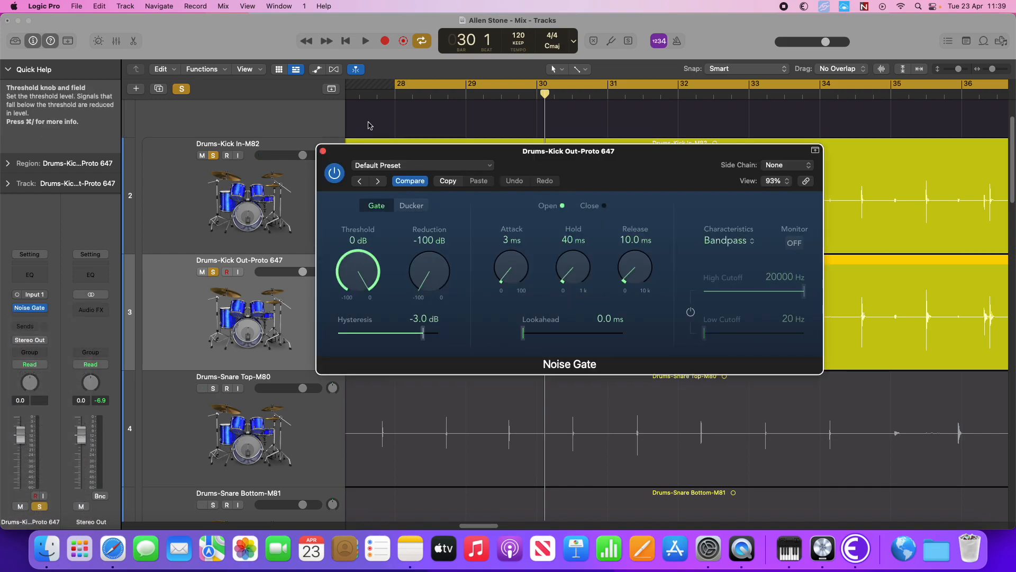
- Set the Kick Out gate's attack and release to 0 ms and, during playback, its threshold to -16 dB
drag(511, 267, 512, 285)
key(space)
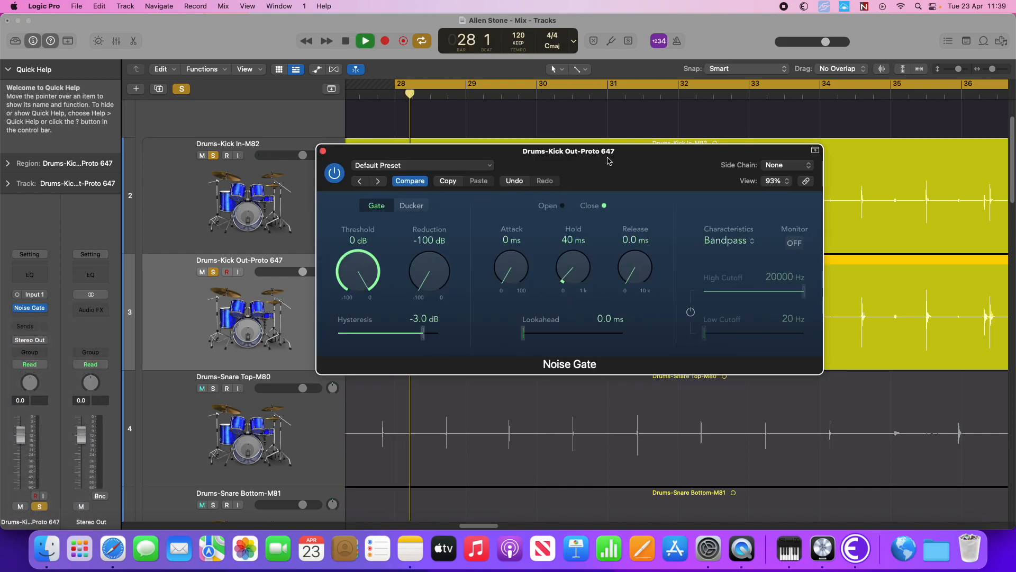
drag(582, 151, 620, 285)
scroll(611, 211, down, 5)
drag(392, 408, 388, 432)
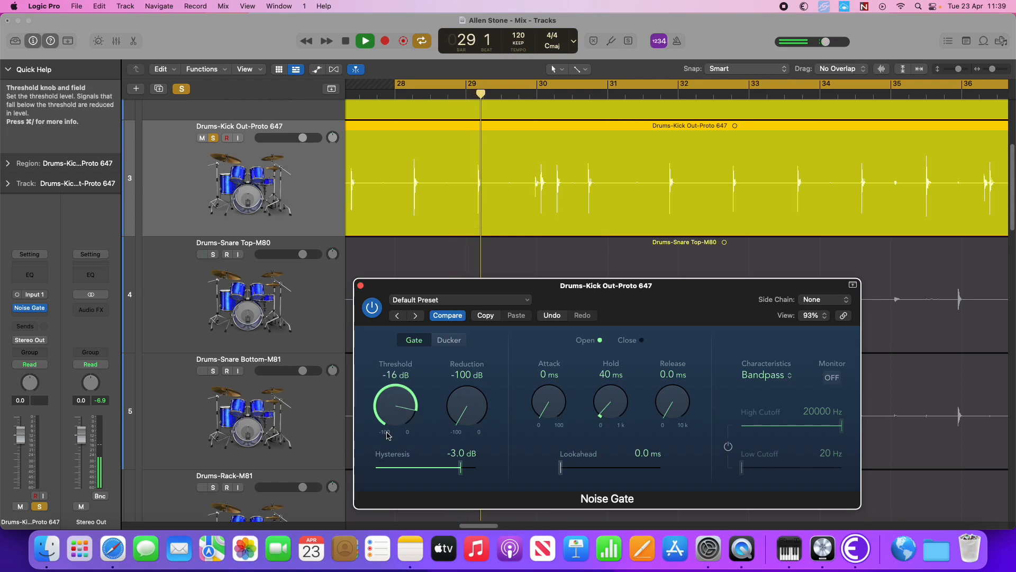
- Turn off solo on the Drums-Kick In-M82 track to hear Kick Out alone
scroll(238, 204, up, 7)
click(213, 198)
scroll(460, 208, down, 3)
scroll(459, 208, down, 3)
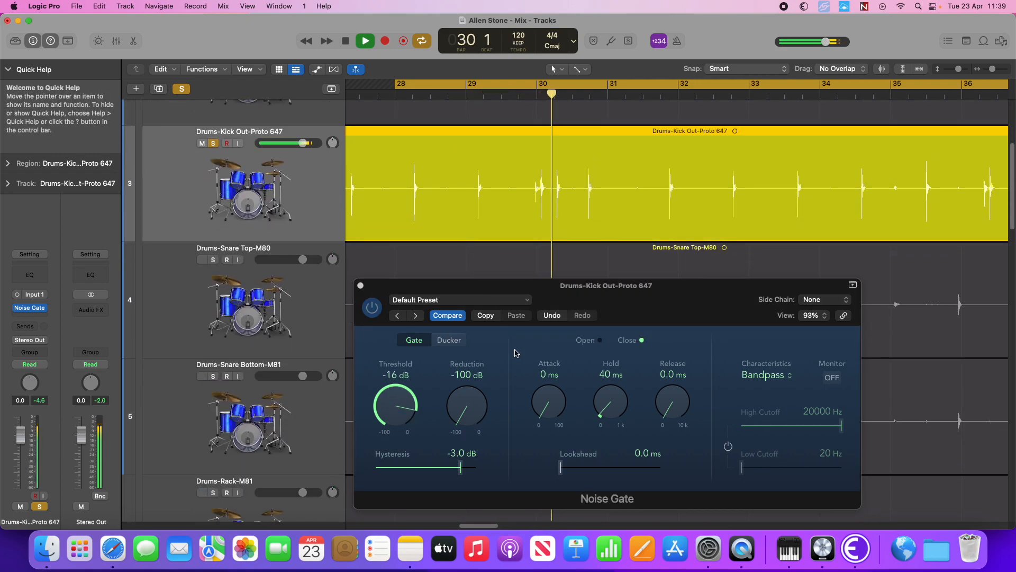
- Set the Kick Out gate to -19 dB threshold, 2 ms attack and 8.0 ms release, and close its window
drag(395, 407, 394, 415)
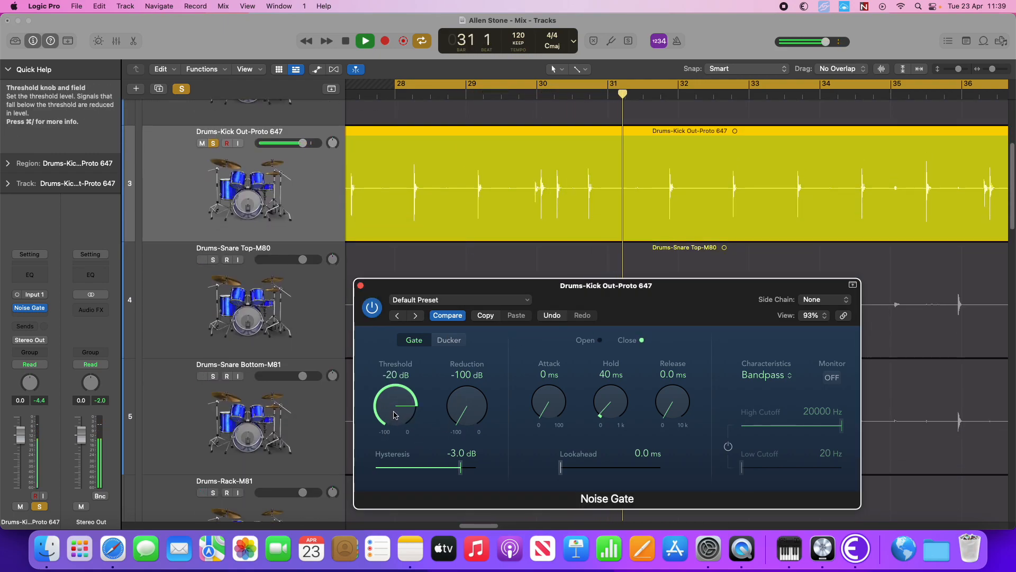
drag(394, 416, 395, 410)
drag(549, 405, 549, 402)
drag(683, 406, 686, 398)
key(space)
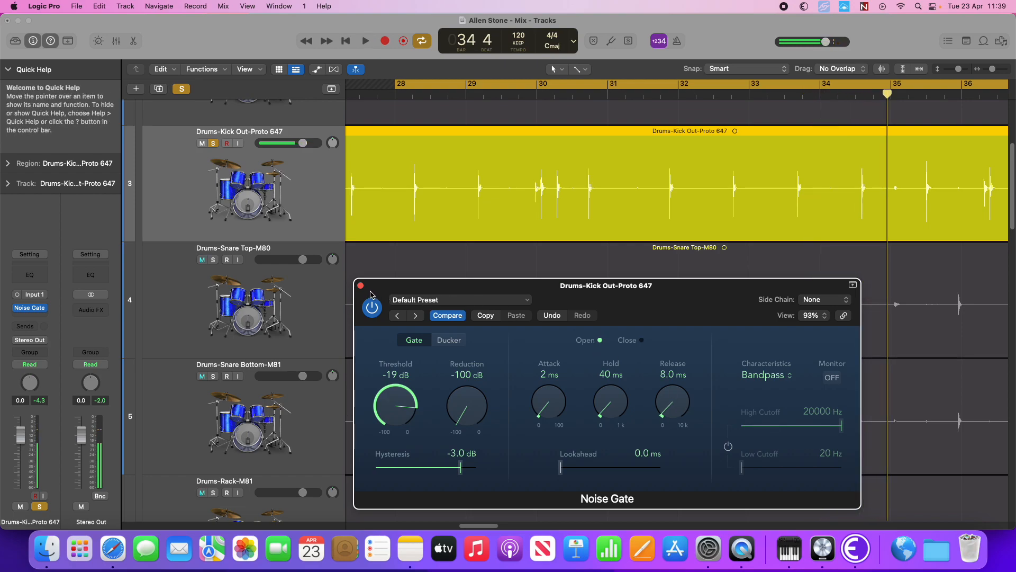
click(360, 286)
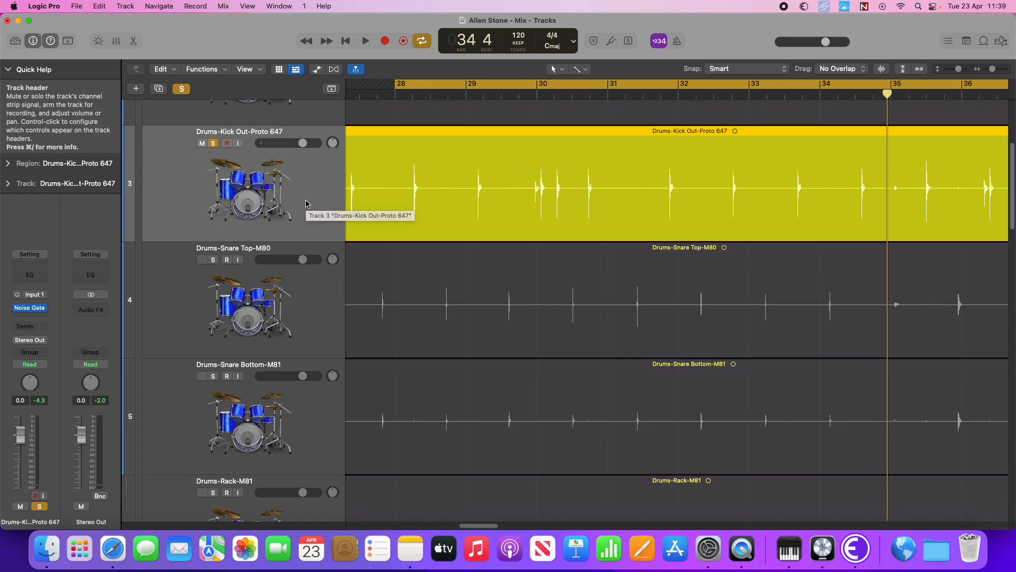
- Play Drums-Kick In-M82 soloed by itself, and Drums-Kick Out-Proto 647 by itself, to compare the two gated kick microphones
scroll(314, 226, up, 8)
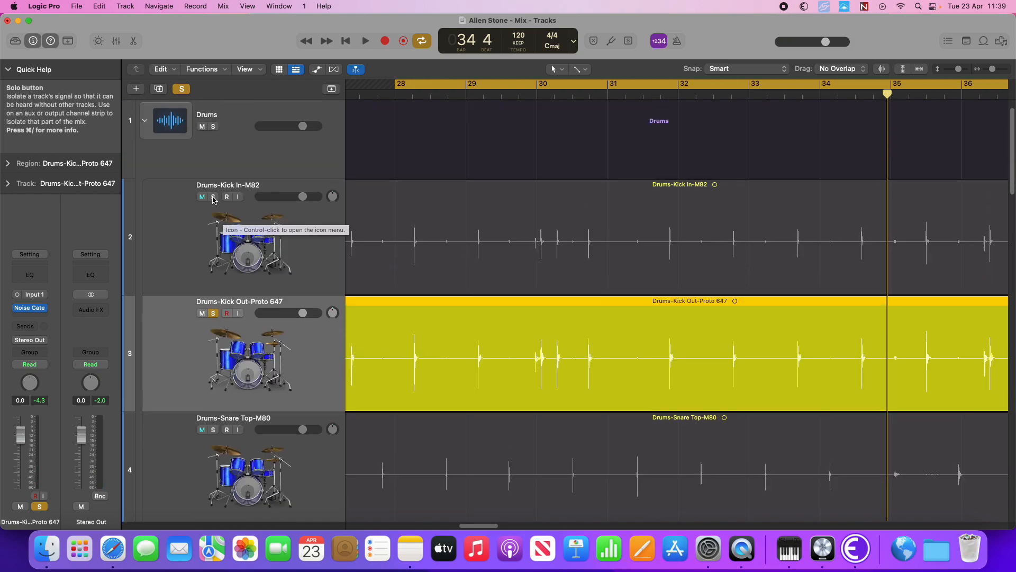
click(213, 197)
click(213, 314)
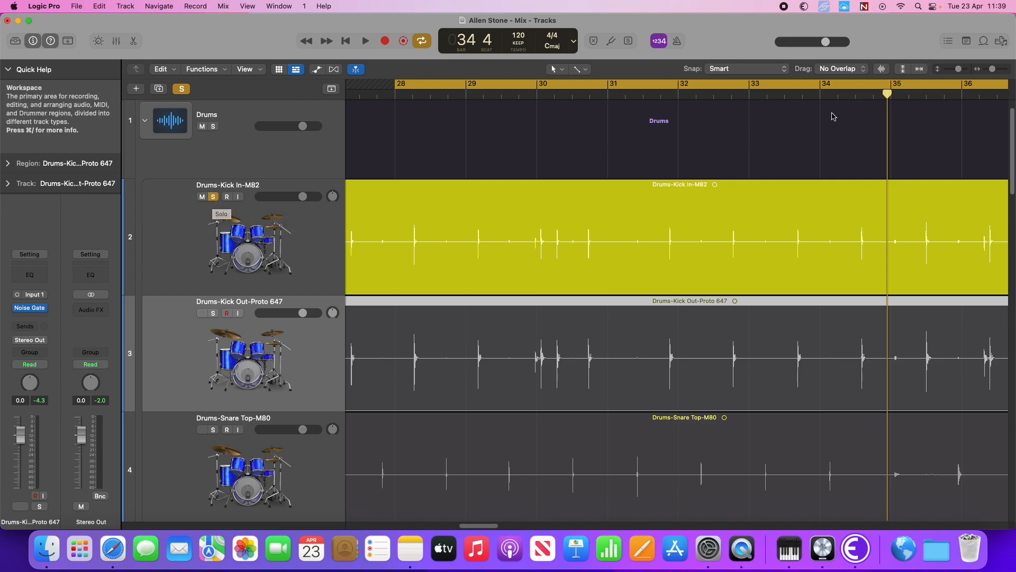
key(space)
key(space)
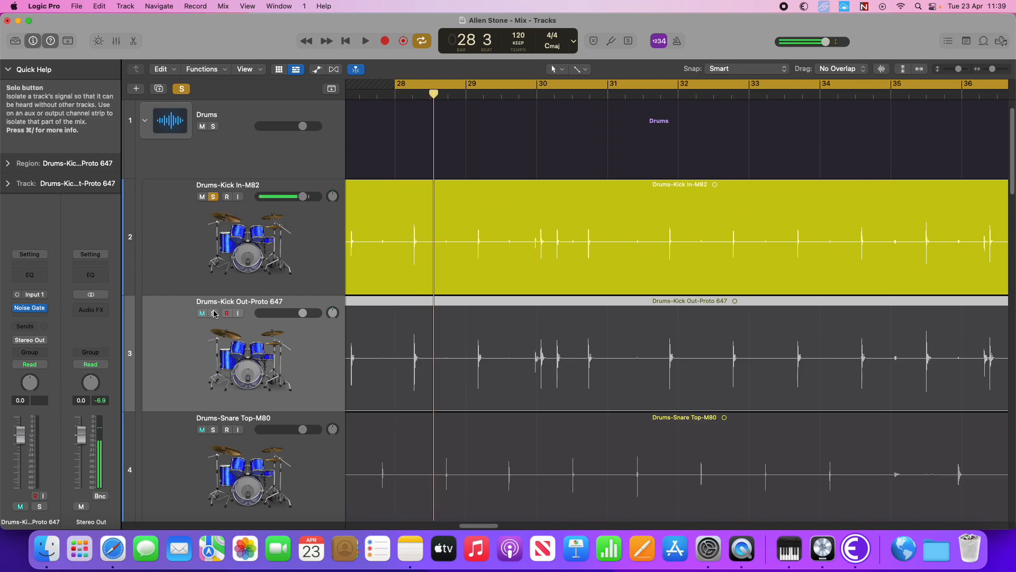
click(447, 329)
key(space)
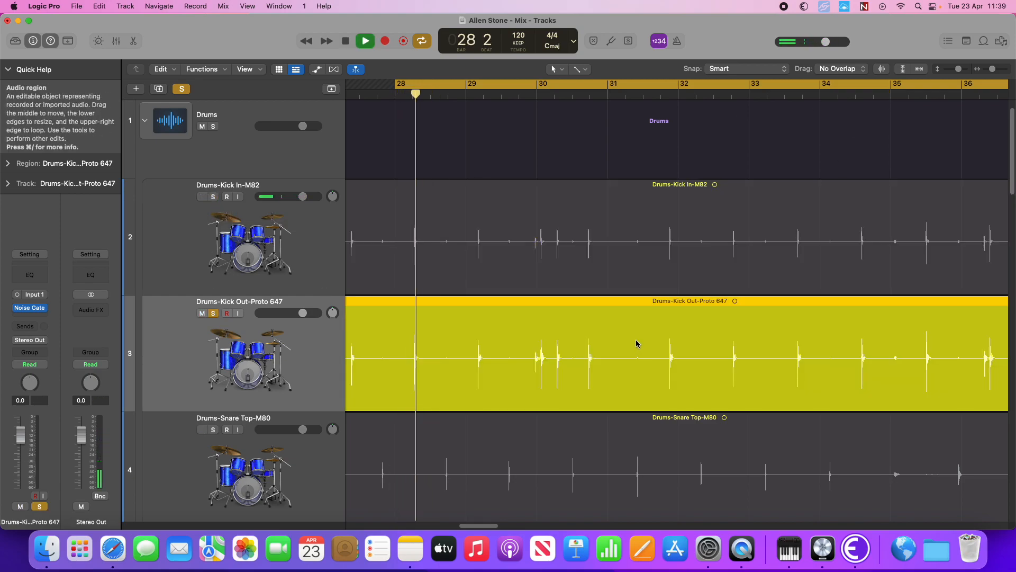
key(space)
- Solo Drums-Snare Top-M80 in place of Kick Out and add a mono Noise Gate to its channel strip
click(214, 314)
scroll(297, 275, down, 5)
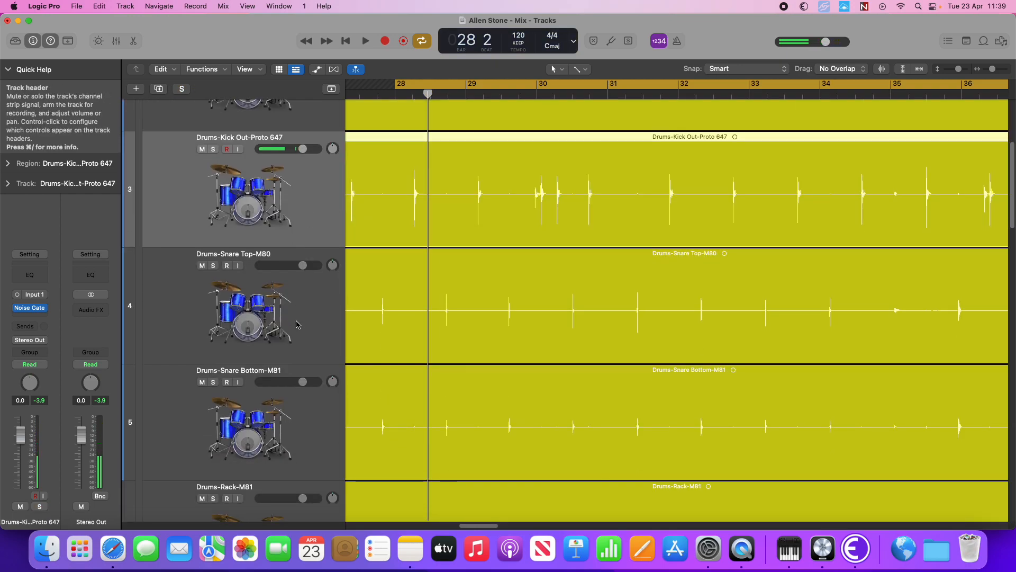
click(205, 284)
click(212, 267)
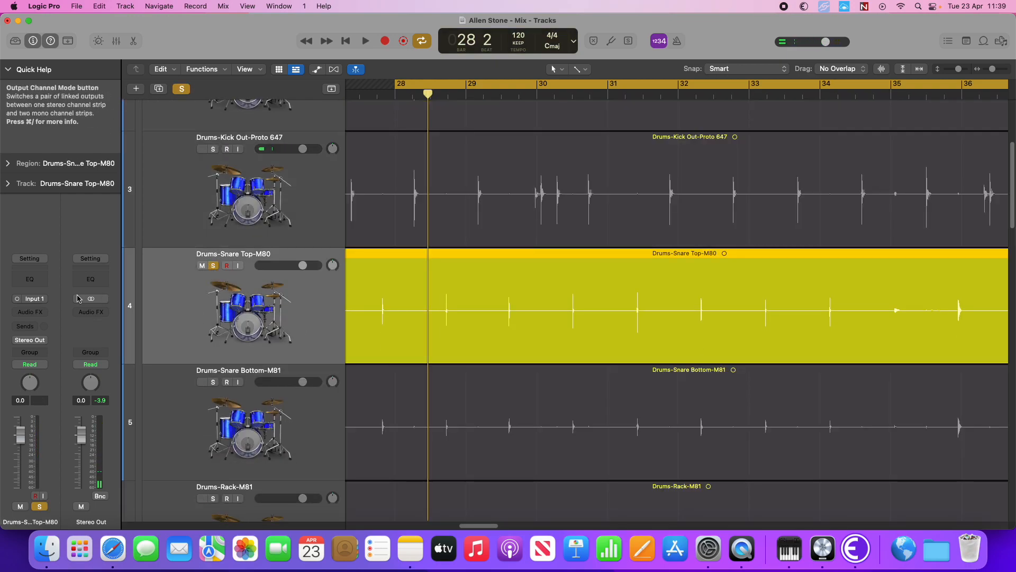
click(30, 312)
mouse_move(68, 340)
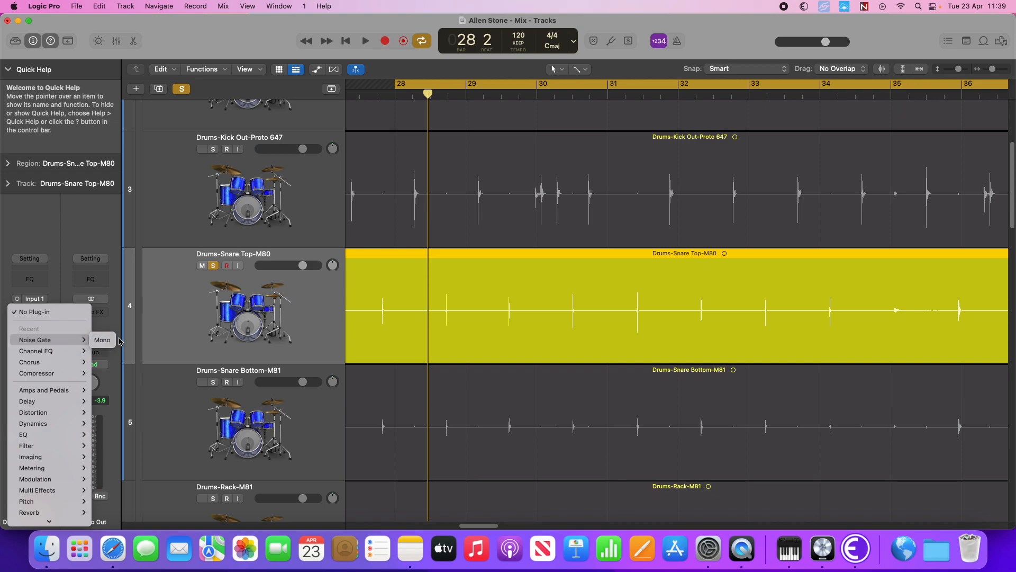
click(102, 340)
- During playback, set the Snare Top gate to -24 dB threshold, 3 ms attack and 9.0 ms release, and close its window
key(space)
drag(360, 284, 377, 174)
drag(530, 159, 630, 314)
scroll(613, 276, down, 2)
drag(413, 438, 415, 471)
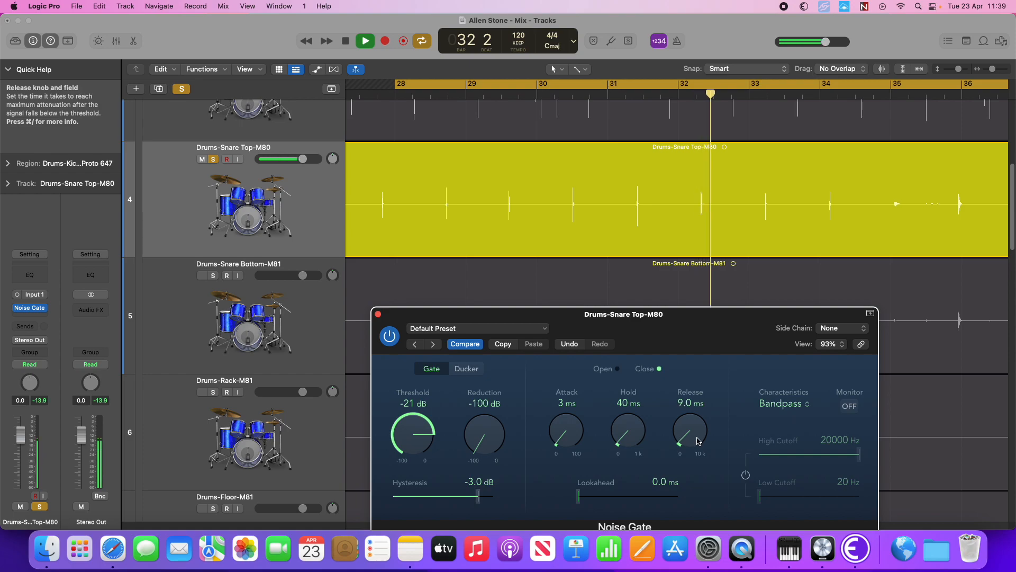
drag(688, 315, 669, 268)
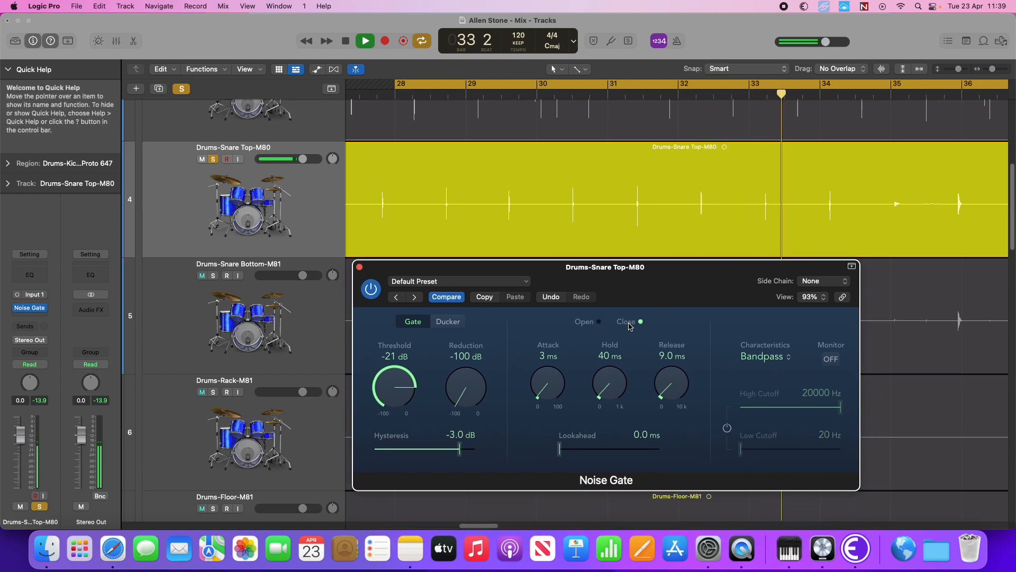
drag(369, 385, 369, 389)
key(space)
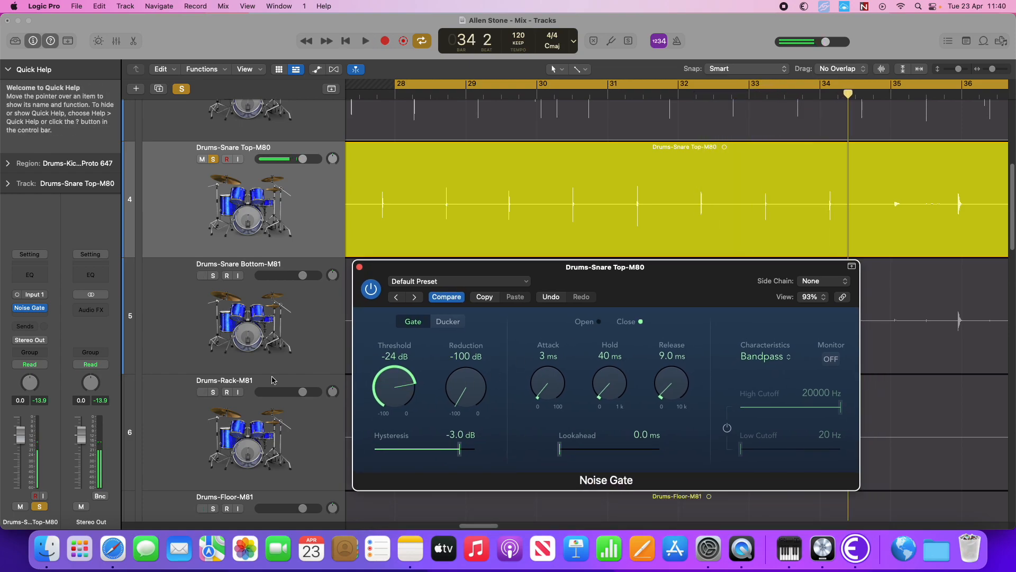
click(360, 267)
- Solo Drums-Snare Bottom-M81 in place of Snare Top and add a mono Noise Gate to its channel strip
click(310, 321)
click(271, 214)
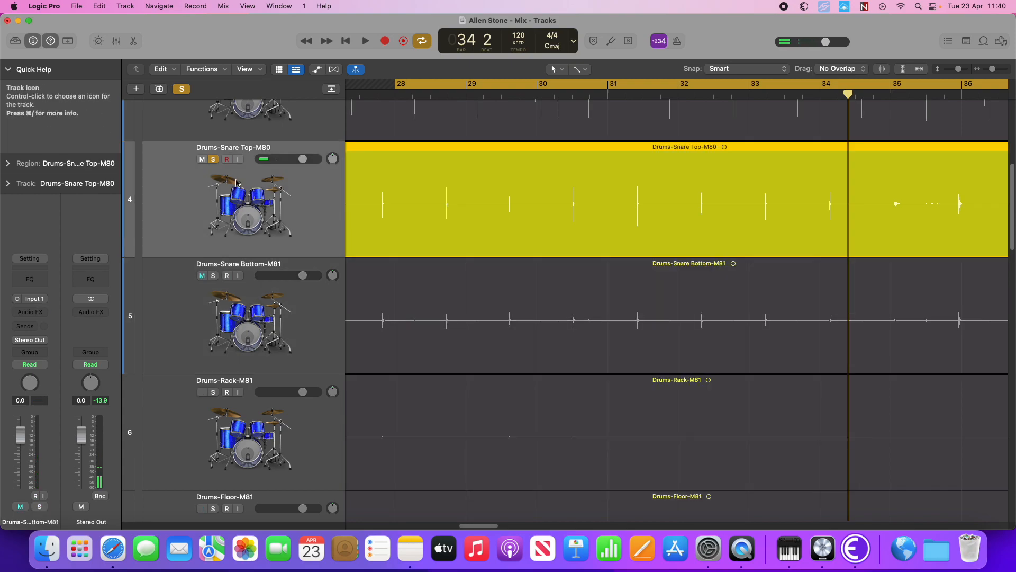
click(212, 159)
click(212, 276)
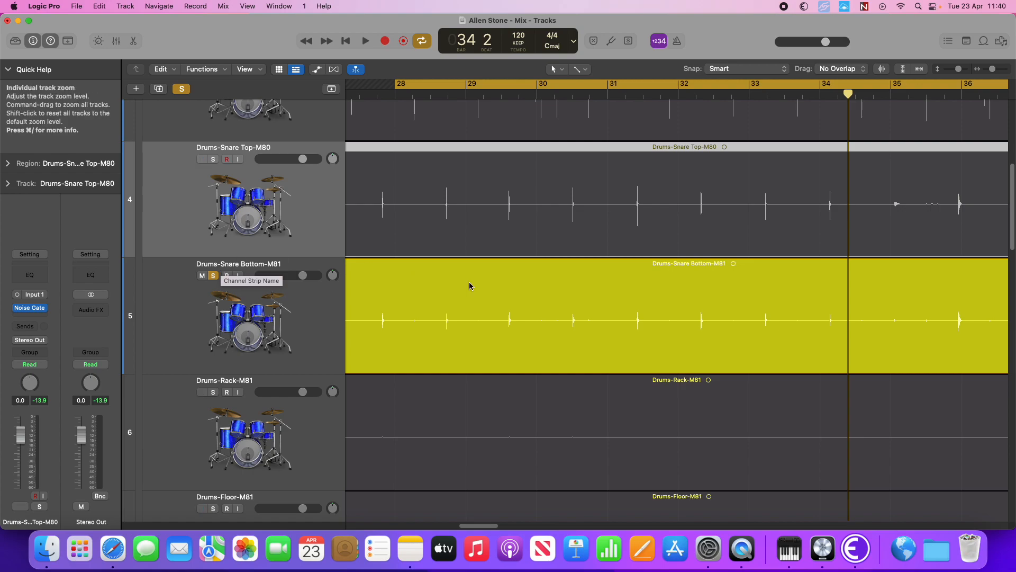
scroll(900, 314, down, 3)
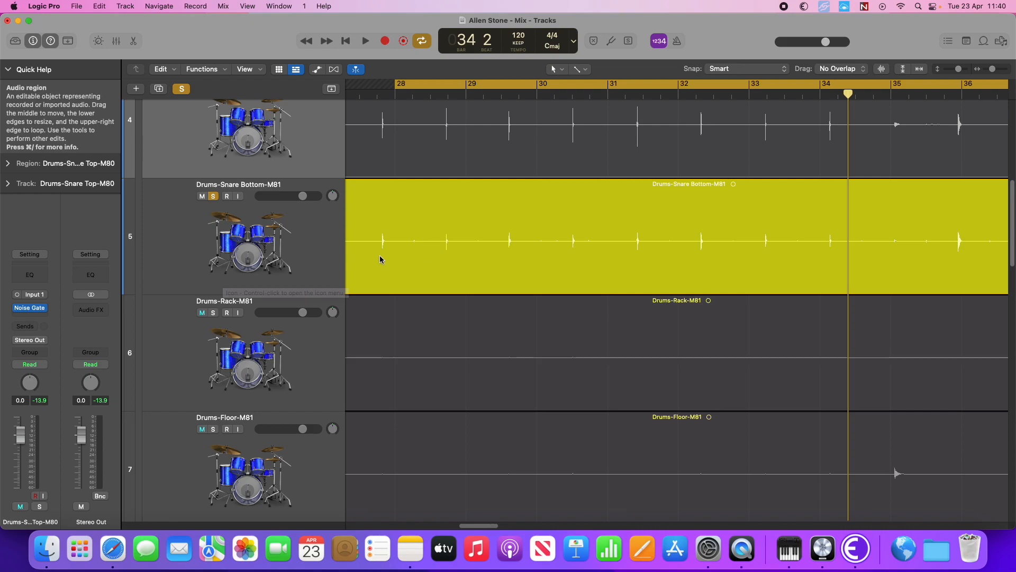
click(323, 242)
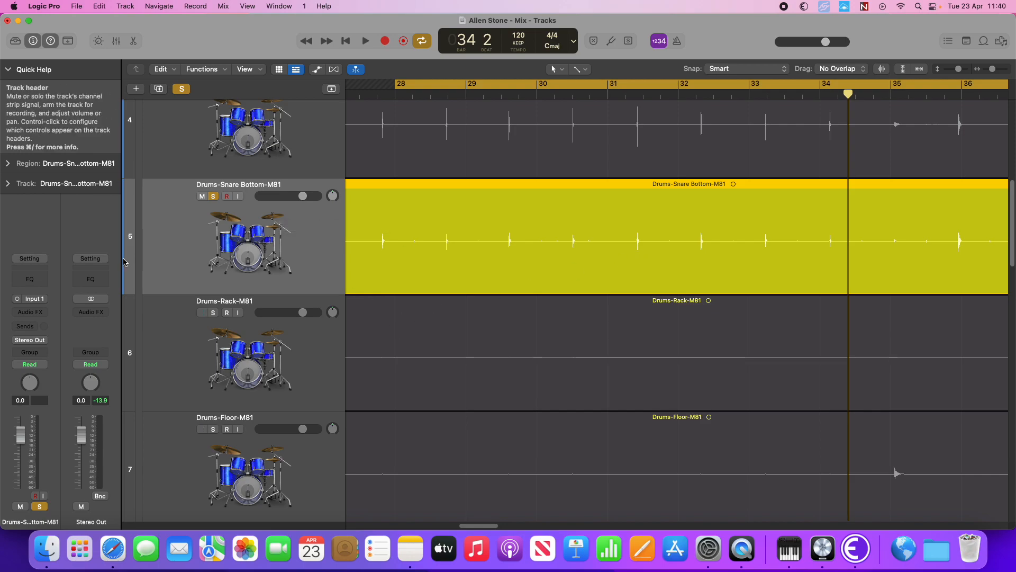
click(30, 312)
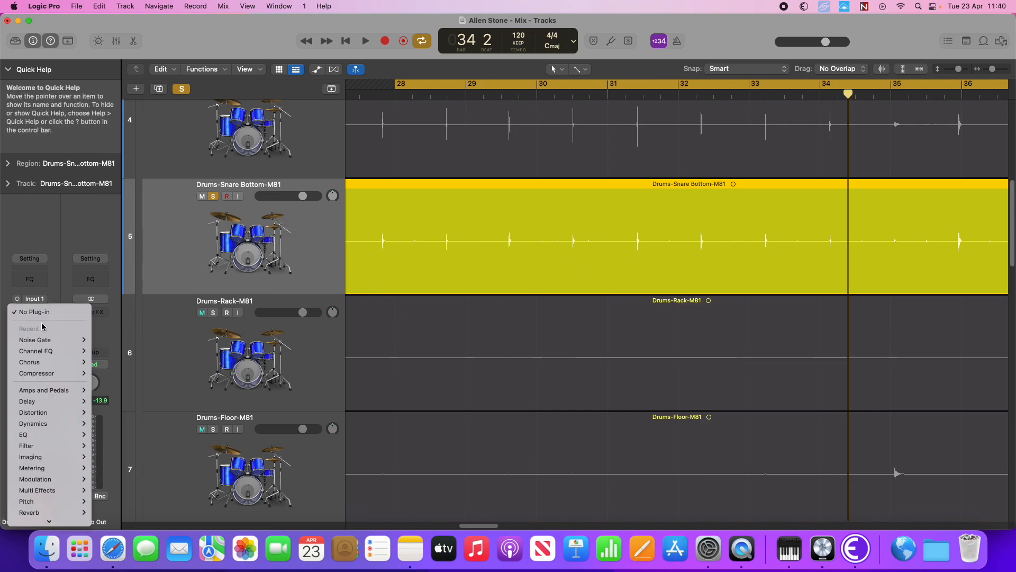
click(102, 340)
- During playback, set the Snare Bottom gate to -29 dB threshold, 3 ms attack and 10.0 ms release, and audition the track
key(space)
drag(358, 245, 365, 271)
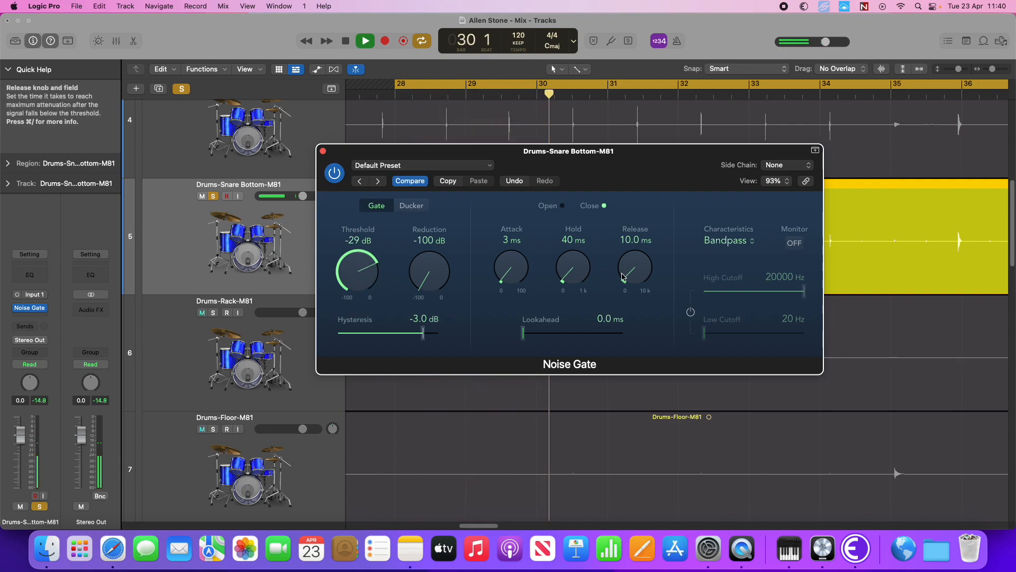
key(space)
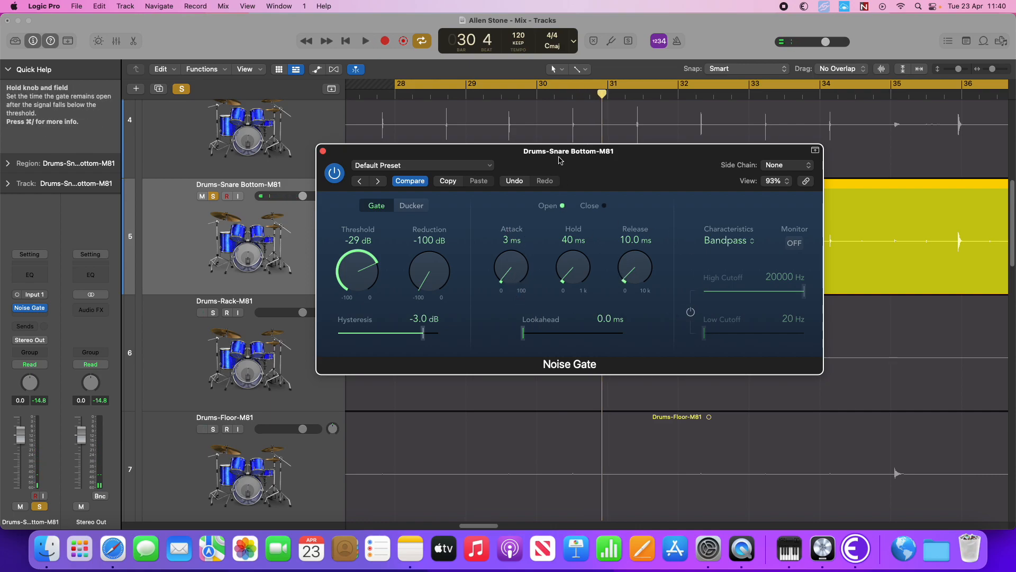
drag(645, 172, 655, 349)
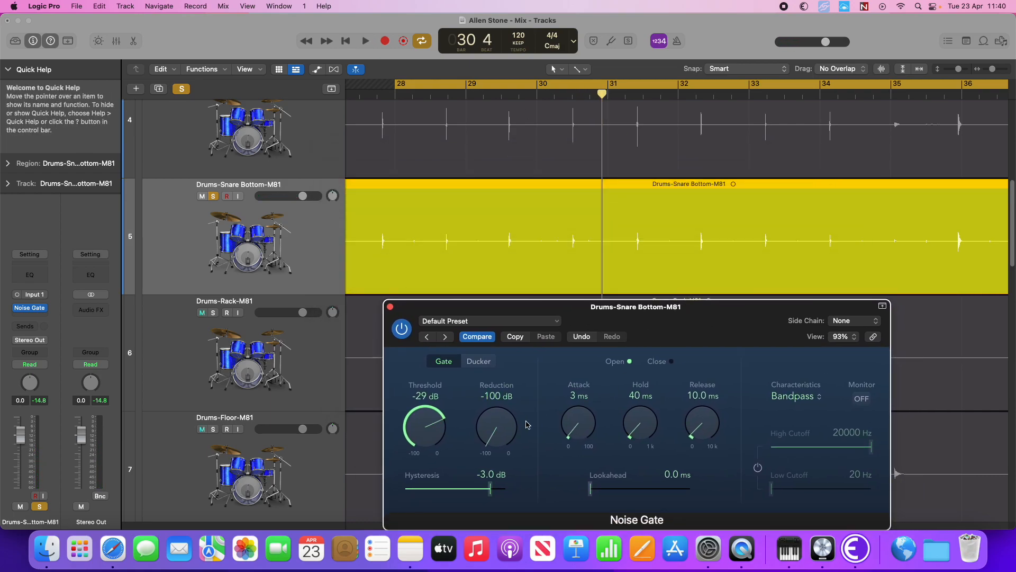
key(space)
key(space)
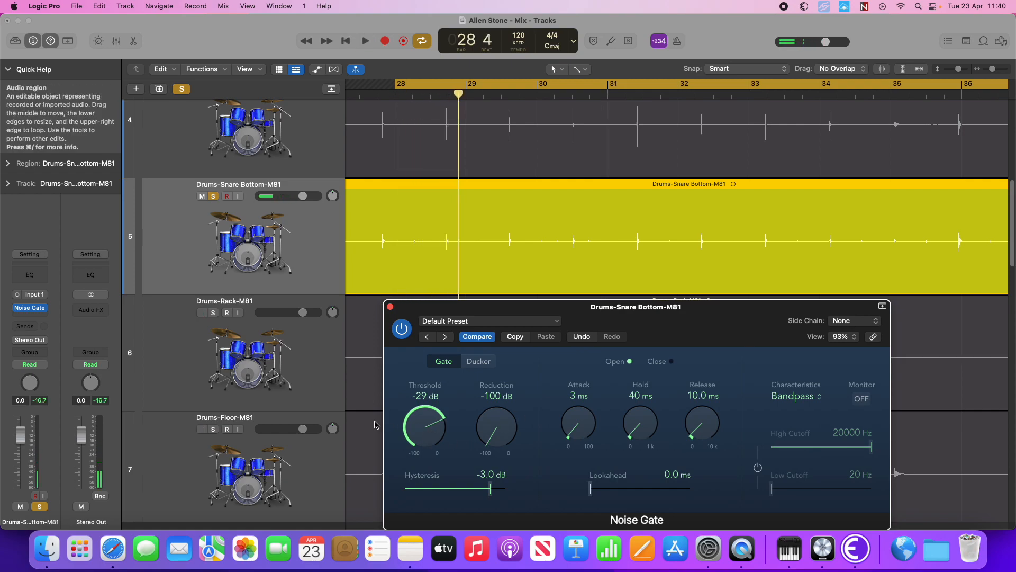
- Solo the Kick In, Kick Out and Snare Top tracks alongside Snare Bottom and play all four together
scroll(258, 269, up, 6)
drag(213, 175, 213, 408)
key(space)
drag(548, 311, 643, 144)
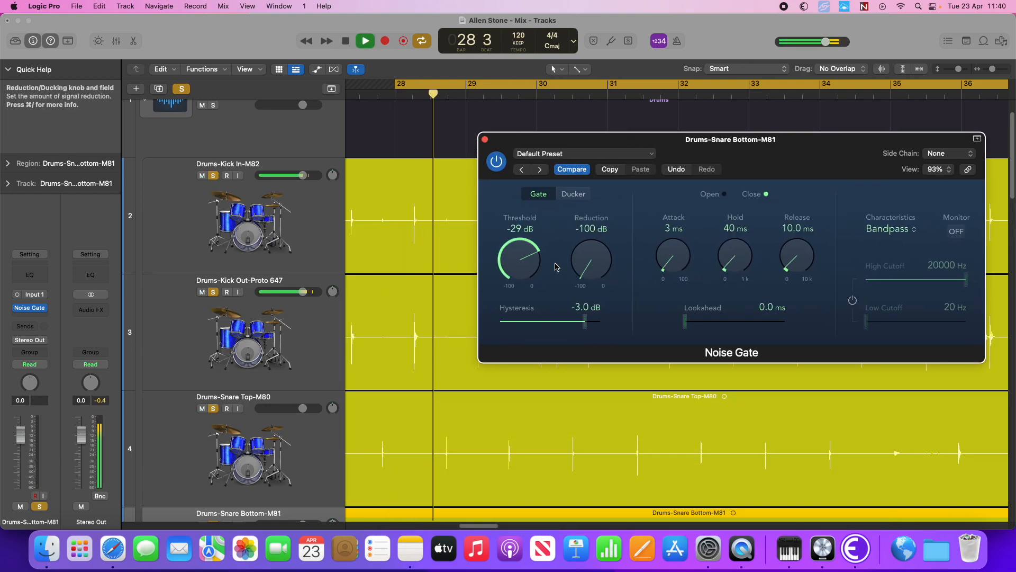
- Bring the soloed Drums-Overhead-Ela M 260 track into playback at a volume of -1.9 dB, and close the gate window
scroll(295, 217, down, 6)
scroll(294, 218, down, 4)
key(space)
drag(303, 315, 97, 324)
key(s)
key(space)
drag(260, 315, 300, 319)
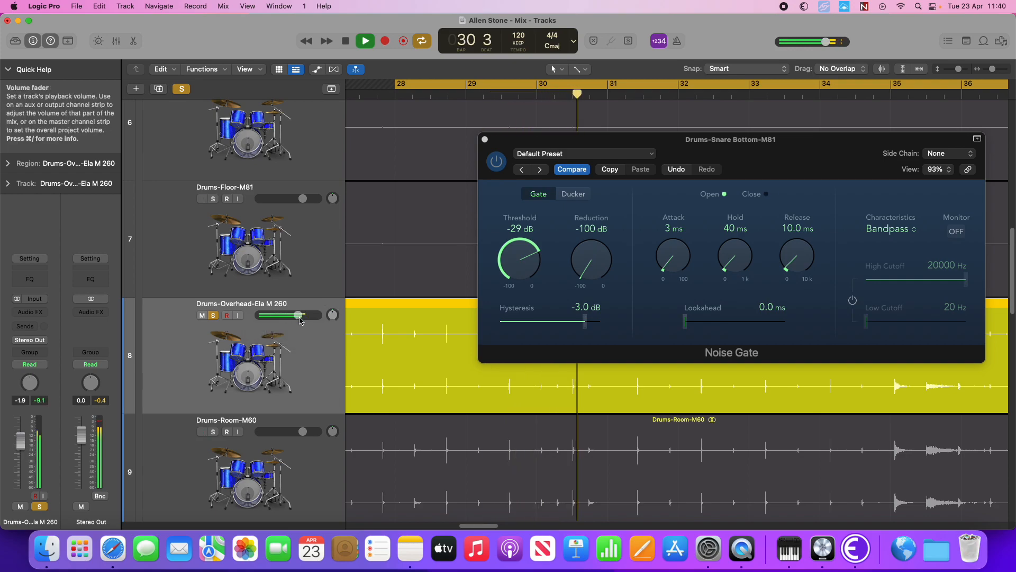
key(space)
click(485, 139)
- Show the mixer and select the four gated kick and snare channel strips together
scroll(416, 231, up, 5)
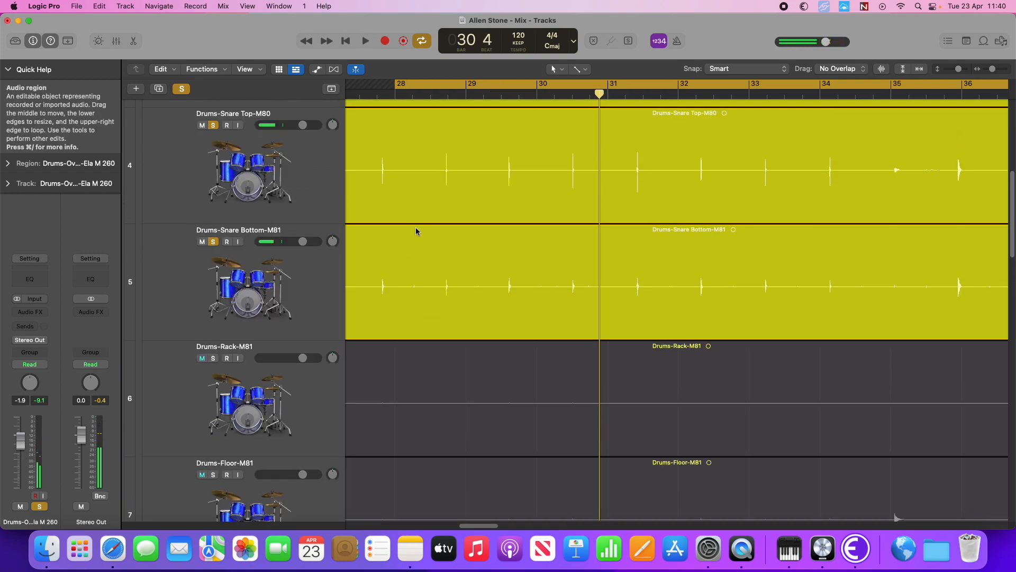
scroll(416, 231, up, 2)
key(x)
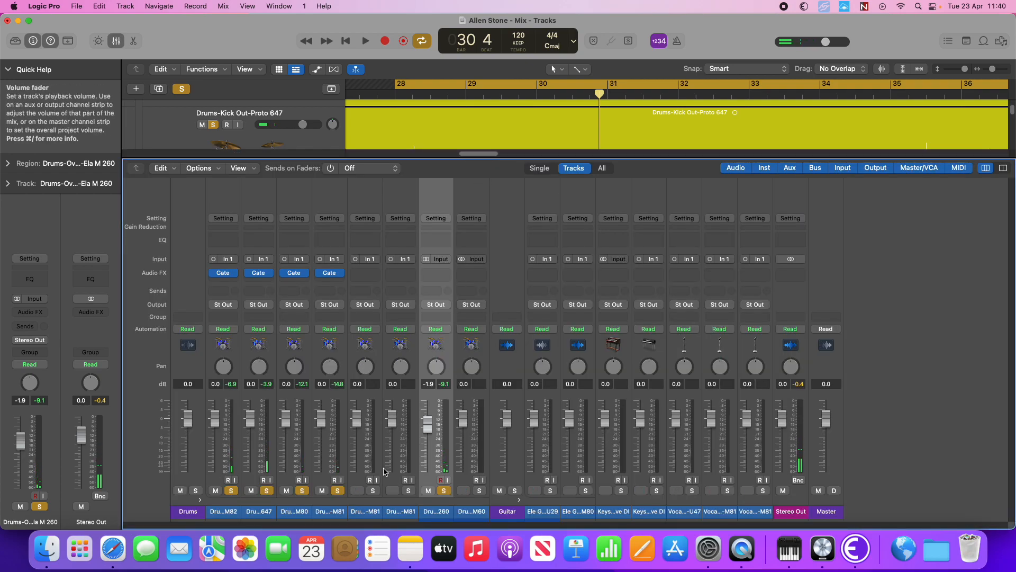
click(329, 511)
drag(247, 518, 233, 516)
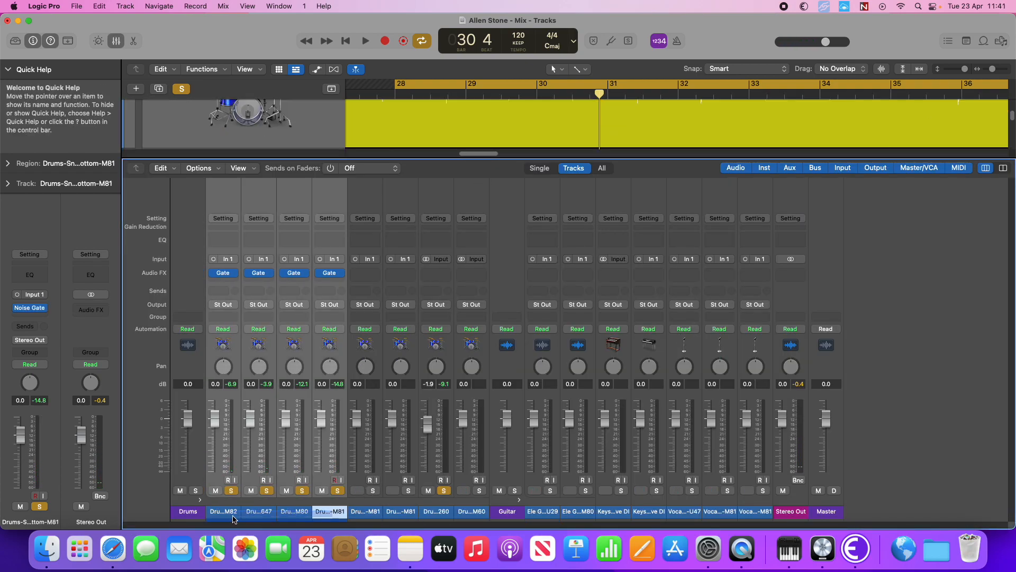
- During playback, switch the Noise Gates on the four selected channels off and on to compare the sound with and without gating
key(space)
click(213, 273)
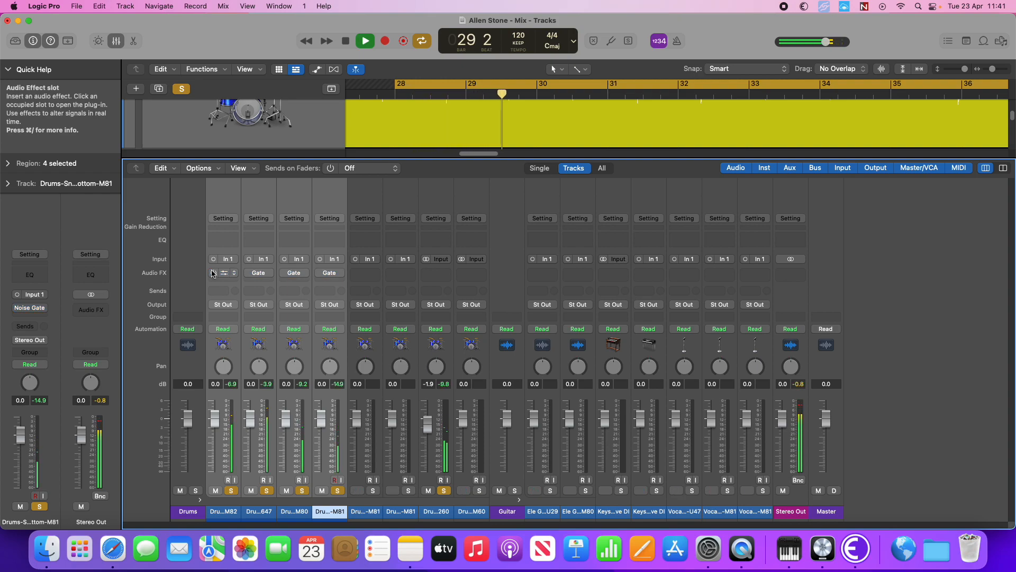
click(212, 273)
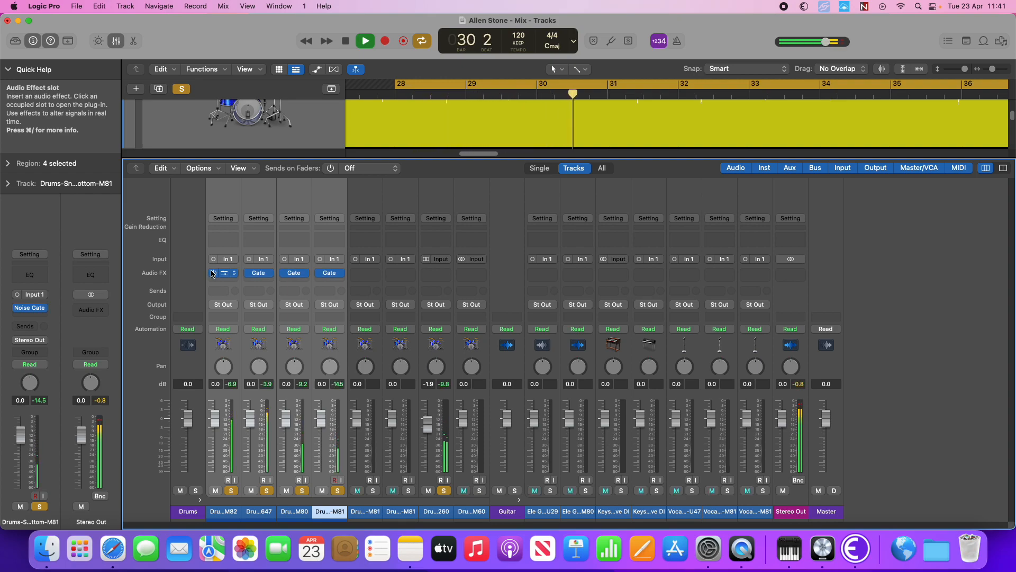
click(212, 273)
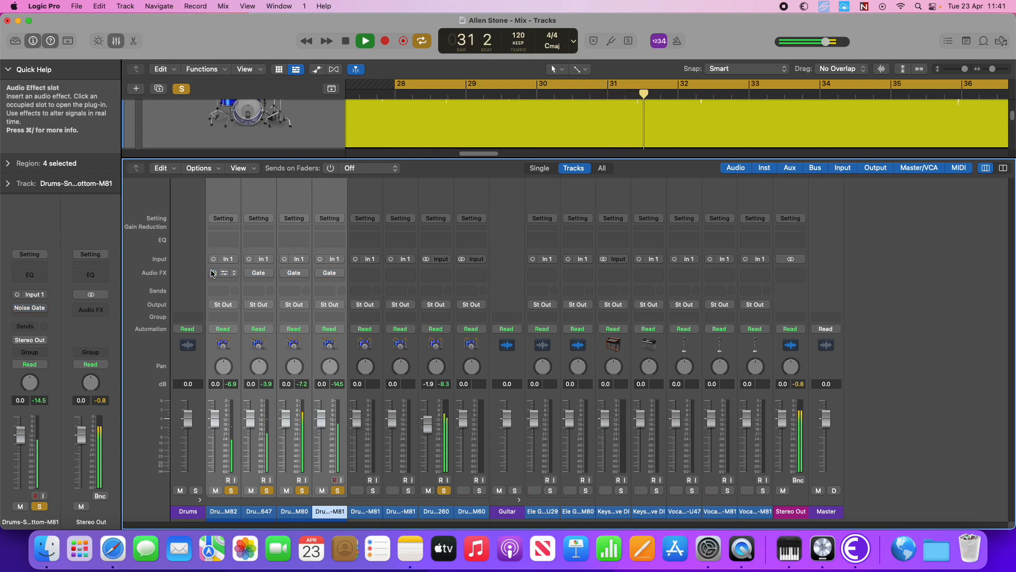
click(212, 272)
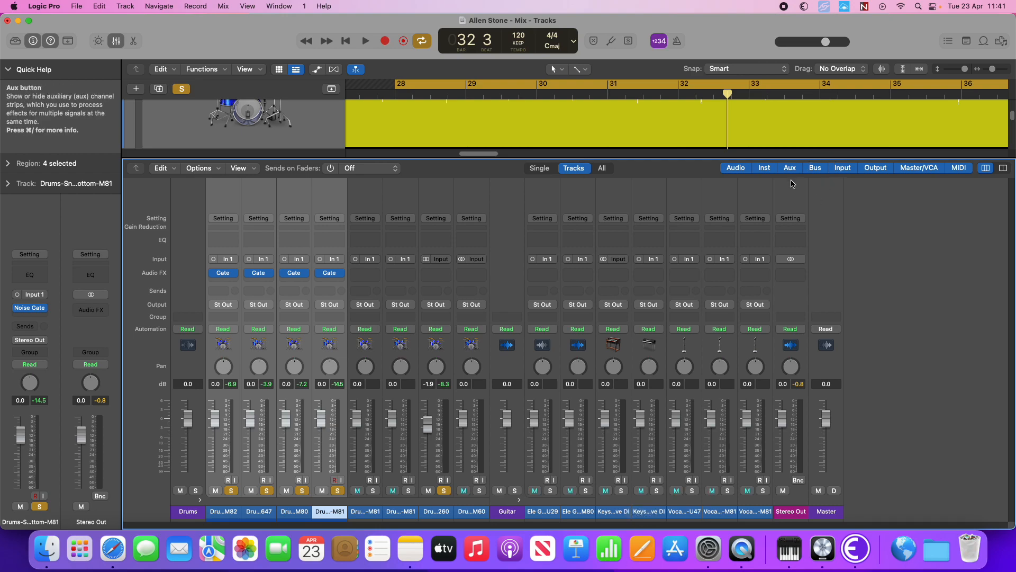
- Hide the mixer and leave only the Drums-Rack-M81 track soloed, clearing solo on the kick, snare and overhead tracks
key(x)
drag(993, 69, 955, 72)
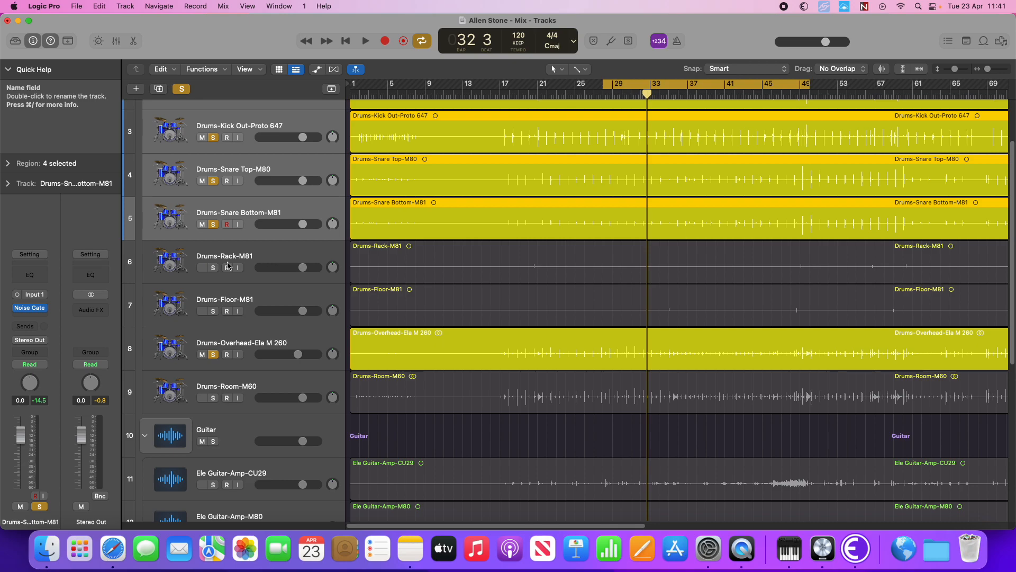
click(243, 260)
click(213, 355)
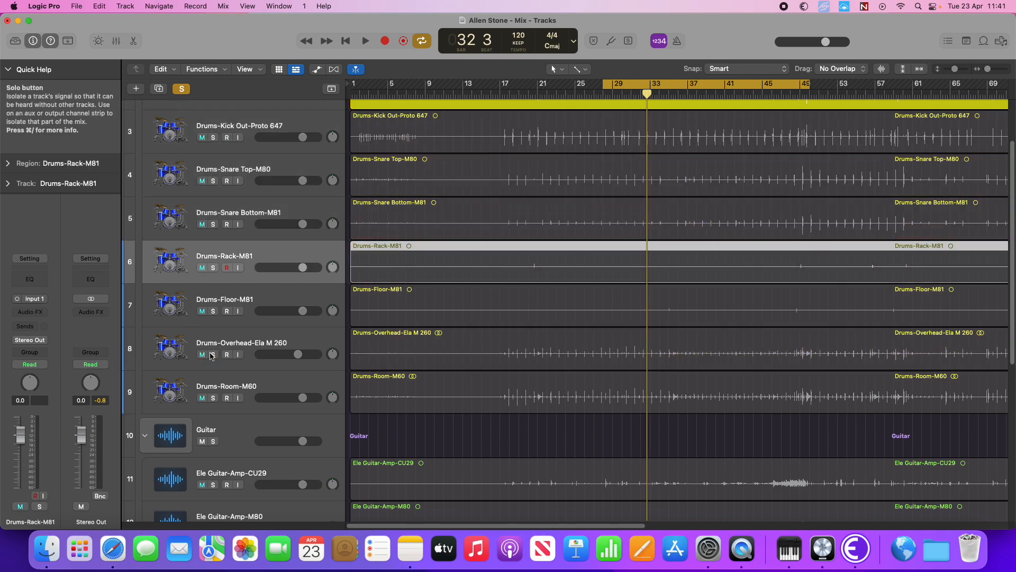
click(213, 268)
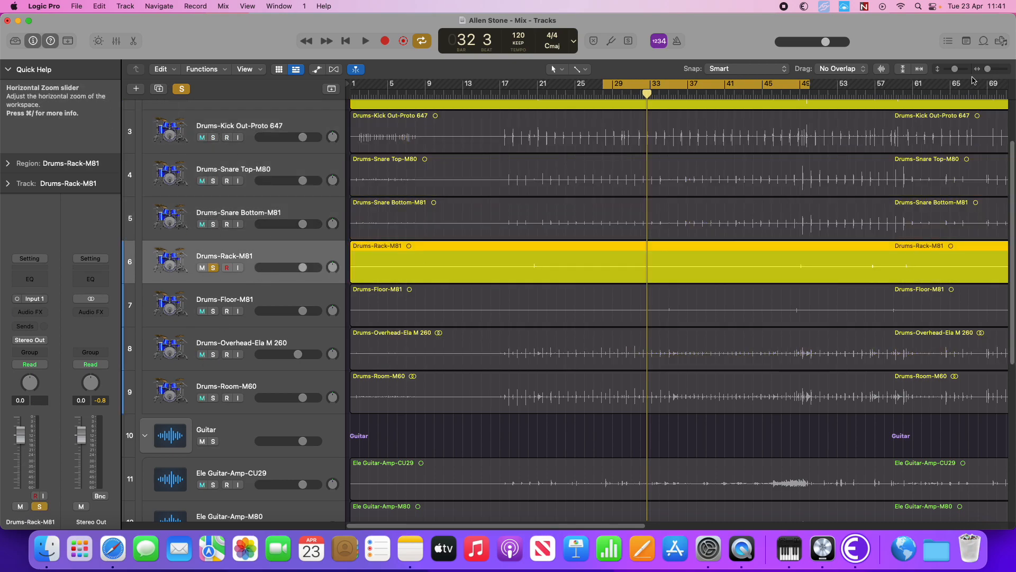
scroll(493, 196, up, 4)
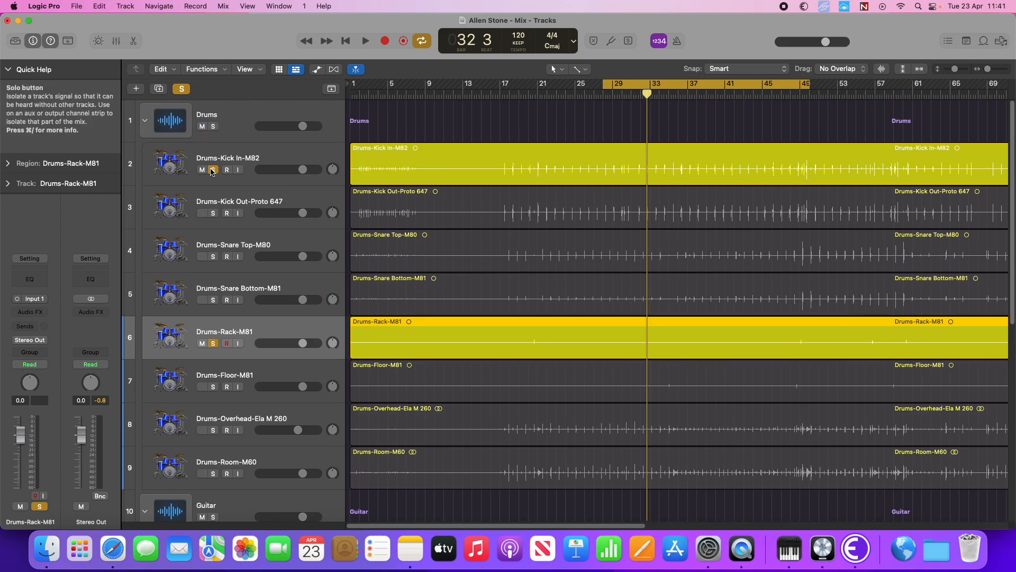
click(213, 170)
drag(958, 69, 964, 68)
scroll(529, 193, down, 3)
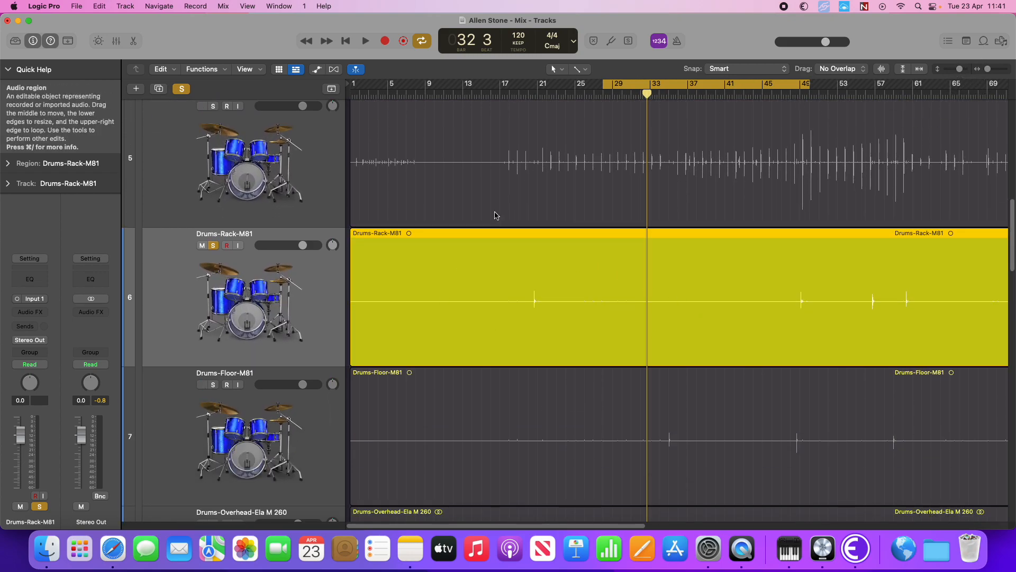
click(556, 70)
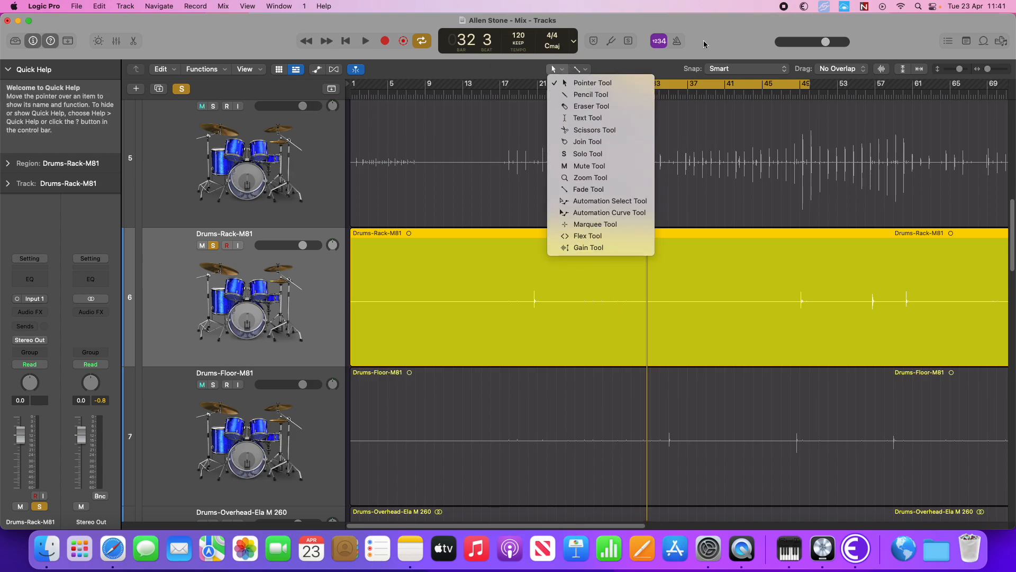
click(728, 41)
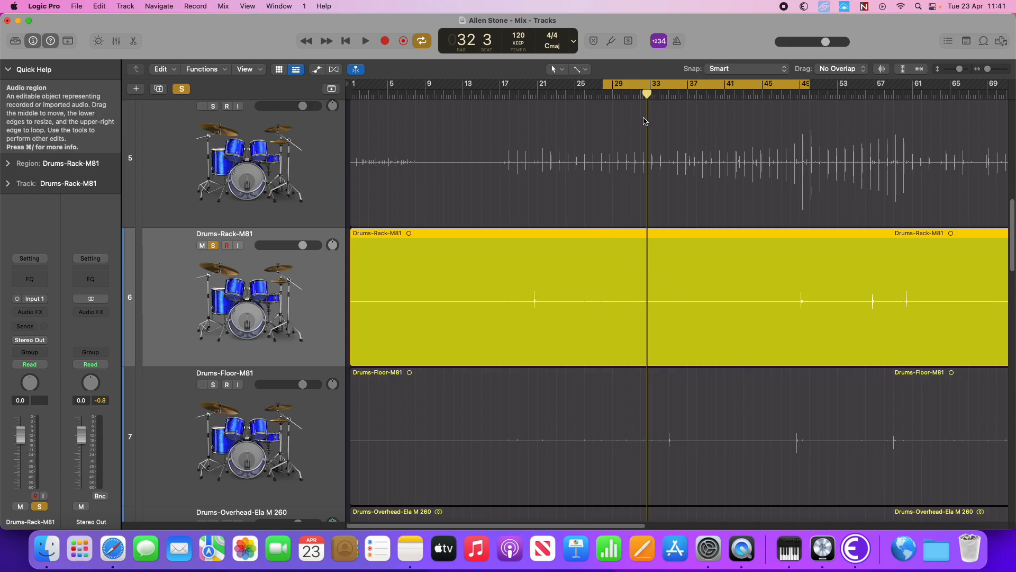
- Cycle bars 16 to 23 and play the soloed Drums-Rack-M81 track through its first tom hit
click(646, 84)
drag(647, 97, 486, 136)
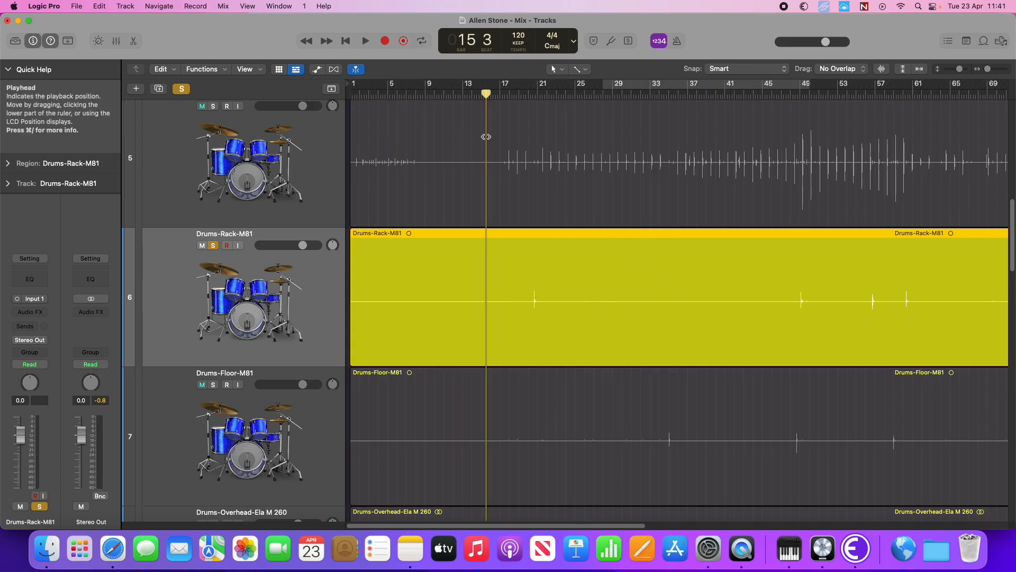
drag(960, 70, 964, 72)
scroll(560, 223, down, 3)
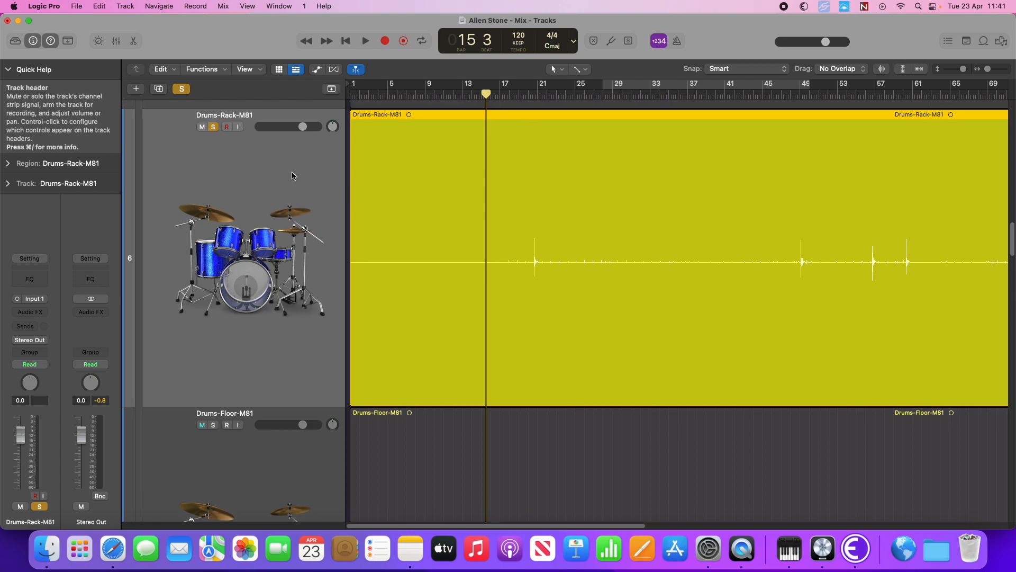
click(556, 88)
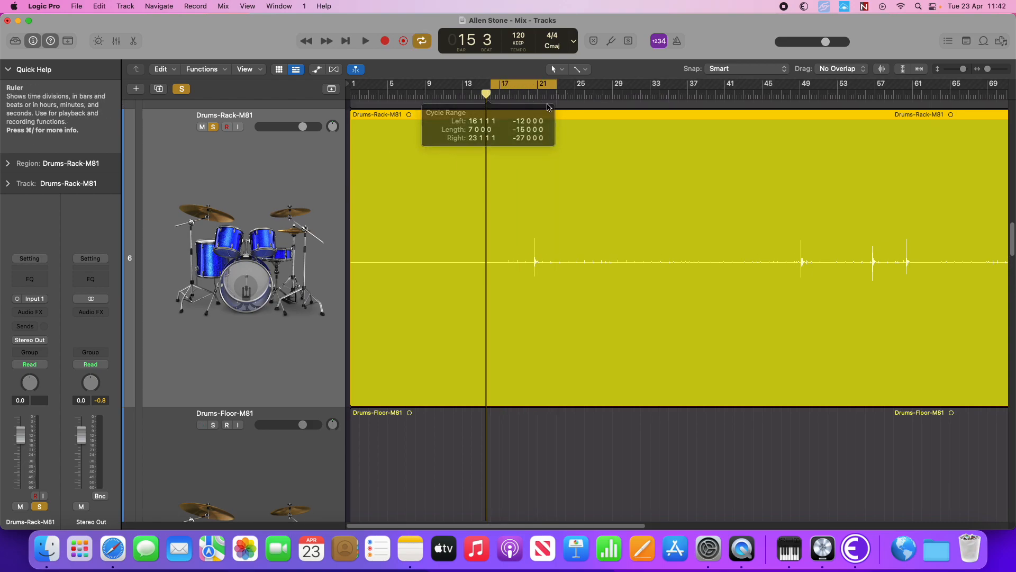
drag(963, 71, 992, 70)
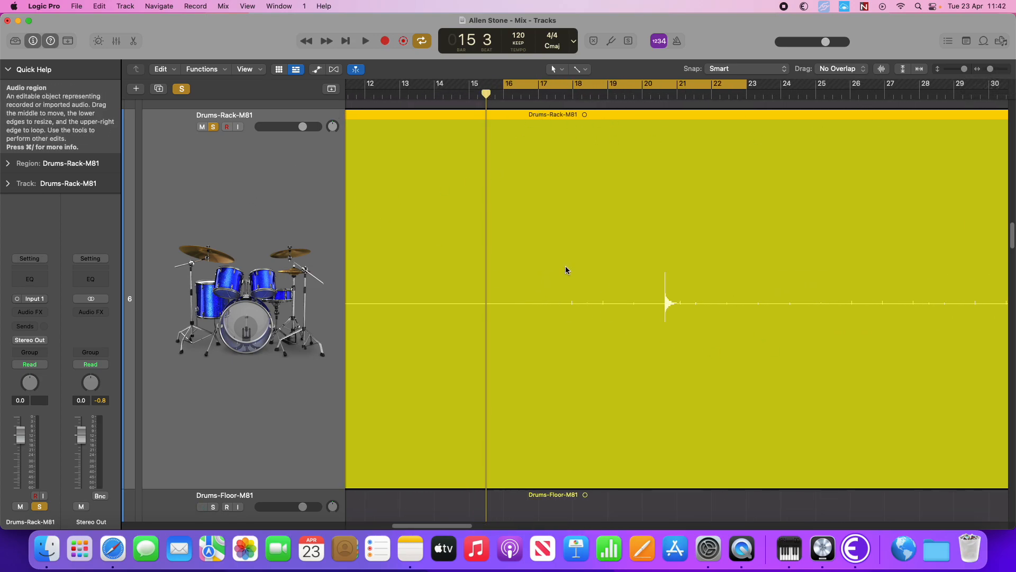
key(space)
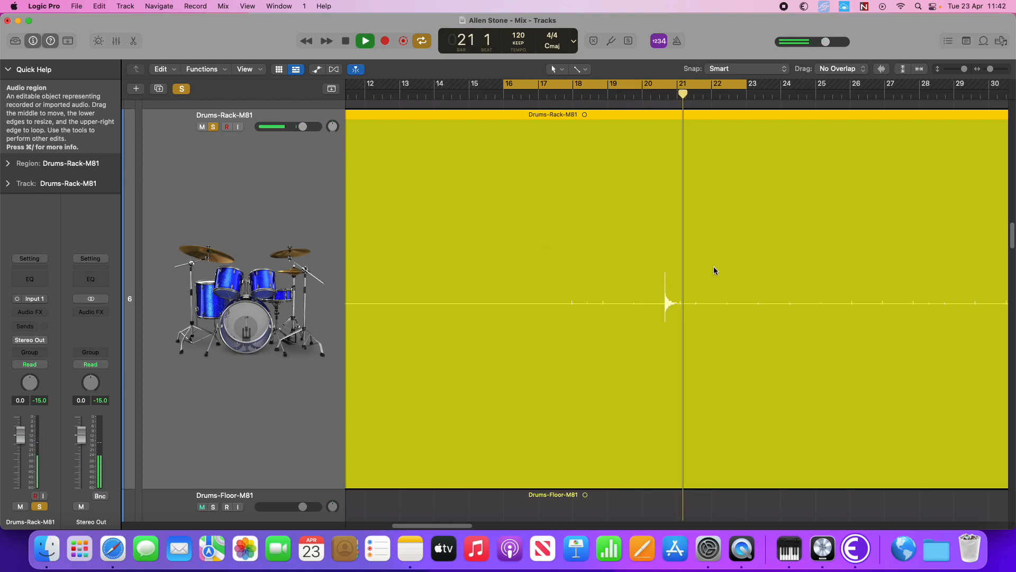
key(space)
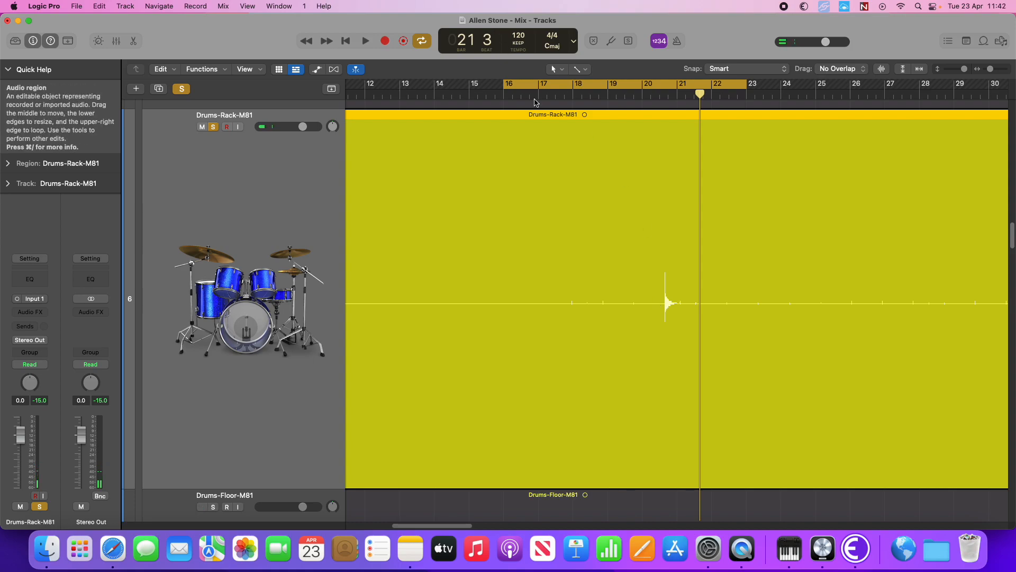
- Turn off the cycle range and split the Drums-Rack-M81 region just before its first tom hit
click(913, 84)
scroll(667, 300, down, 6)
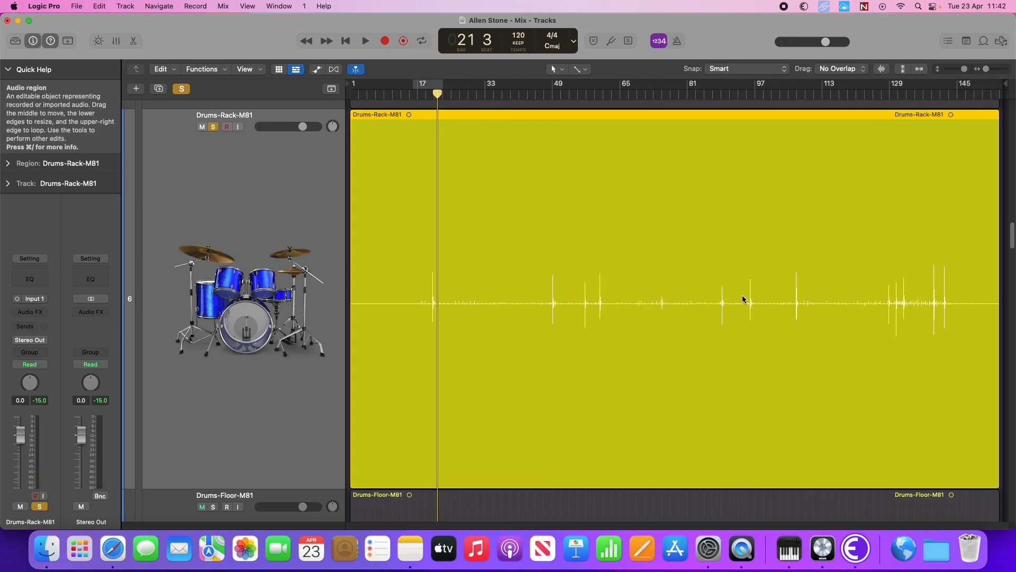
drag(986, 69, 995, 69)
scroll(485, 288, left, 5)
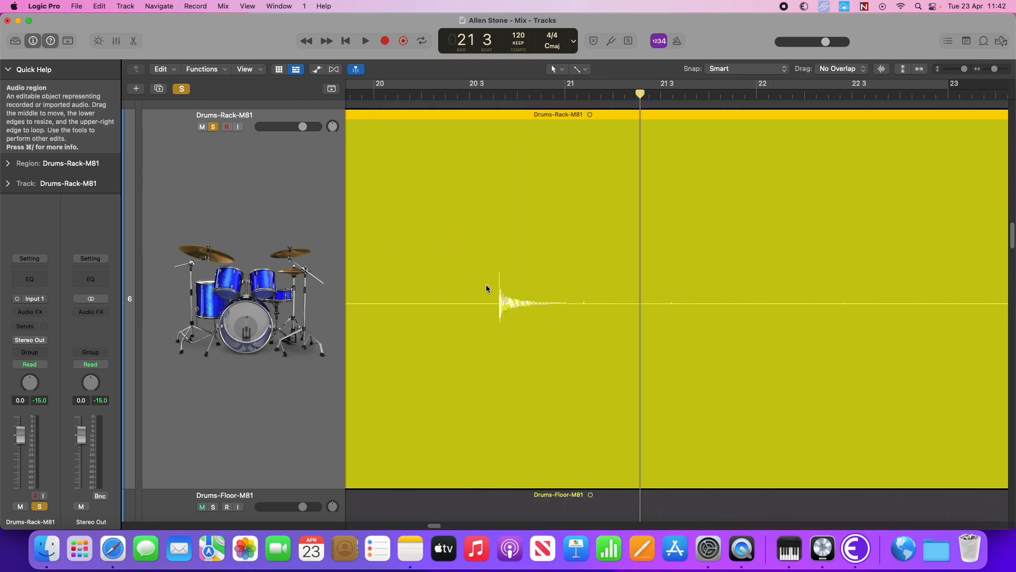
click(661, 94)
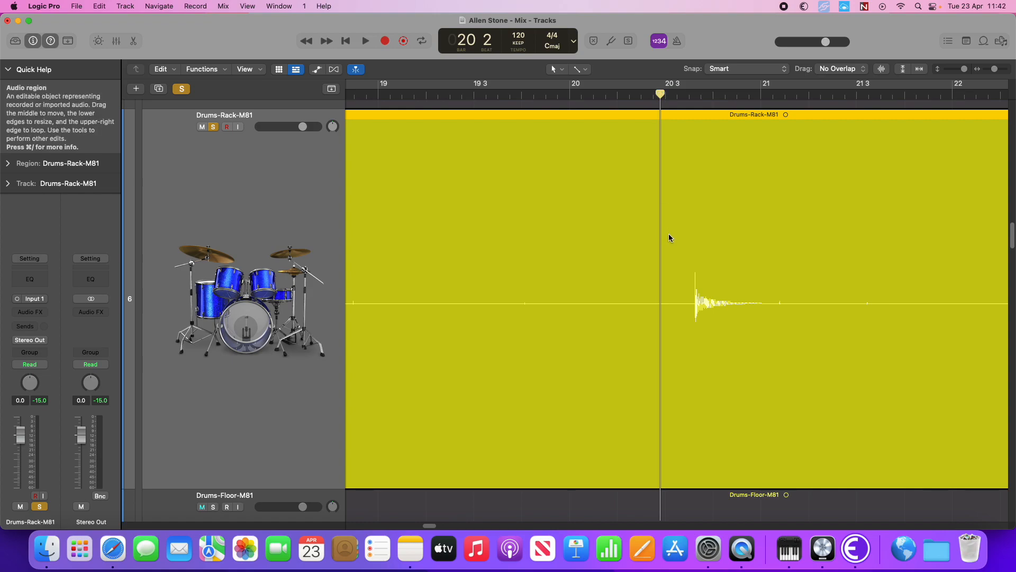
key(super+t)
- Delete the part of the Drums-Rack-M81 region that lies before the first tom hit
mouse_move(994, 71)
mouse_down()
mouse_move(979, 76)
mouse_move(991, 69)
mouse_up()
click(392, 337)
scroll(682, 153, left, 8)
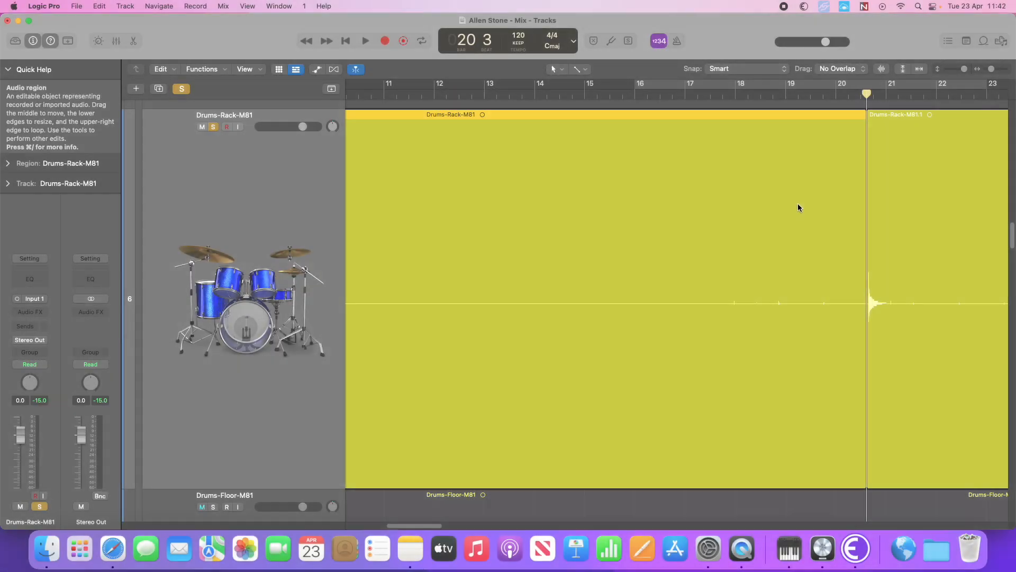
key(Delete)
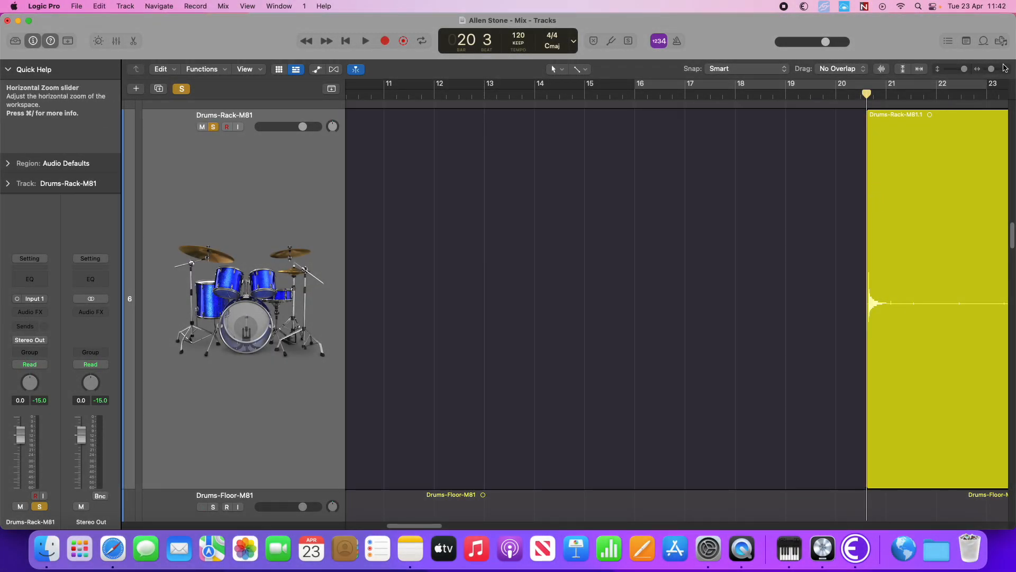
- Split the rack tom region where the first hit's ring dies away, and trim the following region's start to leave a gap
drag(991, 68, 997, 69)
scroll(726, 253, right, 3)
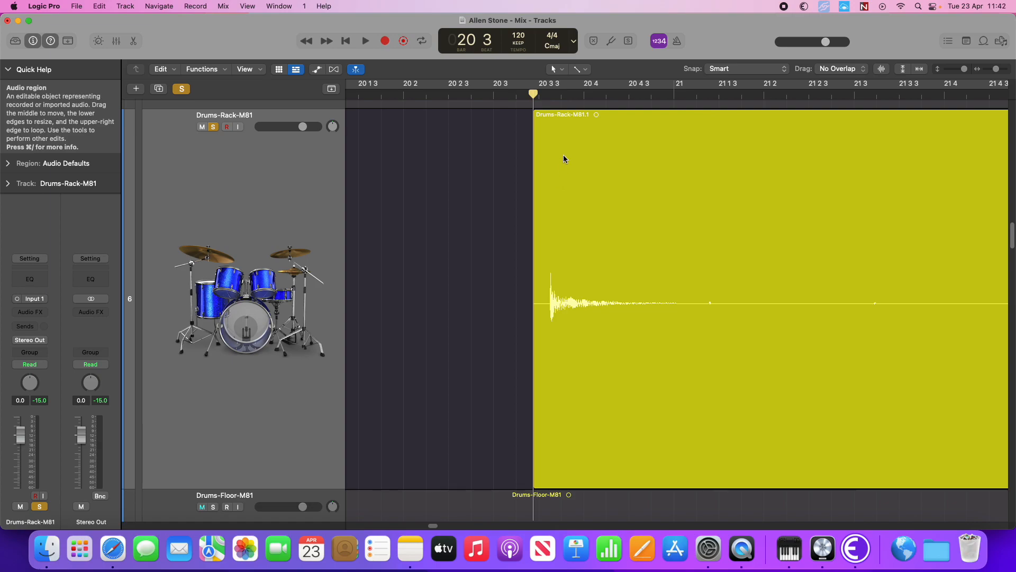
drag(530, 94, 689, 94)
click(710, 189)
key(super+t)
drag(692, 396, 972, 407)
- Set a short cycle range around the isolated rack tom hit and play it repeatedly
drag(522, 86, 715, 88)
key(space)
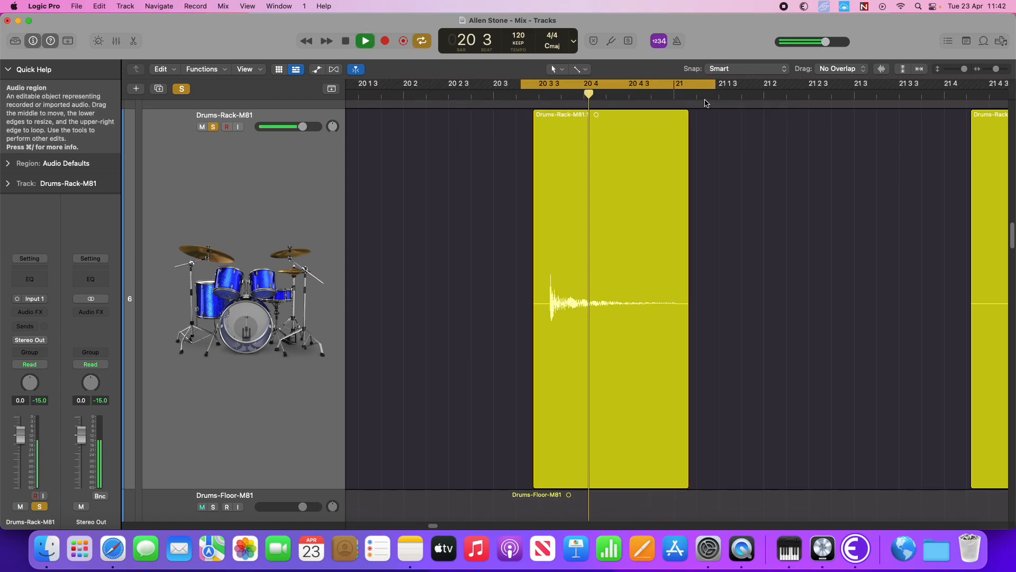
key(space)
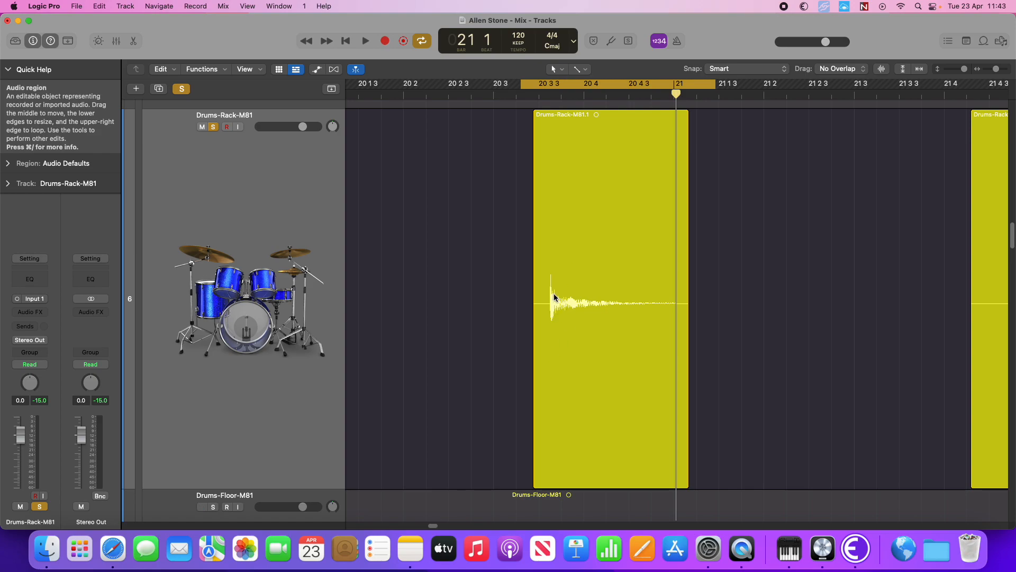
key(space)
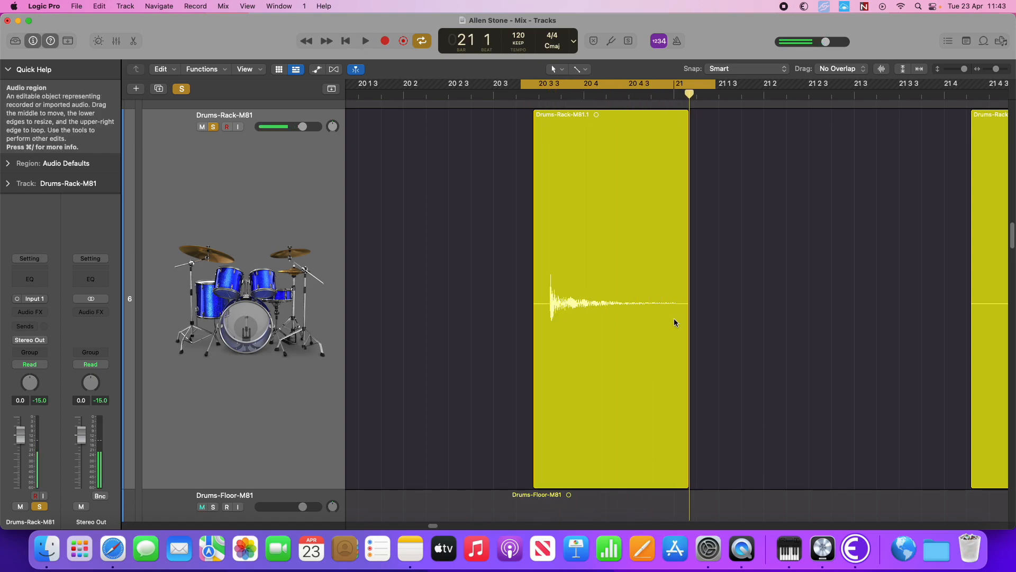
- Shorten the tom hit's region end slightly, and audition it with a Fade Tool fade-out across its second half
mouse_move(687, 473)
mouse_down()
mouse_move(667, 476)
mouse_move(692, 478)
mouse_move(680, 479)
mouse_up()
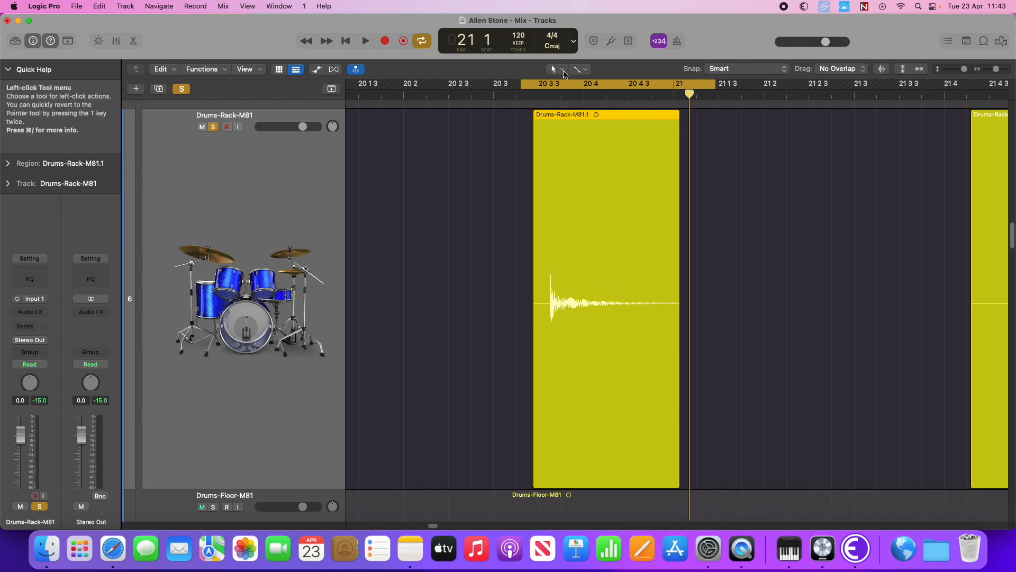
click(580, 69)
click(554, 69)
click(554, 70)
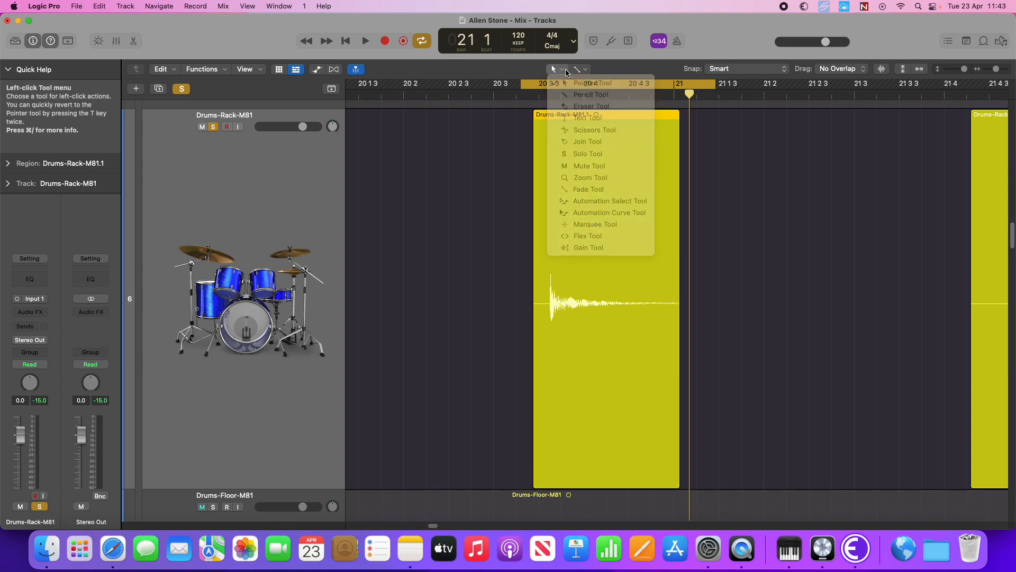
click(579, 70)
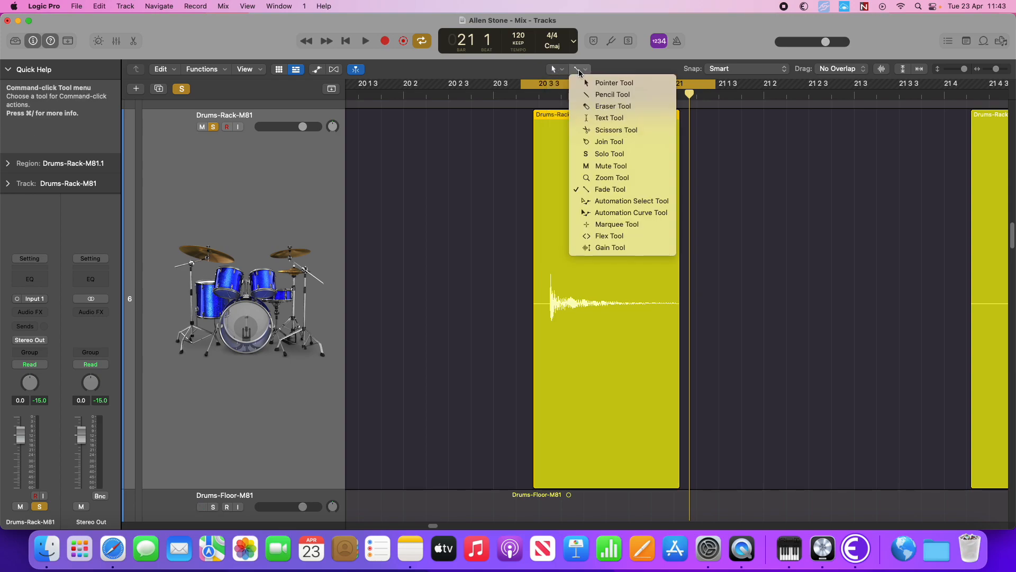
click(622, 190)
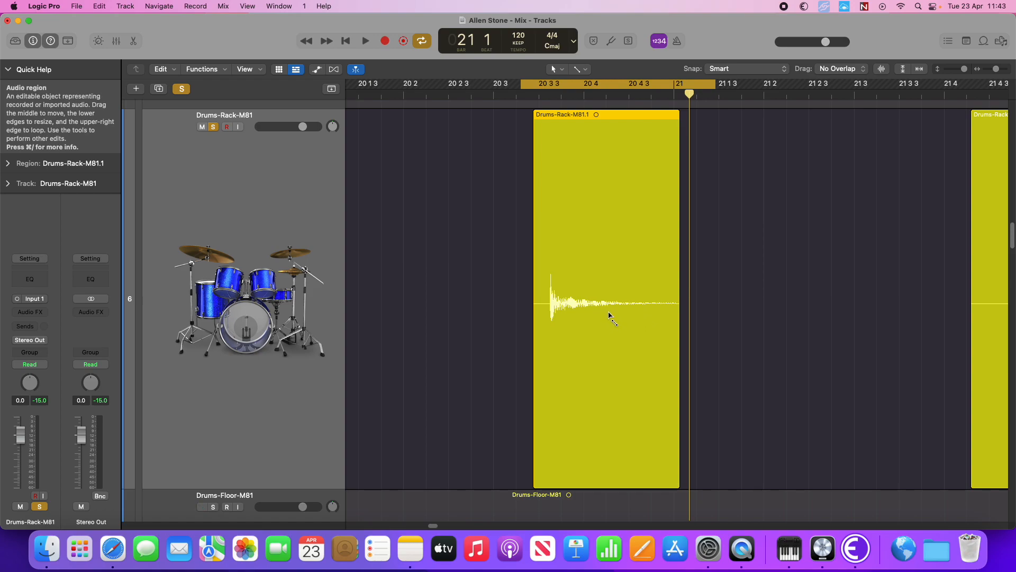
drag(607, 316, 856, 317)
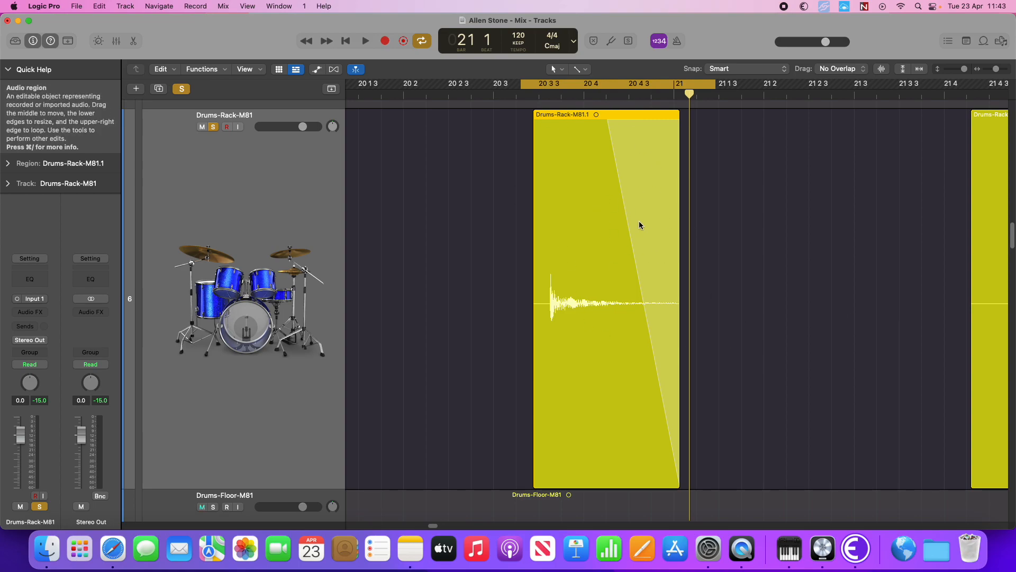
key(space)
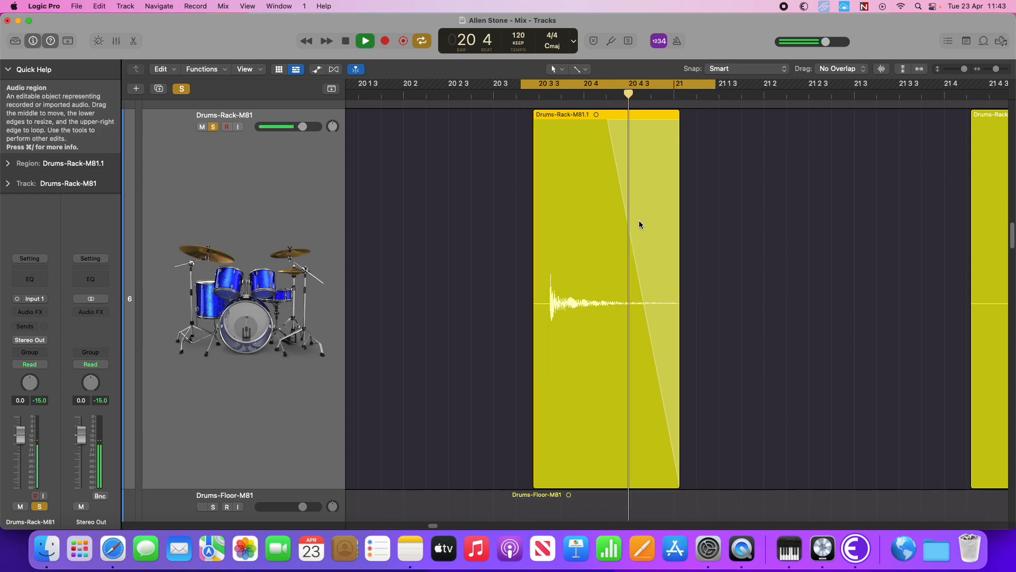
key(space)
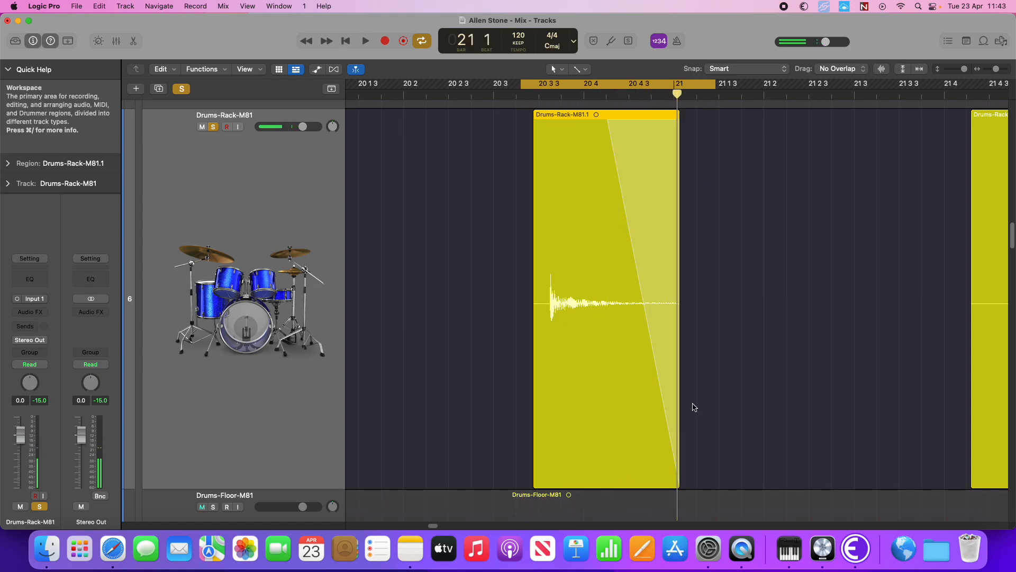
- Pull the tom hit's region end in to just after 20 4, and reshape the fade-out into a bulging curve
drag(676, 469, 619, 471)
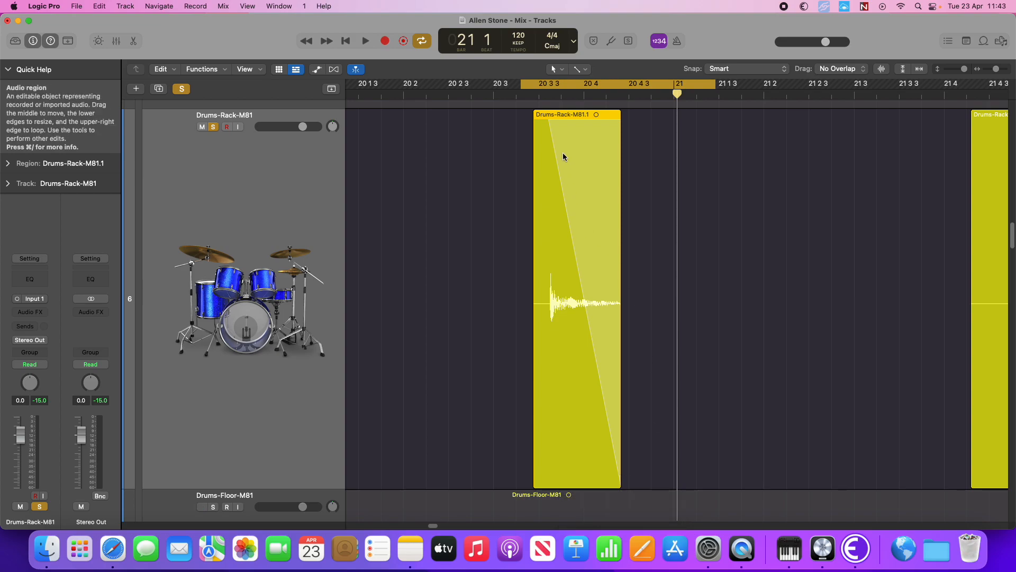
click(548, 124)
drag(549, 122, 656, 148)
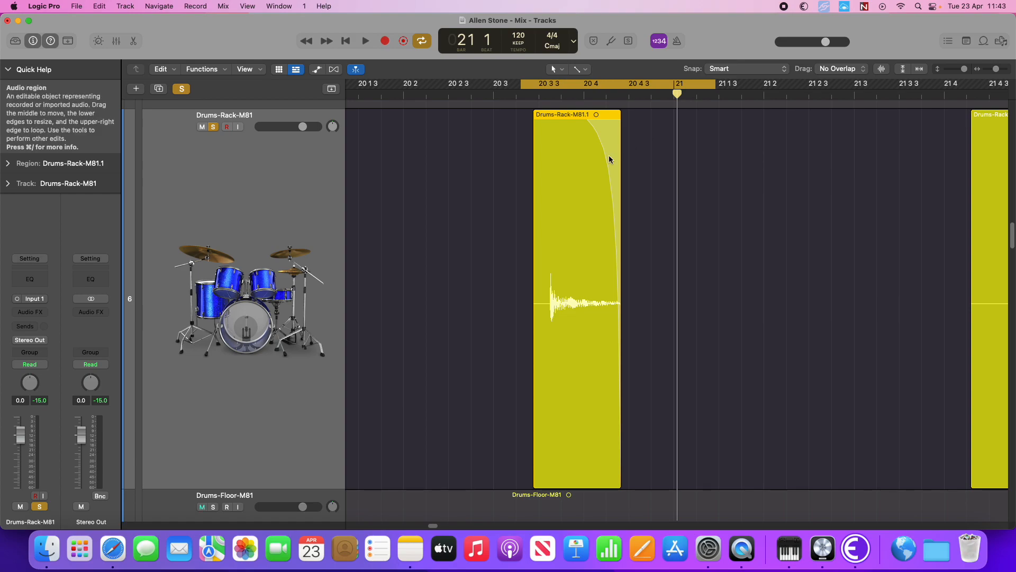
drag(570, 149, 617, 220)
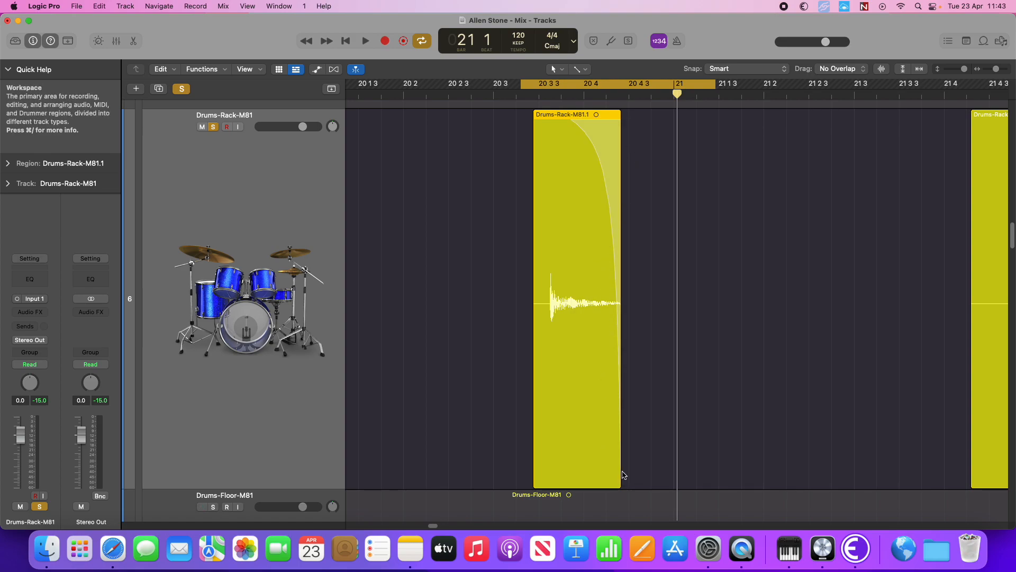
drag(623, 475, 605, 476)
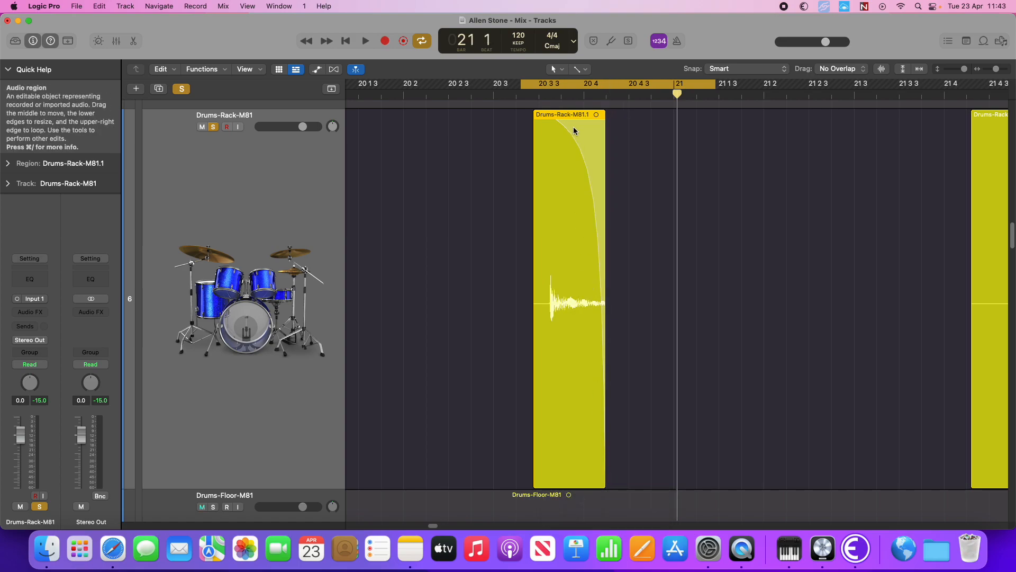
drag(556, 120, 570, 123)
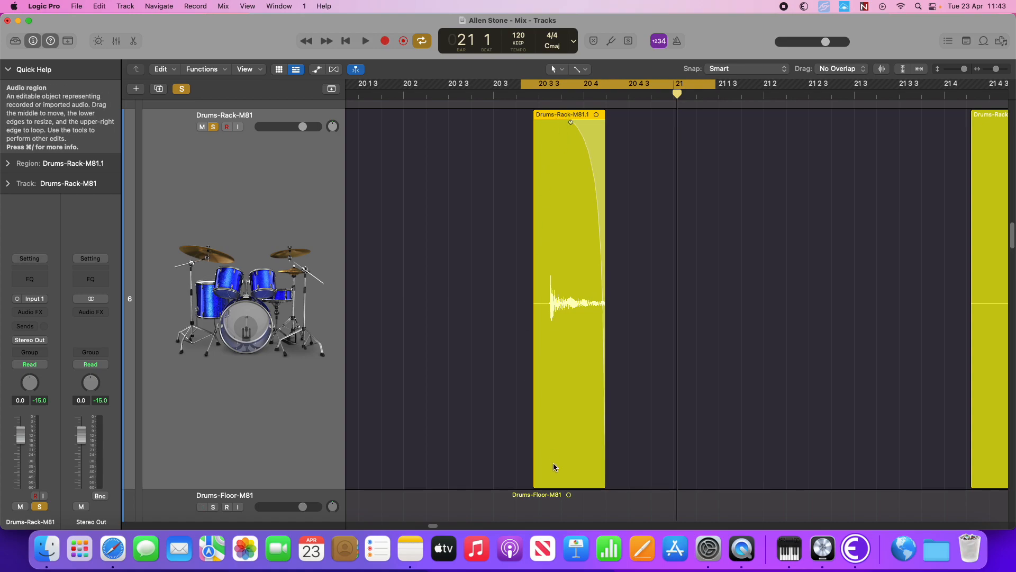
- Trim the tom region's start close to the hit's attack and add a very short fade-in
drag(534, 479, 549, 478)
drag(996, 69, 1006, 73)
drag(547, 470, 570, 466)
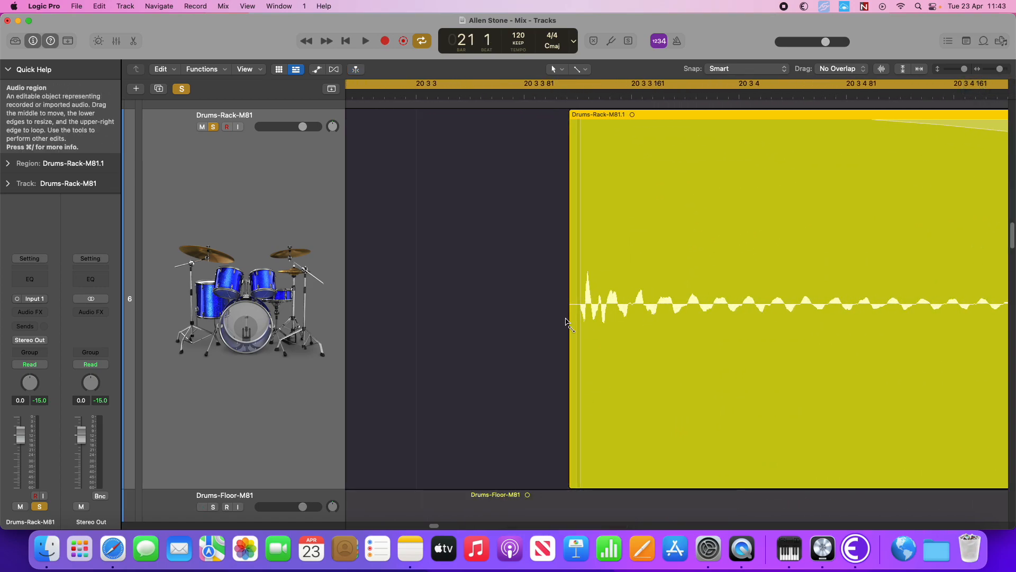
drag(575, 124, 576, 357)
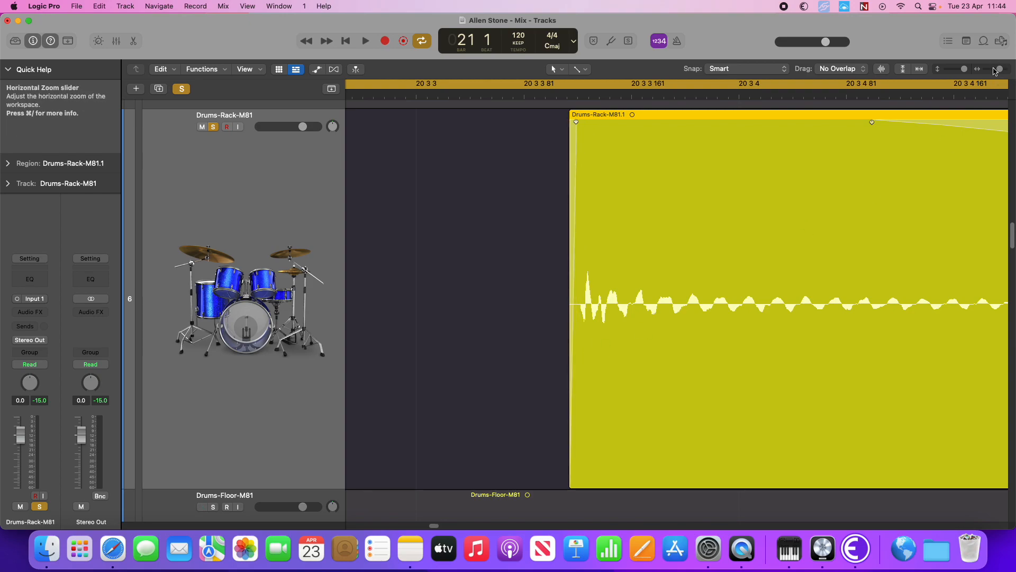
- Play back the trimmed tom hit, and lengthen its region to 0 1 0 151 with a longer fade-out
mouse_move(999, 71)
mouse_down()
mouse_move(982, 71)
mouse_move(998, 70)
mouse_up()
scroll(827, 244, right, 5)
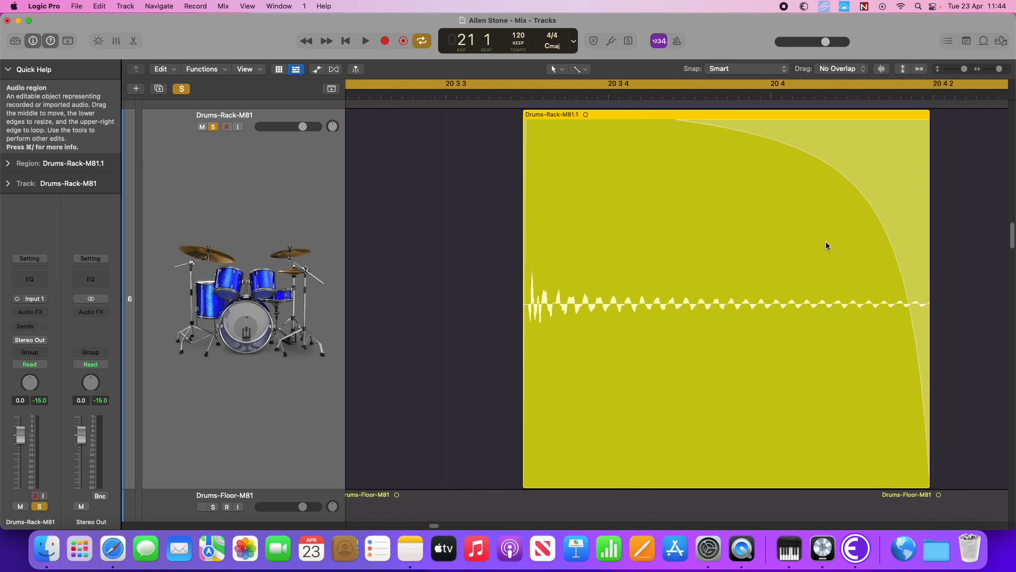
key(space)
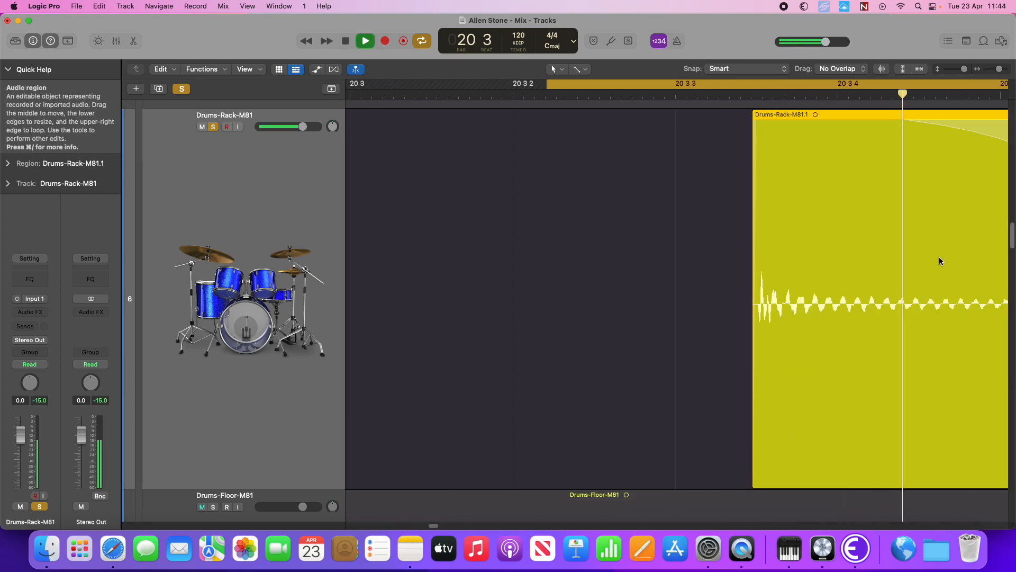
drag(1000, 70, 996, 70)
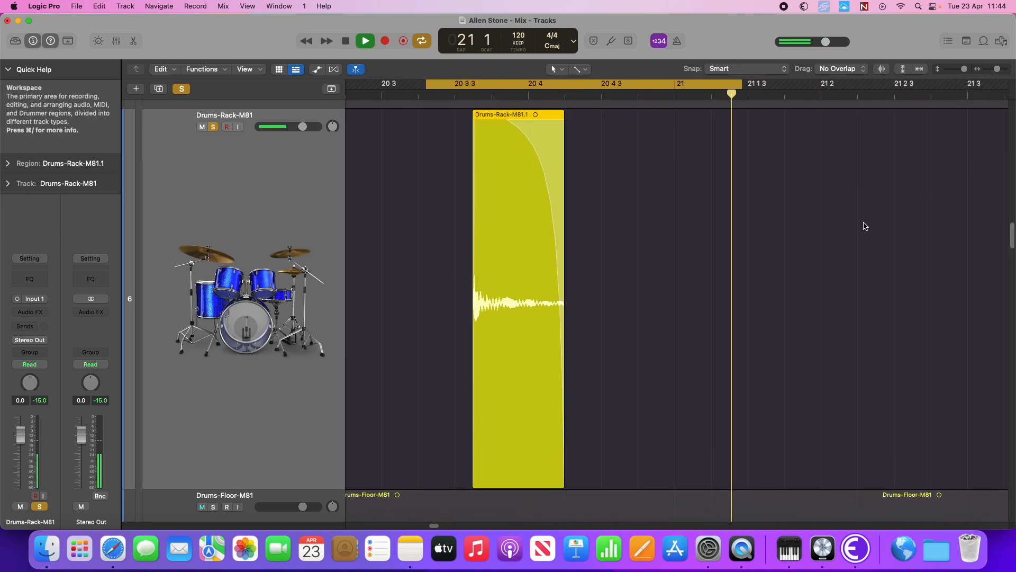
key(space)
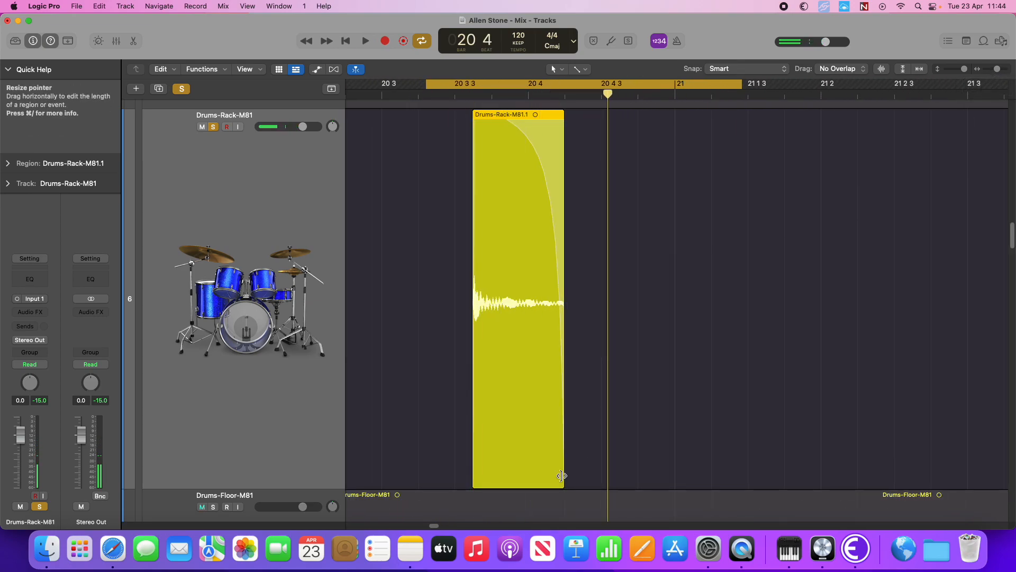
drag(560, 475, 642, 475)
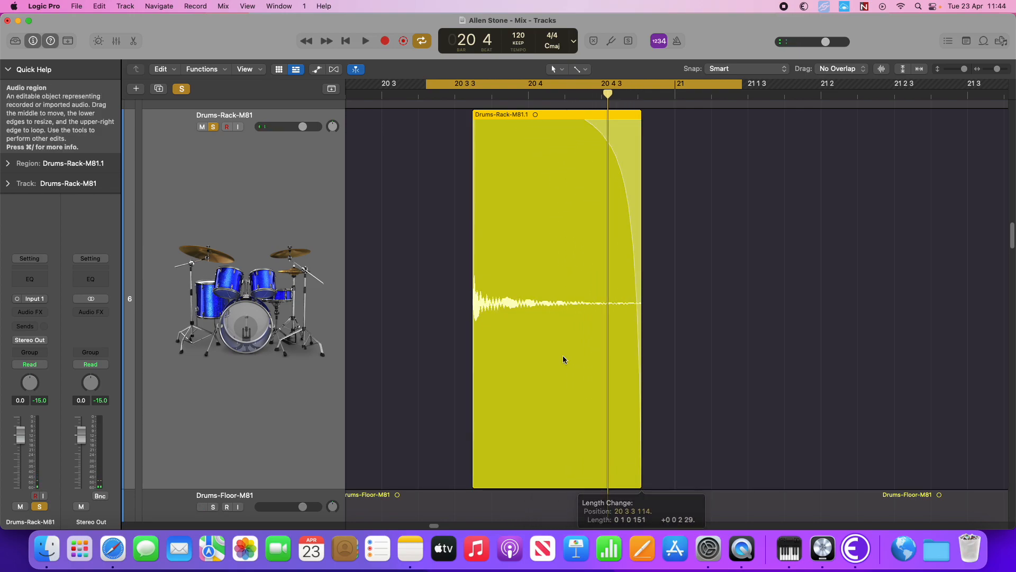
drag(553, 172, 553, 172)
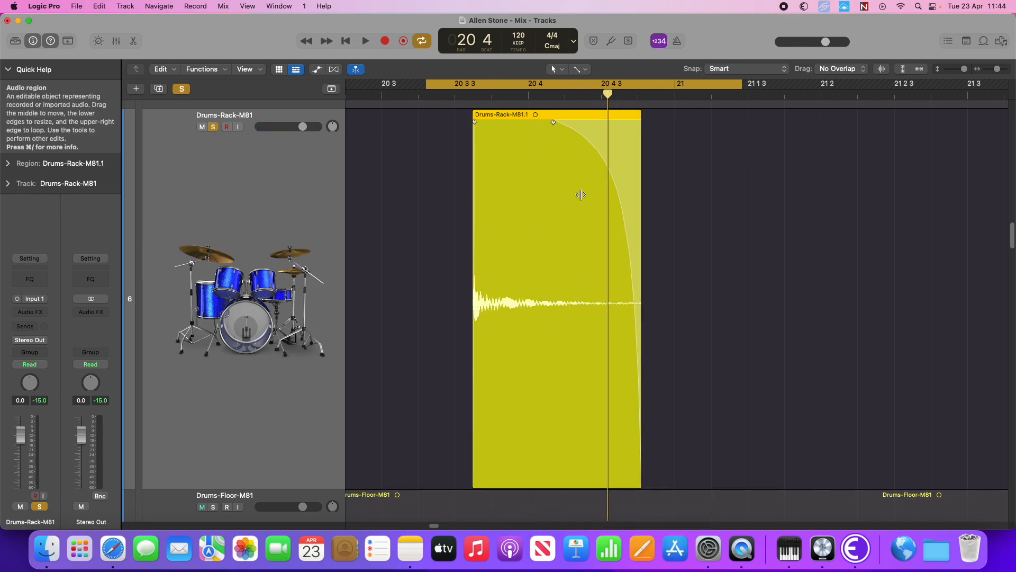
- Play back the trimmed tom hit around 20 4, and look over the remaining hits along the Drums-Rack-M81 track
key(space)
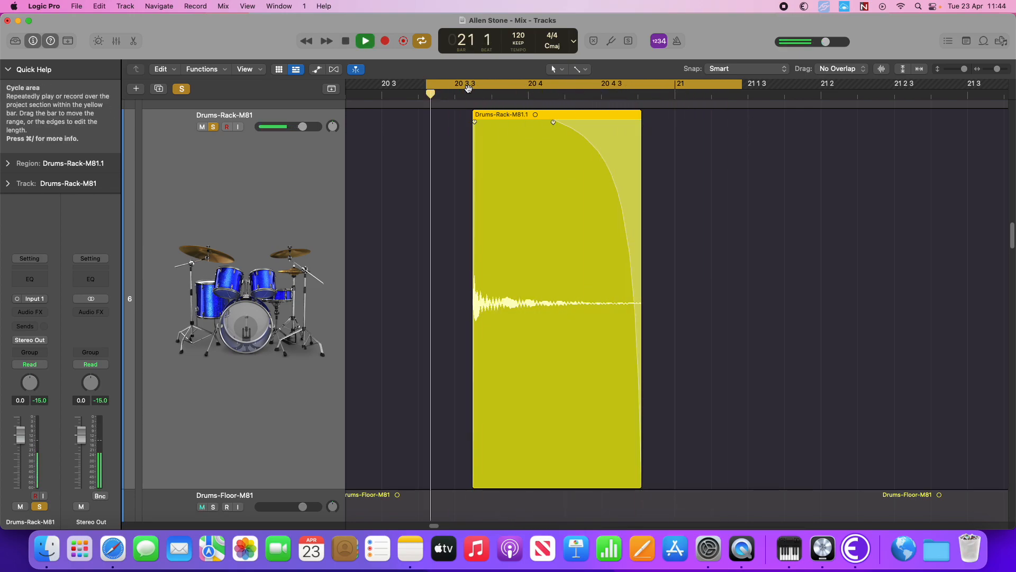
key(space)
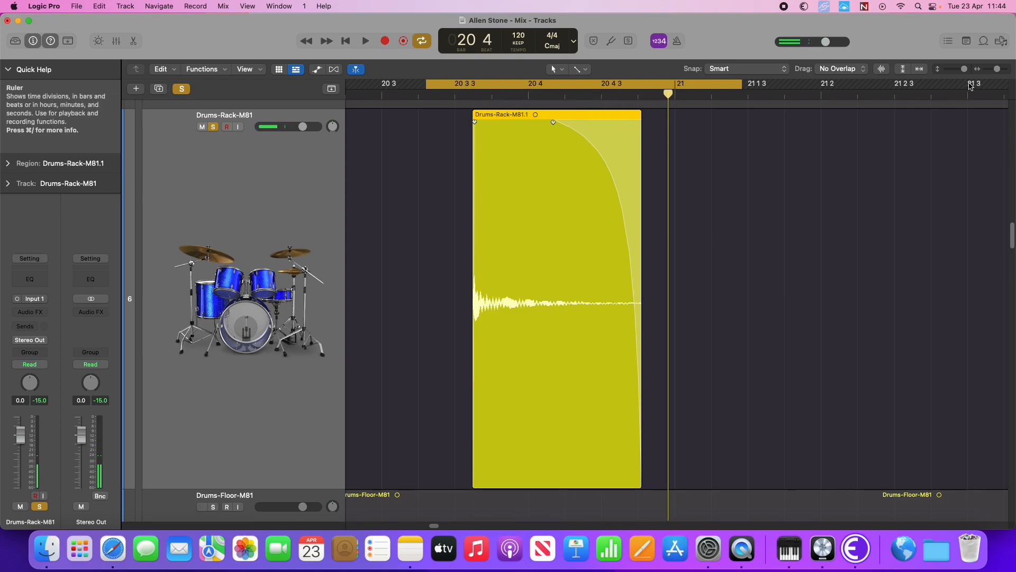
drag(996, 70, 982, 76)
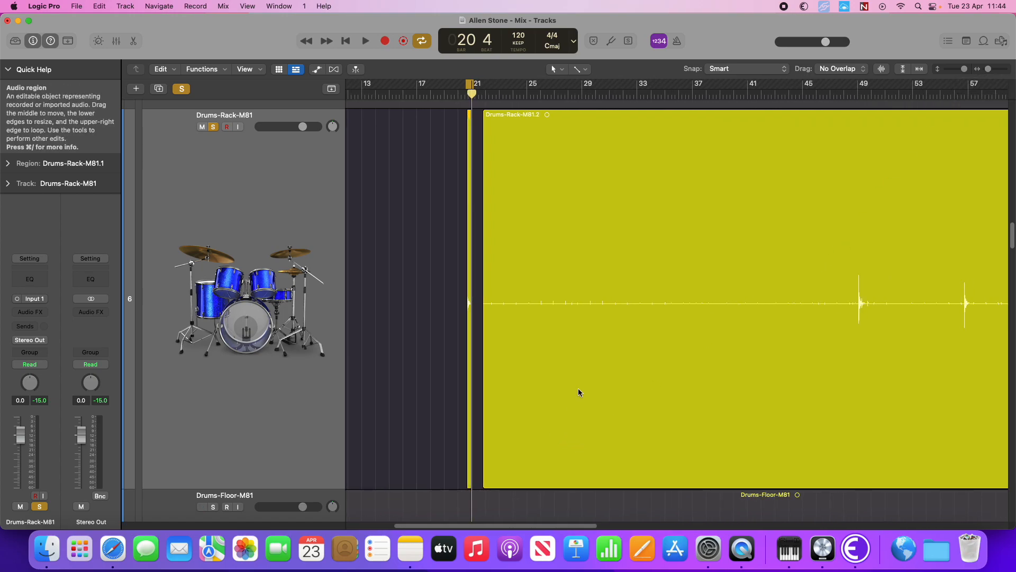
scroll(617, 358, right, 10)
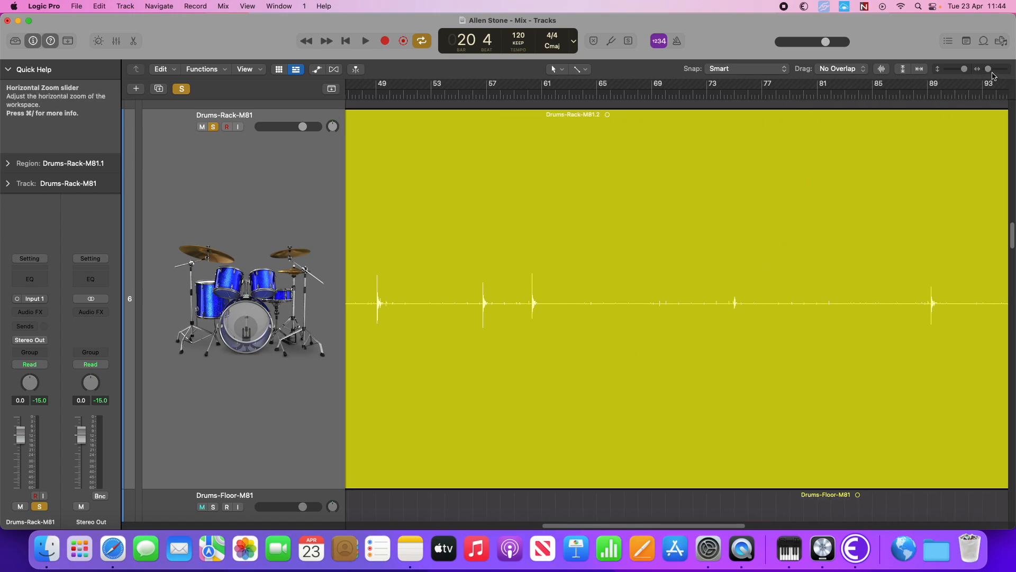
drag(991, 73, 987, 73)
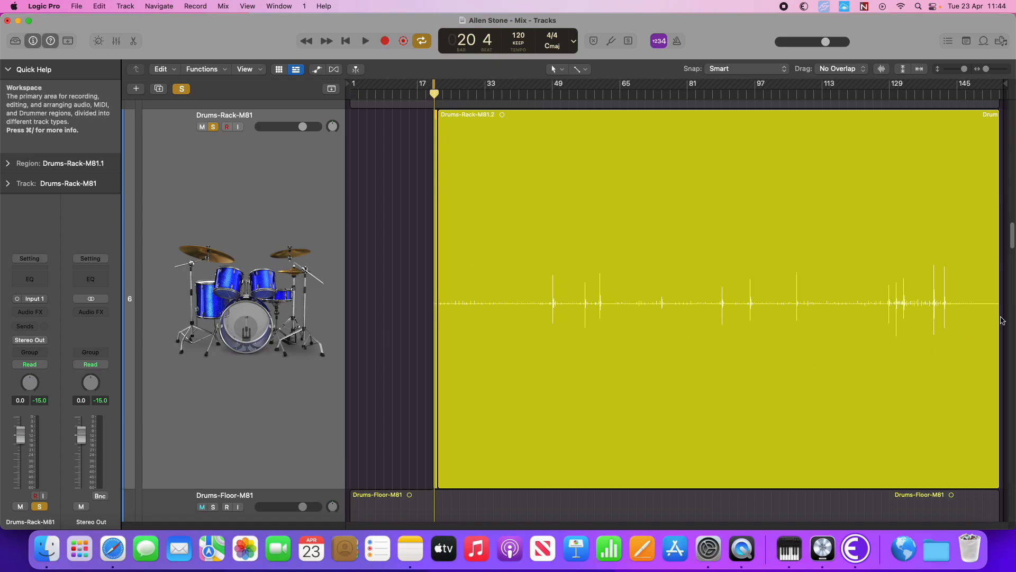
- Split the long Drums-Rack-M81 region into separate tom hits with Remove Silence, using a threshold of -31 dB
click(707, 244)
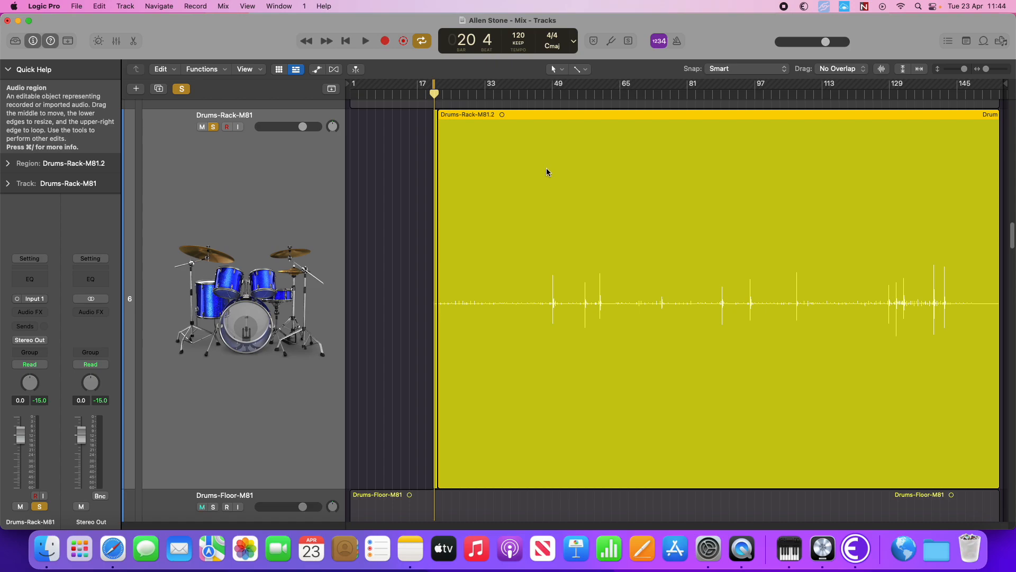
key(ctrl+x)
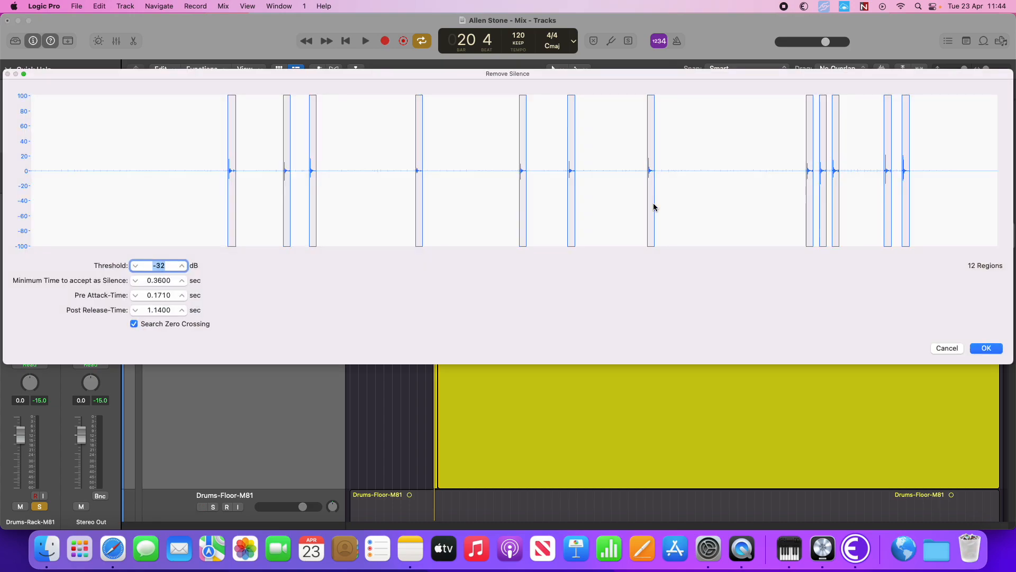
drag(690, 72, 691, 107)
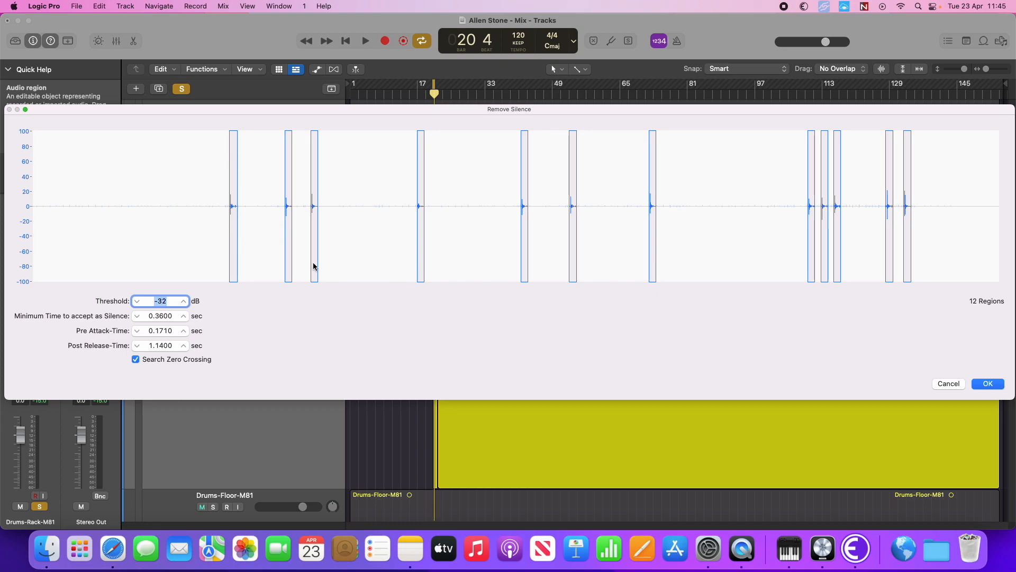
mouse_move(163, 303)
mouse_down()
mouse_move(163, 316)
mouse_move(163, 293)
mouse_up()
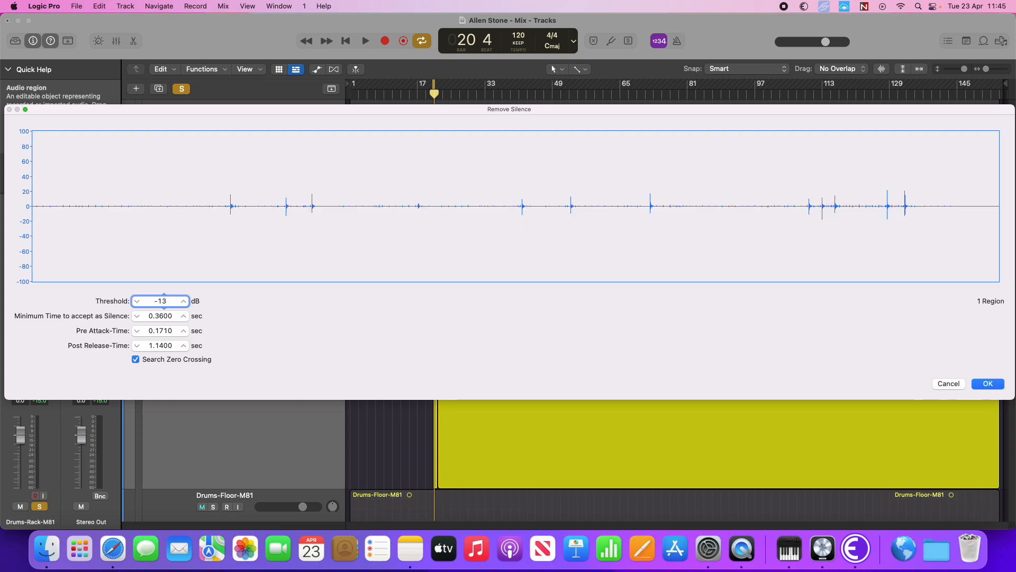
mouse_move(163, 294)
mouse_down()
mouse_move(164, 312)
mouse_move(165, 299)
mouse_up()
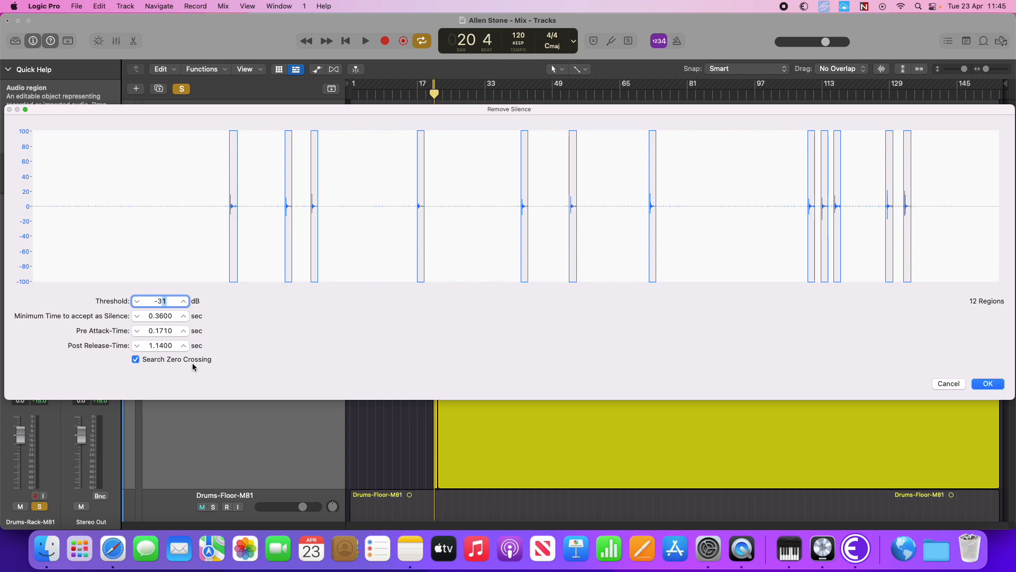
drag(157, 331, 166, 345)
click(998, 385)
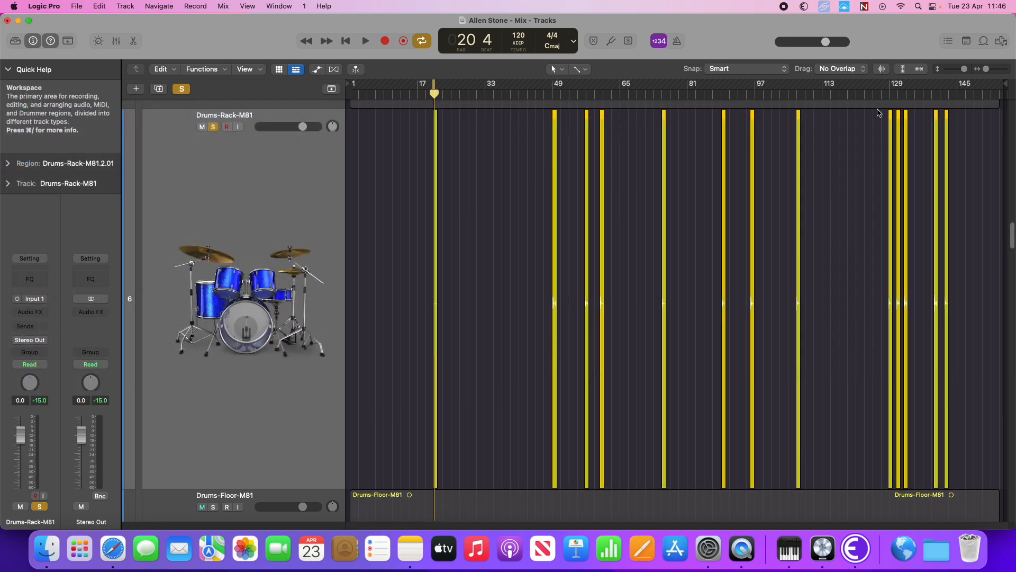
- Set the cycle range from bar 49 to just past bar 50 around the separated tom hit, and play it back
mouse_move(964, 71)
mouse_down()
mouse_move(999, 70)
mouse_move(962, 69)
mouse_up()
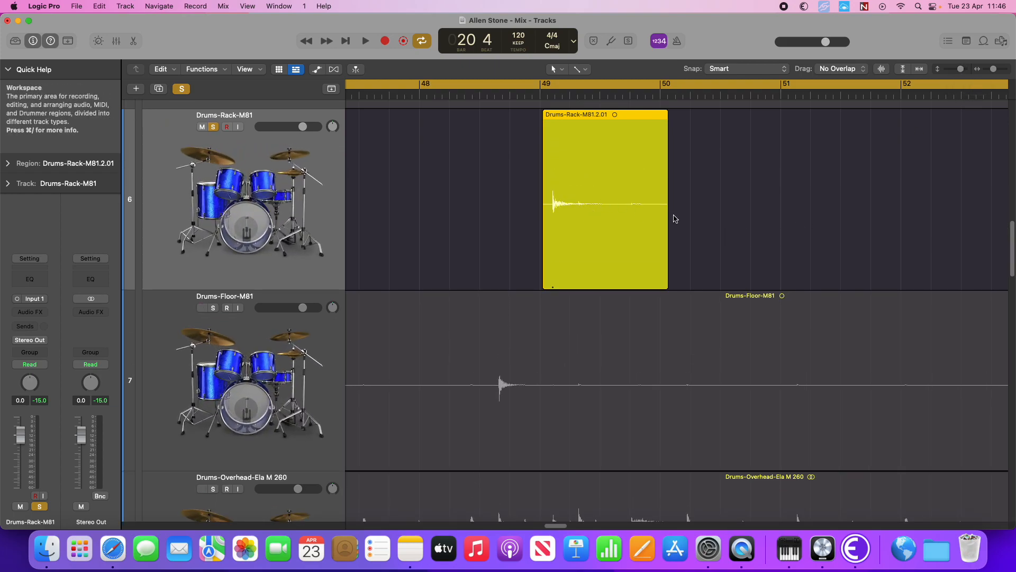
scroll(625, 218, right, 10)
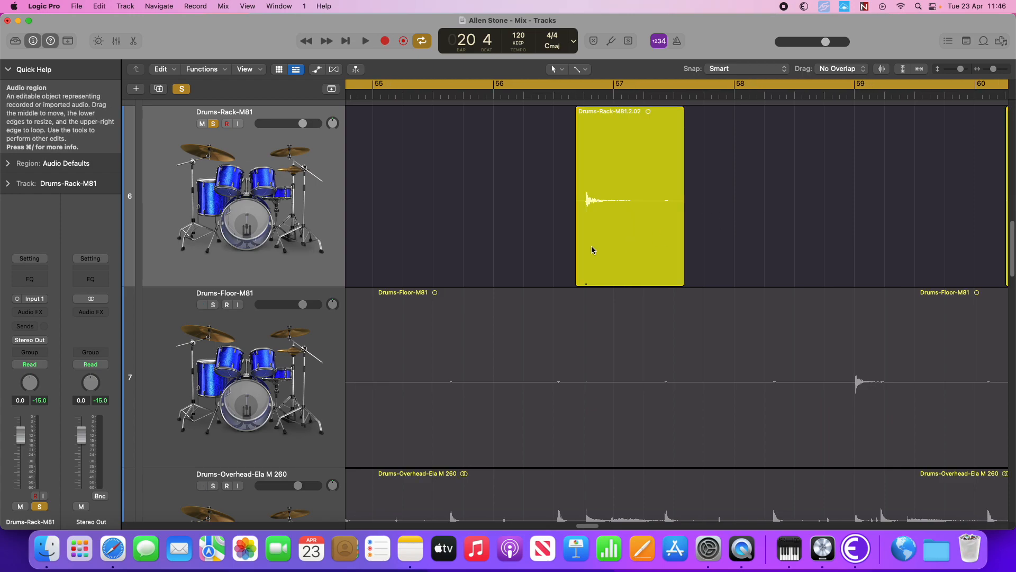
scroll(472, 234, left, 10)
click(644, 90)
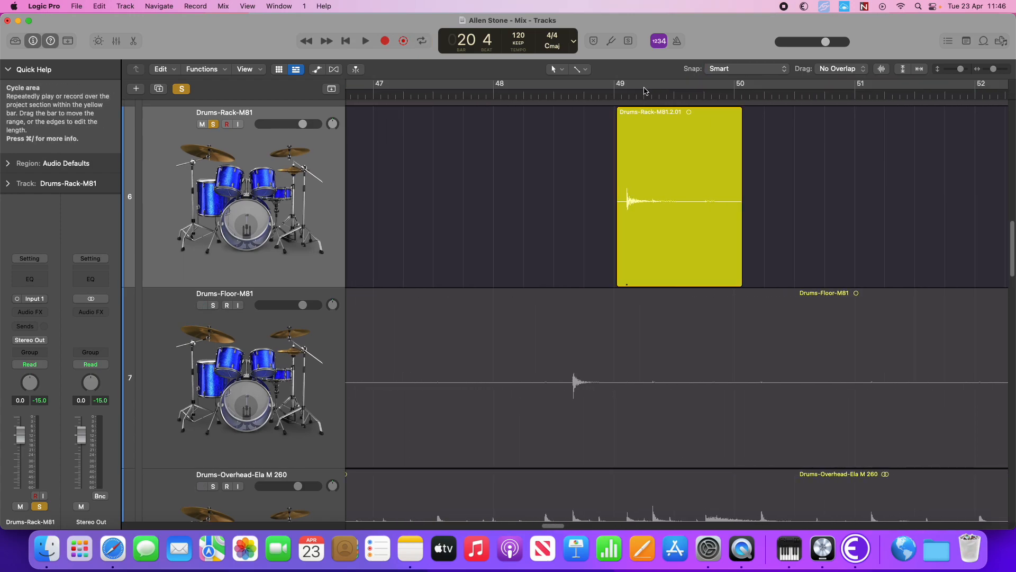
drag(614, 88, 746, 87)
key(space)
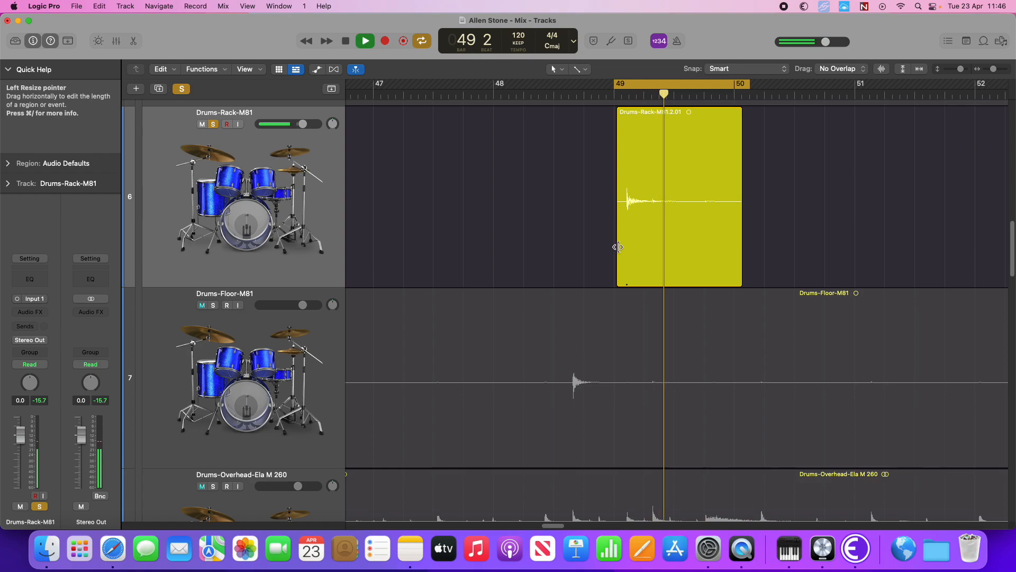
key(space)
- Trim the bar 49 tom region tightly around its hit, add a very short fade-in and a curved fade-out, and audition it
drag(618, 269, 628, 203)
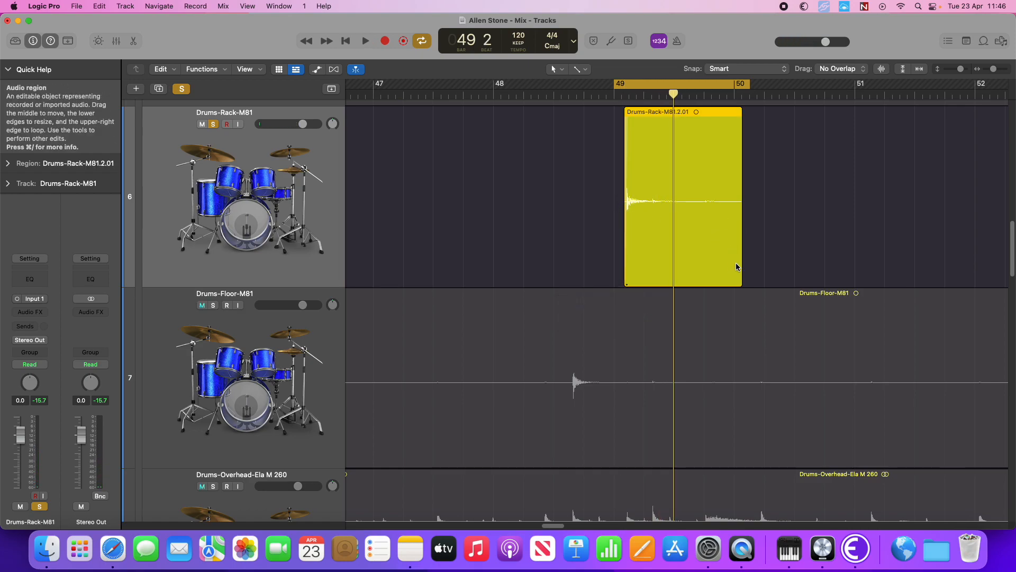
drag(737, 267, 652, 278)
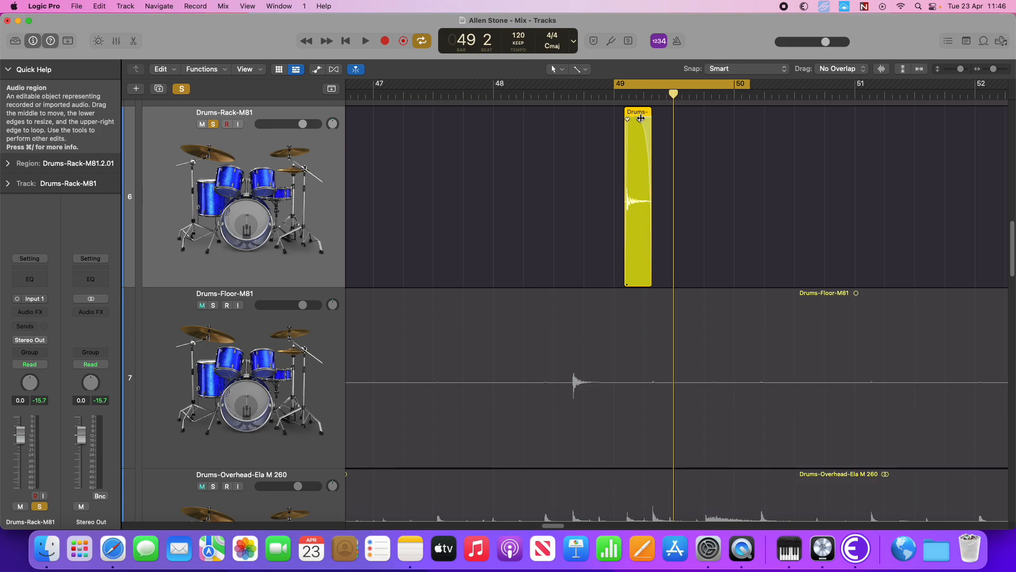
key(space)
key(space)
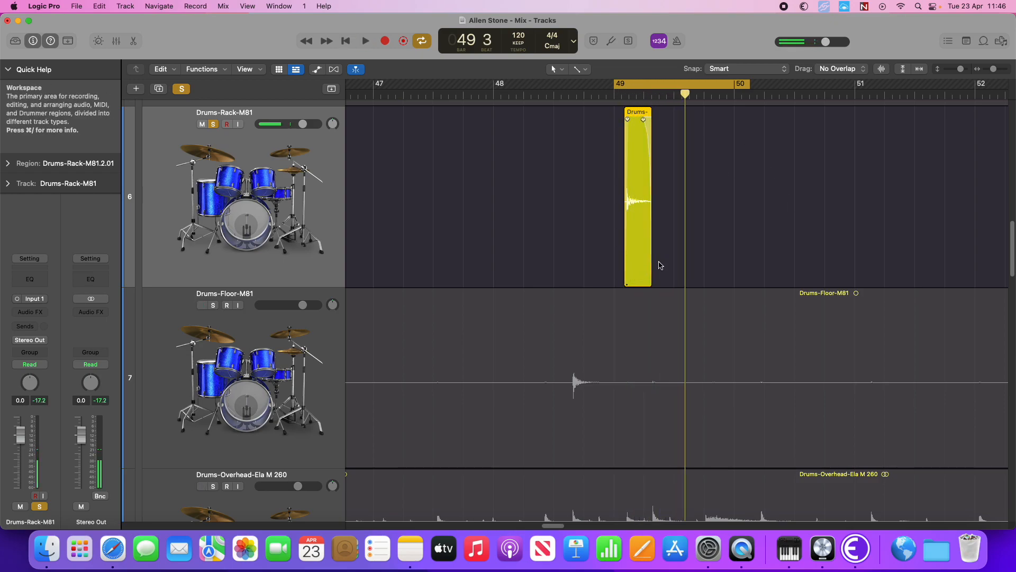
- Try a later end for the bar 49 tom region with a much longer fade-out, and audition it
drag(652, 282, 667, 281)
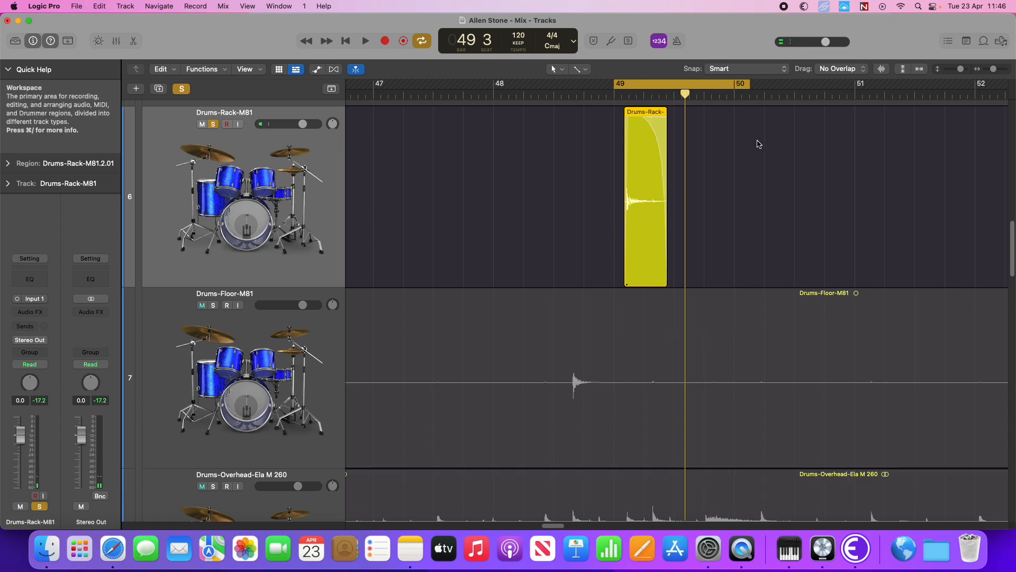
drag(677, 164, 630, 186)
key(space)
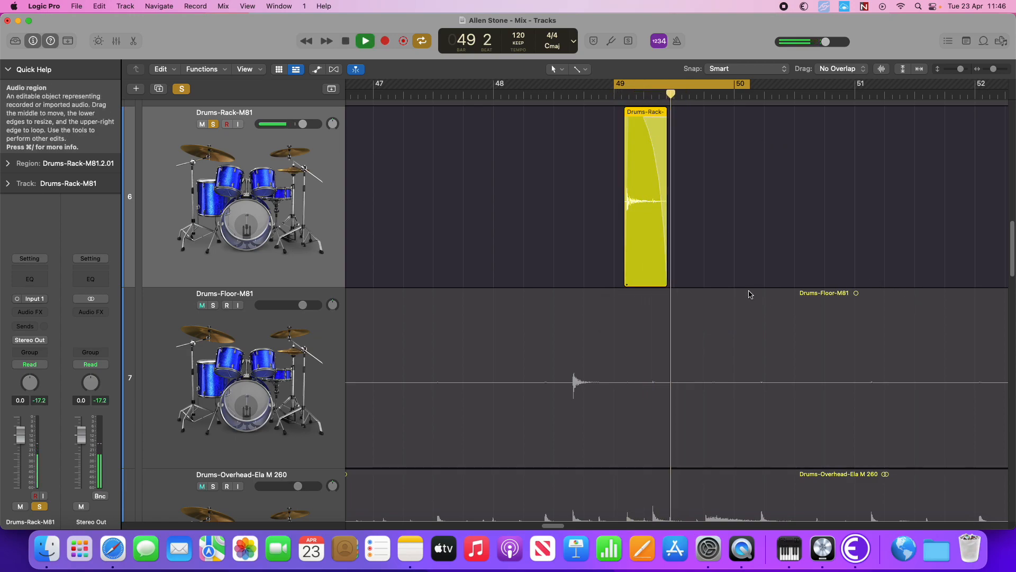
key(space)
- Pull the bar 49 tom region's end back in, shorten its fade-out to the last part of the region, and audition it
drag(667, 280, 652, 280)
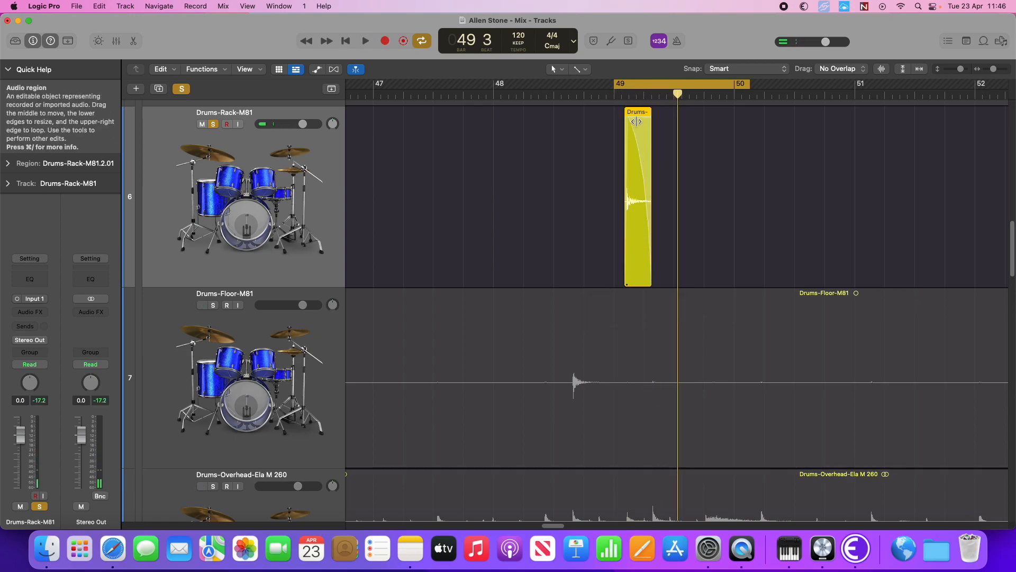
key(space)
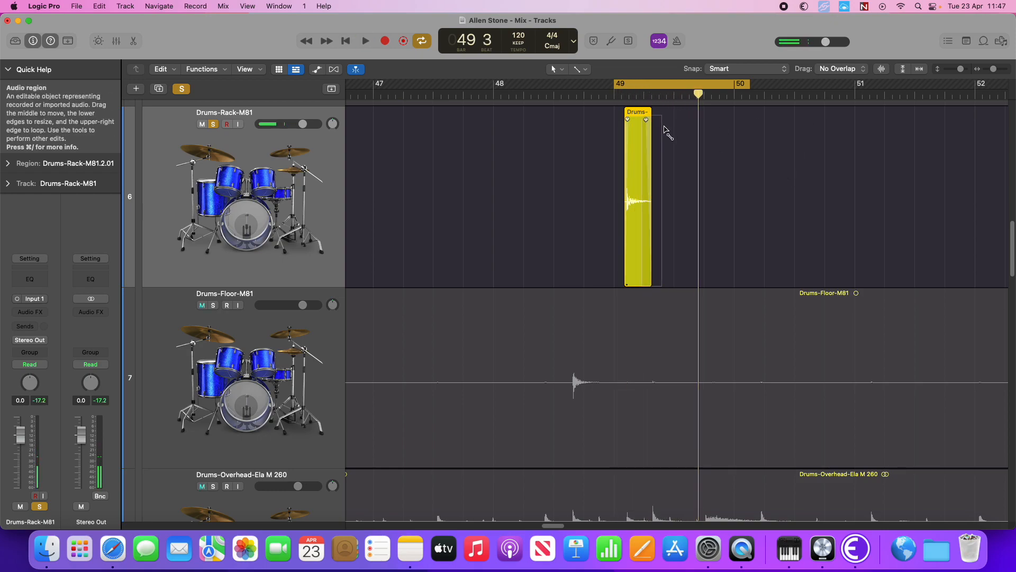
key(space)
- Locate the separated rack tom region at bar 75 and play it back
drag(991, 72, 958, 73)
scroll(884, 159, right, 5)
scroll(878, 180, right, 6)
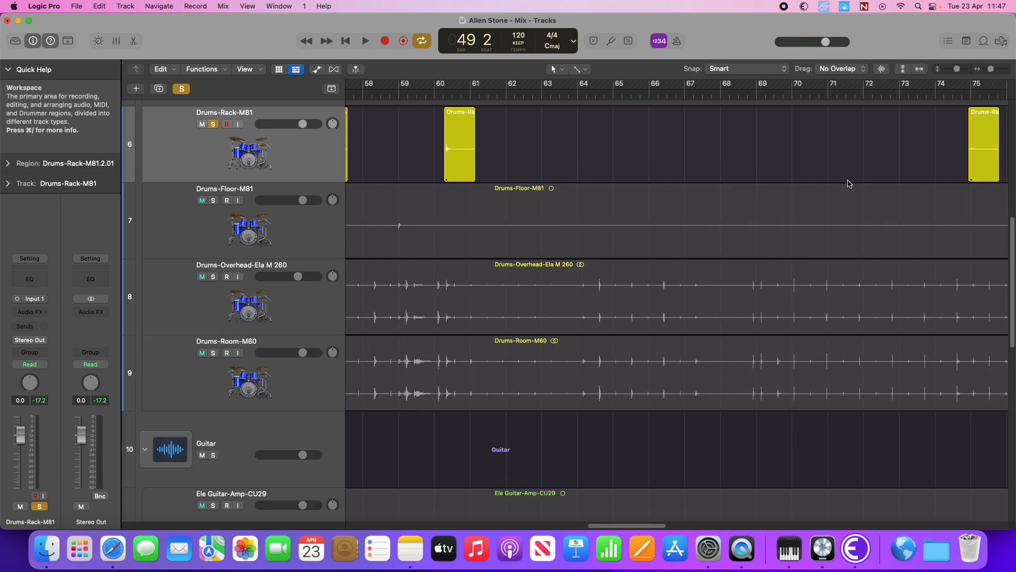
double_click(759, 94)
key(space)
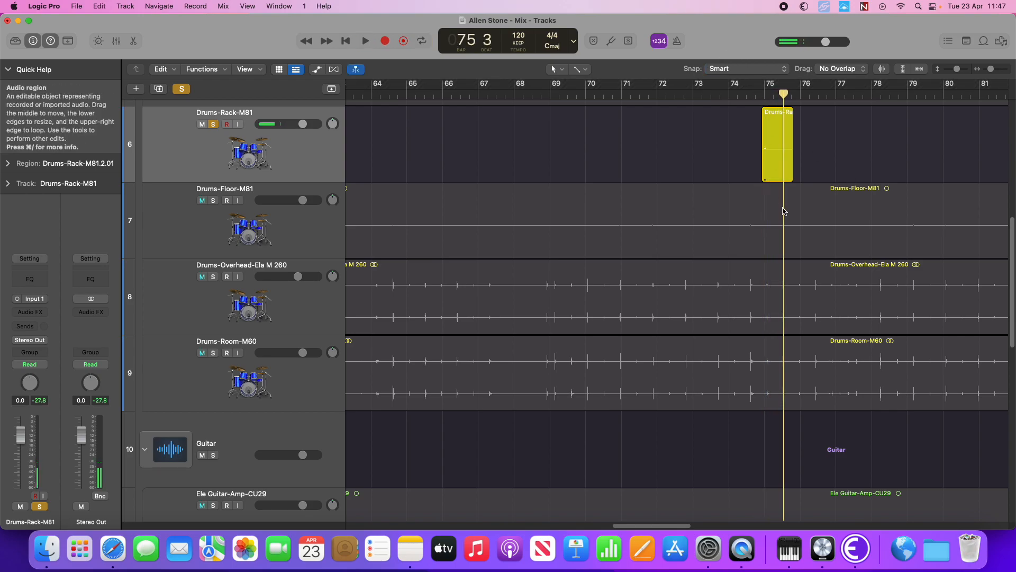
- Select the Drums-Floor-M81 region and examine its waveform around bar 75
drag(957, 69, 964, 69)
scroll(701, 329, down, 5)
click(777, 320)
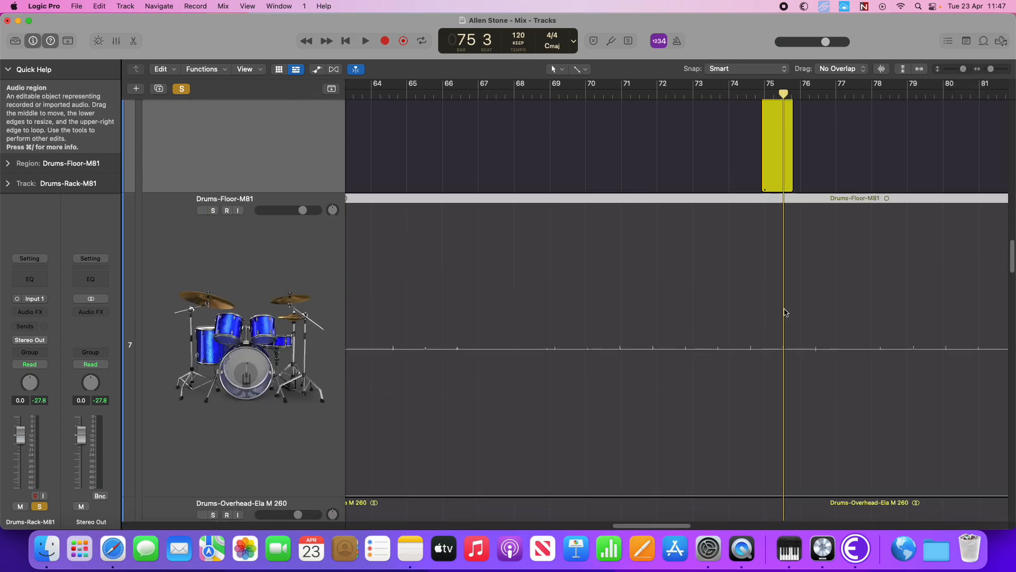
scroll(817, 301, up, 8)
- Unsolo the Drums-Rack-M81 track, solo Vocals-Lead-U47, and enlarge its waveform for inspection
drag(964, 69, 984, 73)
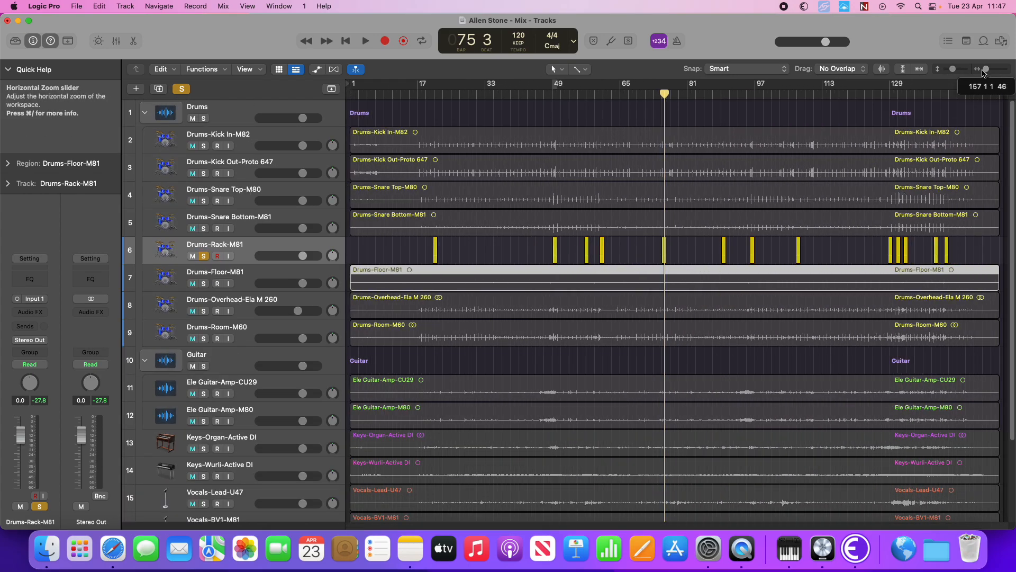
click(203, 255)
scroll(509, 269, down, 5)
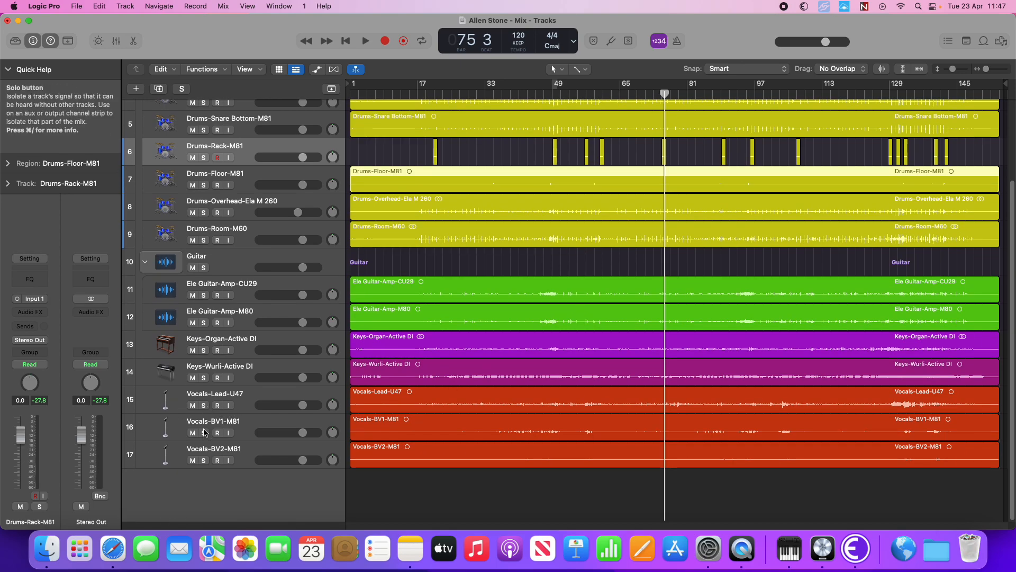
click(205, 405)
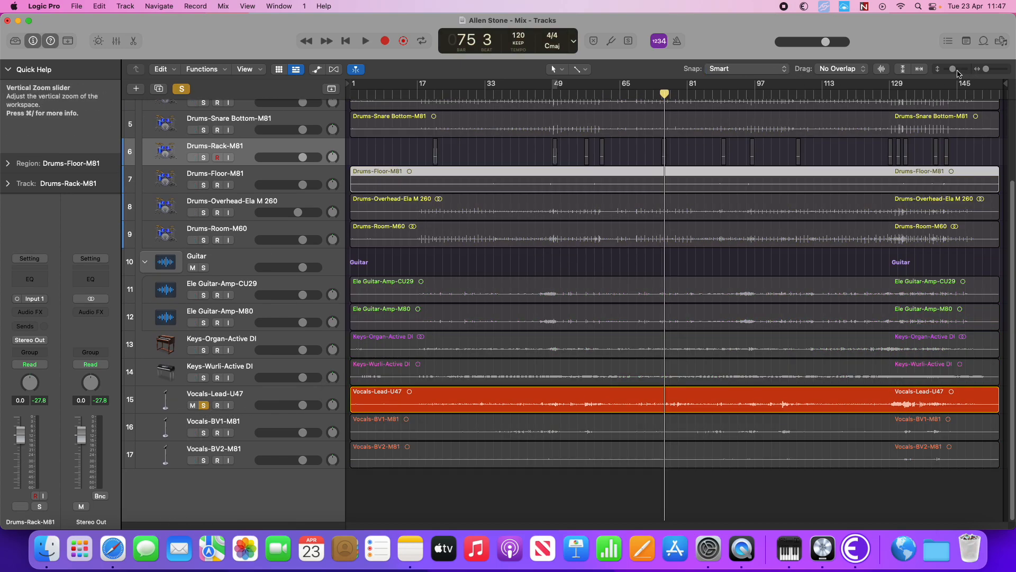
click(960, 73)
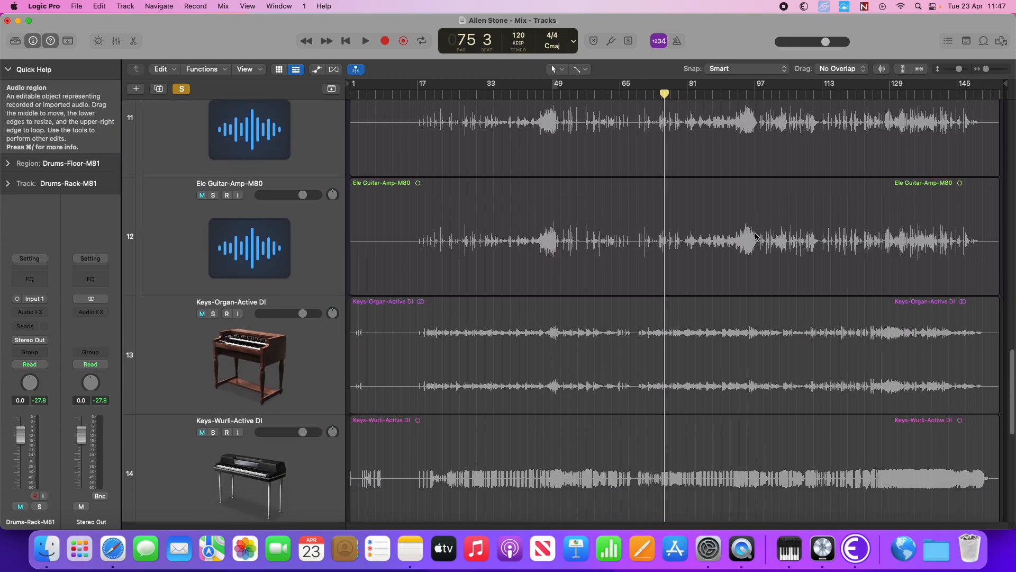
scroll(755, 237, down, 8)
scroll(756, 228, up, 5)
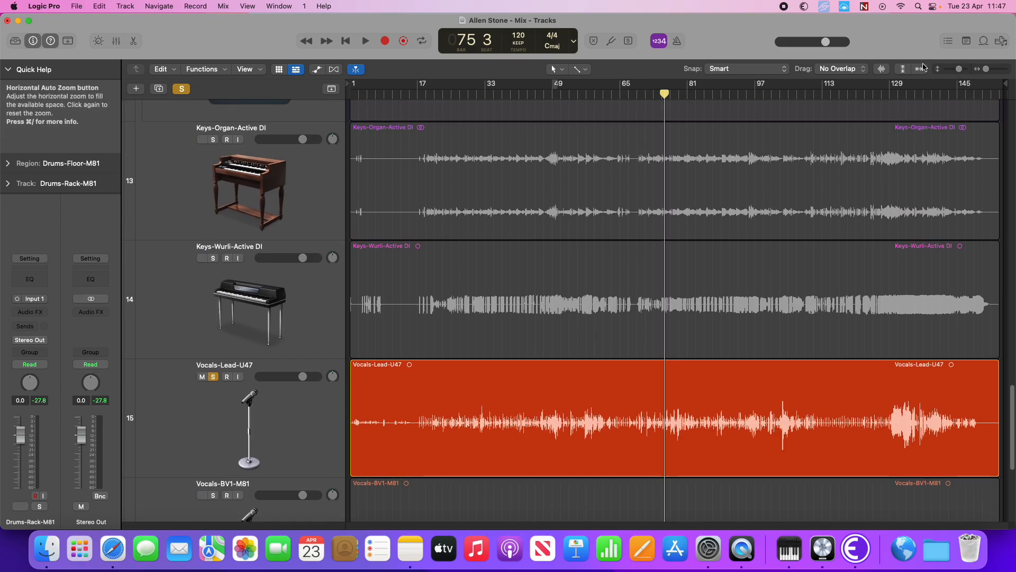
- Play back the soloed Vocals-Lead-U47 track from 48 3
drag(986, 69, 989, 69)
scroll(470, 343, left, 8)
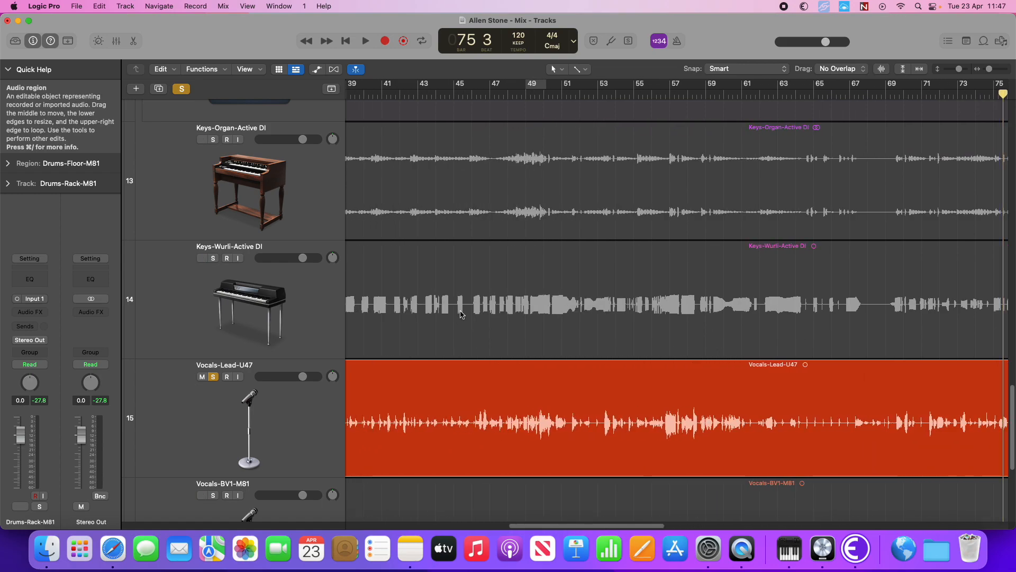
click(511, 96)
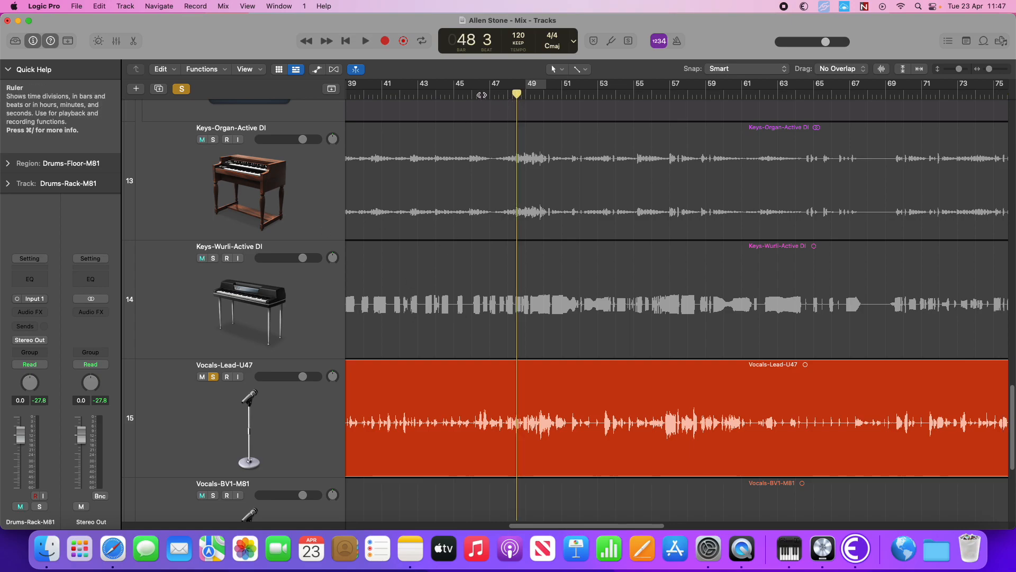
click(959, 70)
scroll(851, 166, right, 5)
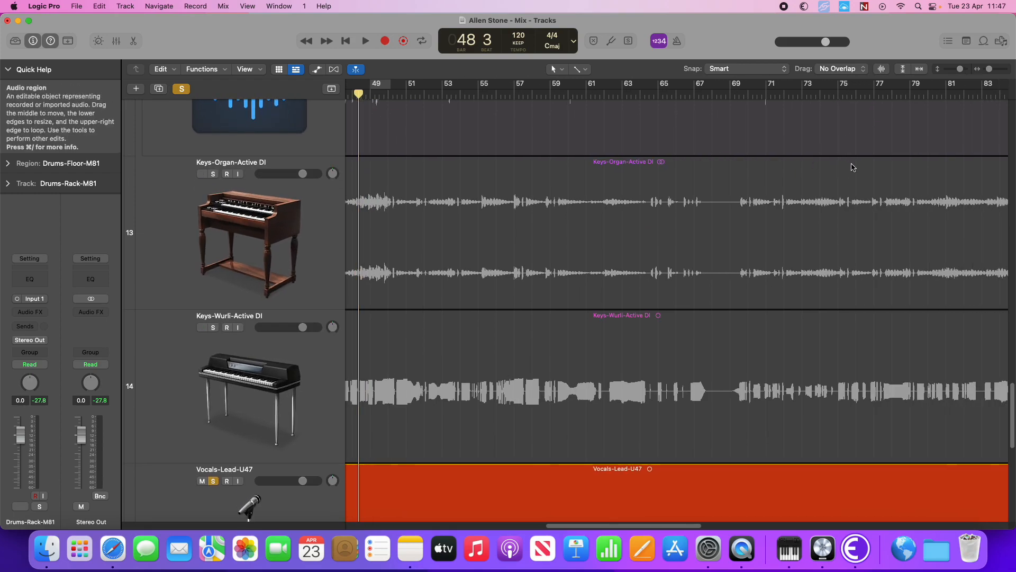
scroll(836, 154, left, 2)
scroll(810, 135, down, 3)
scroll(810, 136, down, 5)
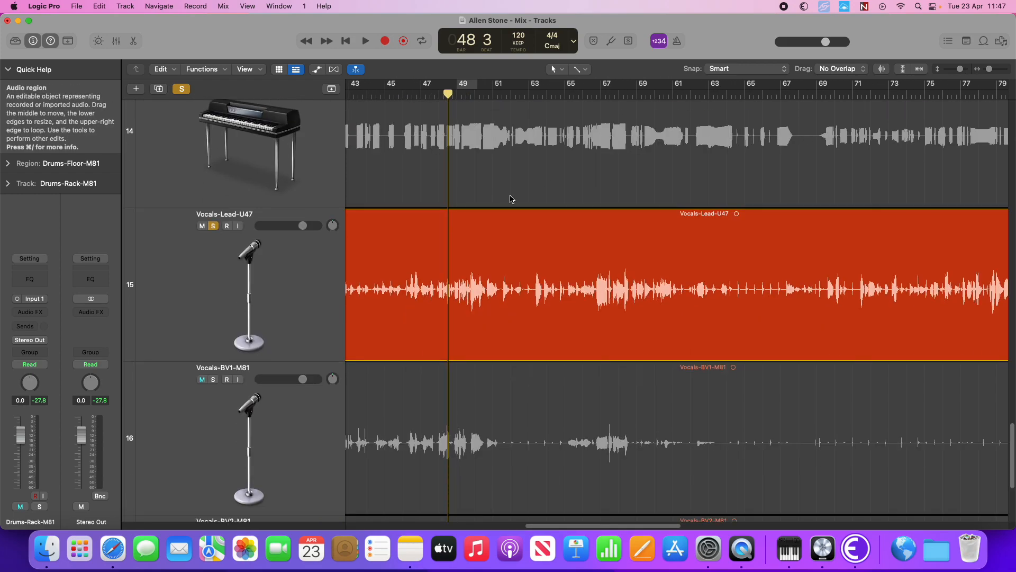
key(space)
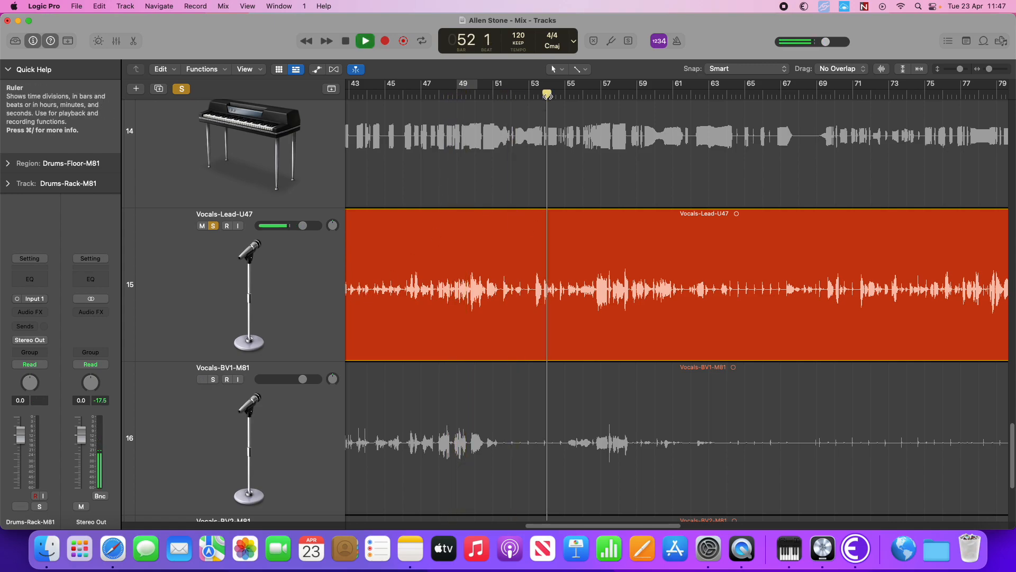
- Audition the soloed Vocals-Lead-U47 track at several points between bars 39 and 99
scroll(423, 177, left, 4)
scroll(425, 177, left, 1)
click(489, 95)
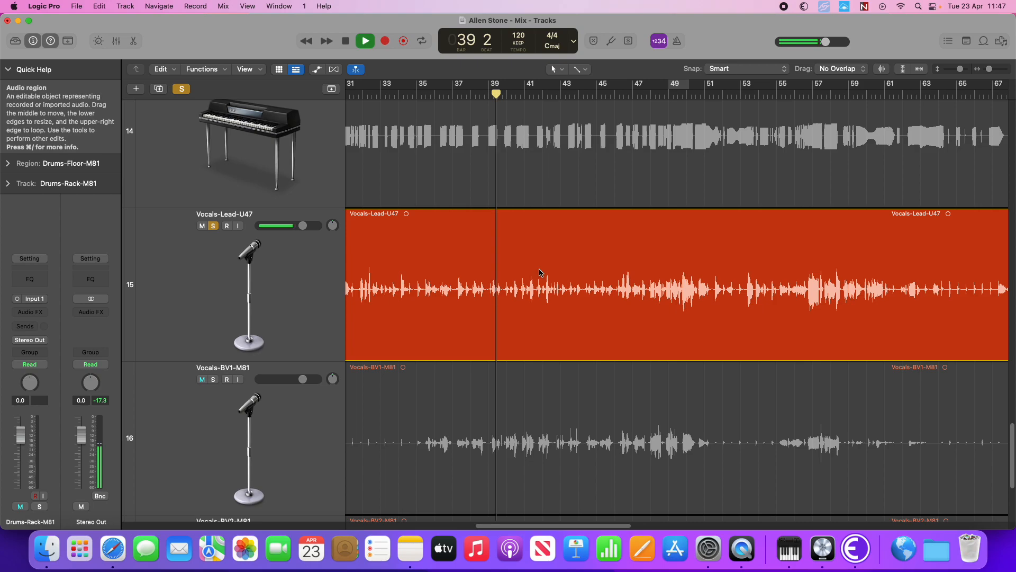
scroll(588, 223, right, 10)
click(608, 95)
click(661, 95)
scroll(719, 130, right, 3)
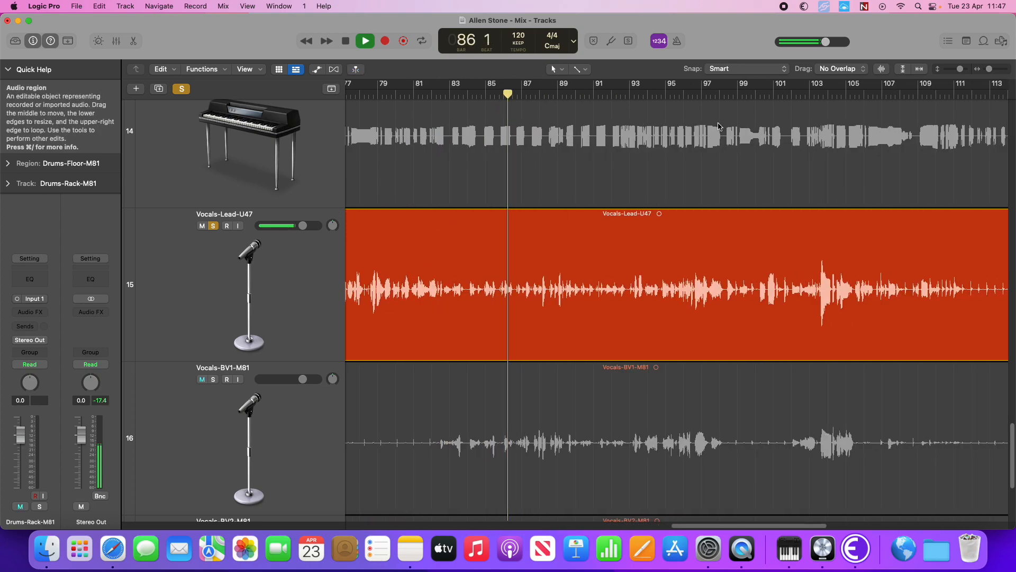
click(709, 94)
click(748, 96)
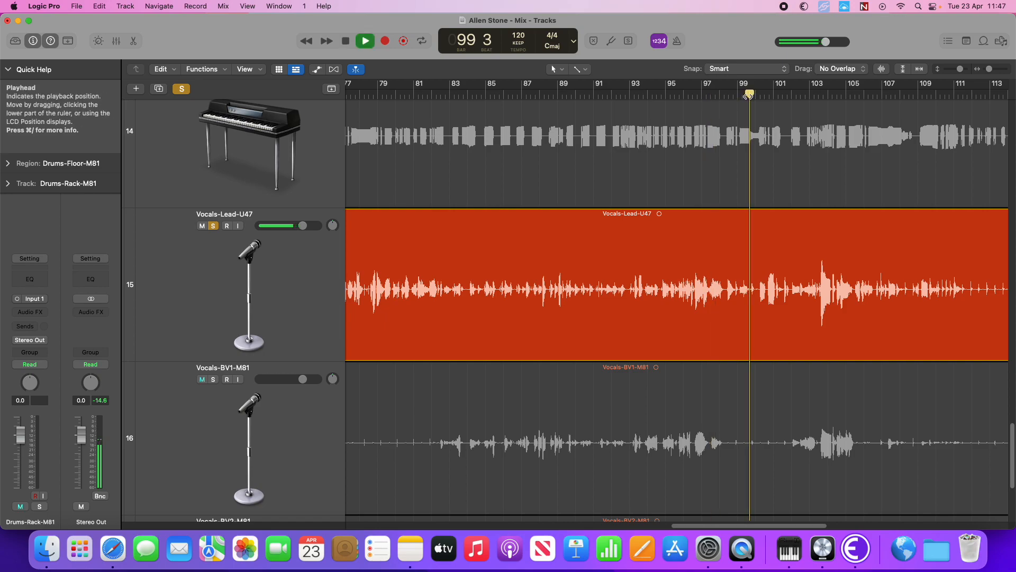
key(space)
- Locate the end of the lead vocal phrase around bars 108 to 111 and play it back
scroll(838, 200, right, 10)
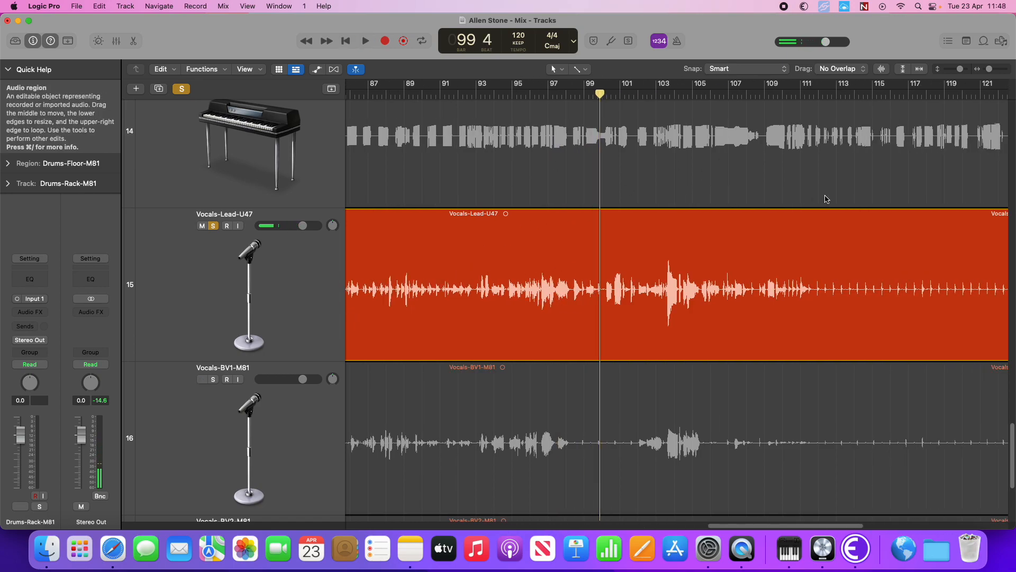
key(super+Left)
key(super+Left)
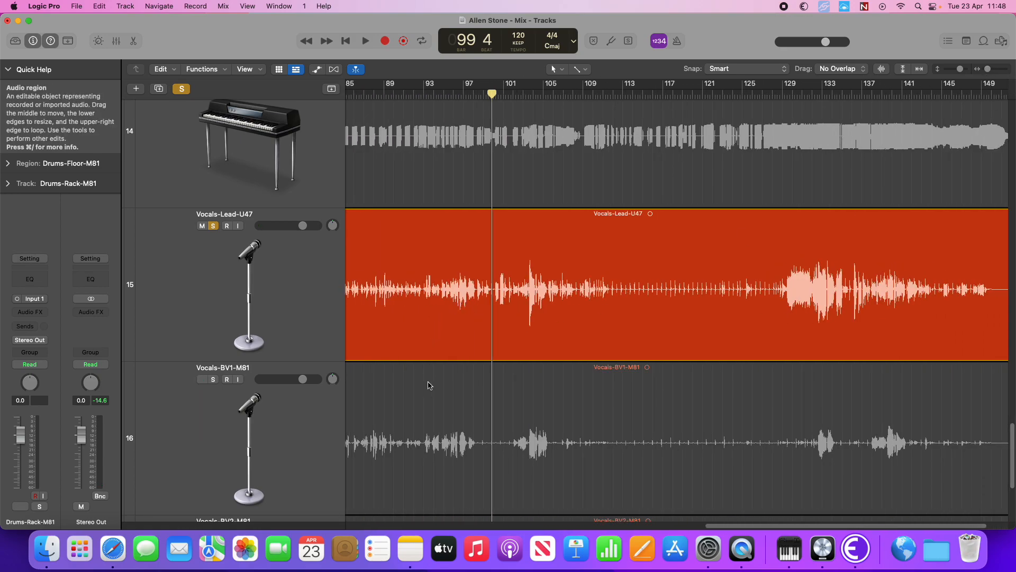
drag(632, 94, 597, 130)
drag(988, 71, 991, 71)
drag(570, 92, 534, 93)
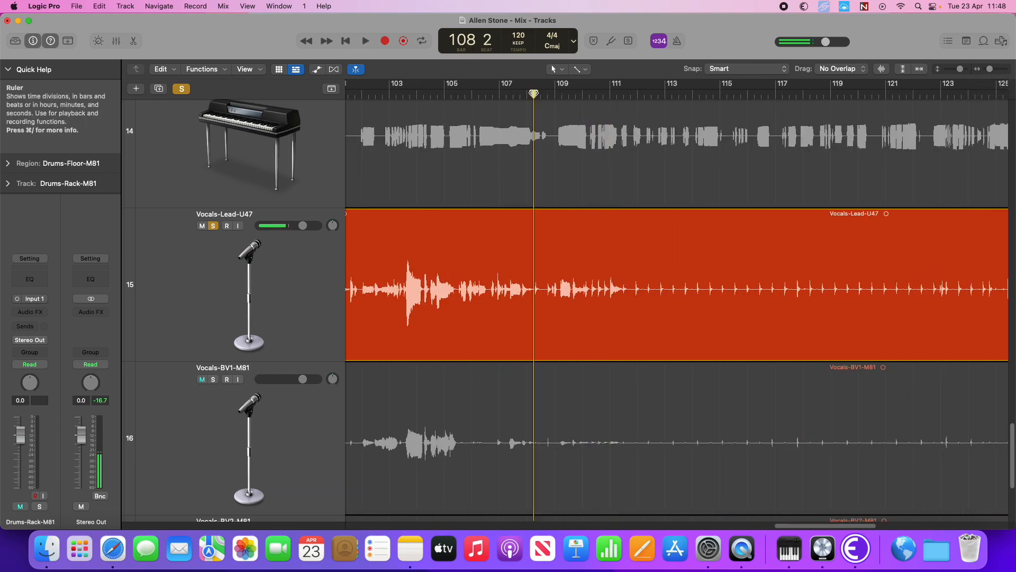
key(space)
drag(990, 69, 965, 70)
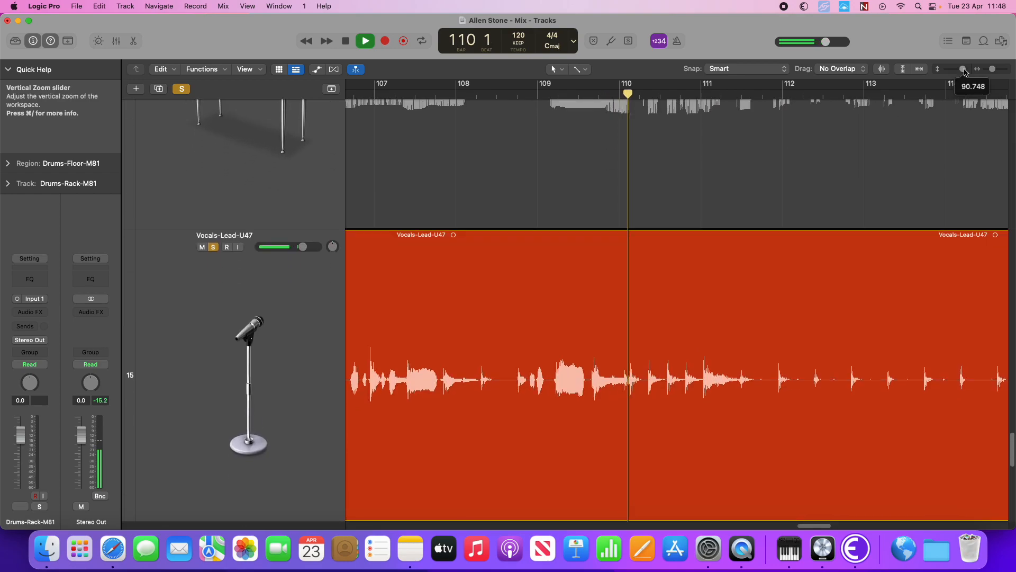
scroll(874, 182, down, 5)
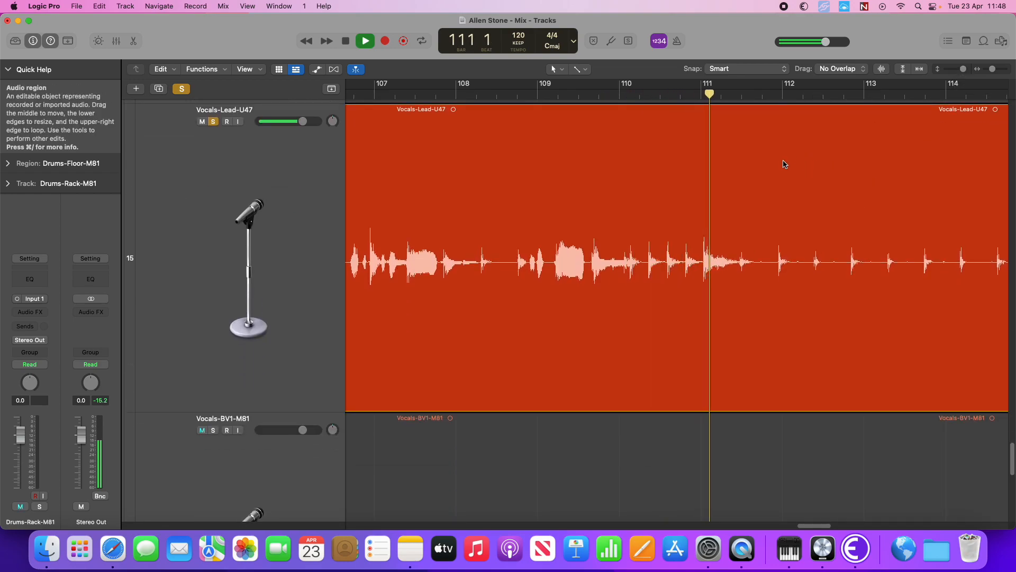
- Split the lead vocal region at 110 2 and trim the start of the following region to about bar 113
key(space)
drag(726, 93, 644, 93)
click(668, 177)
key(super+t)
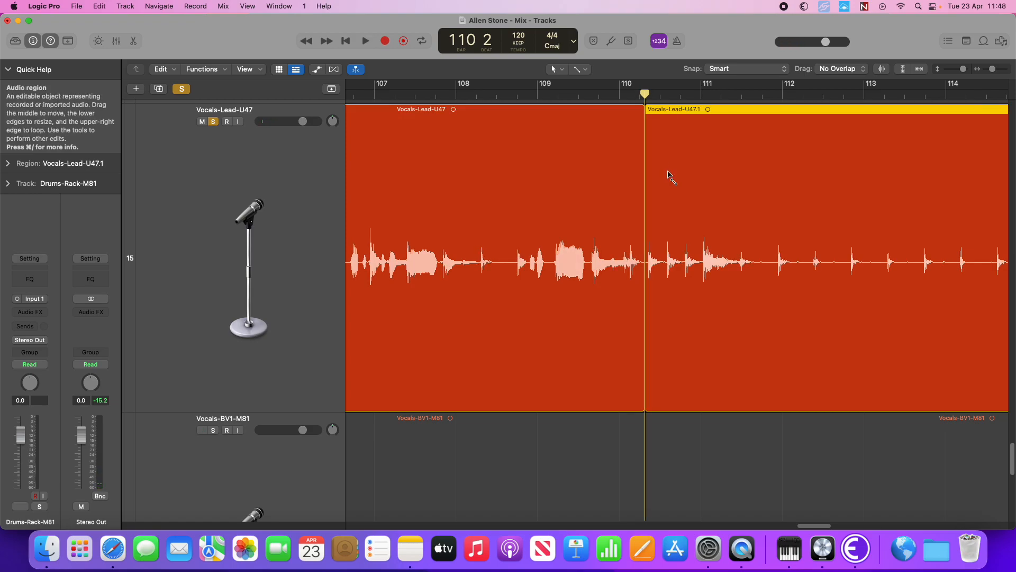
drag(648, 404, 870, 408)
- Add a short fade-out to the end of the first lead vocal region and play back from the cut
click(641, 273)
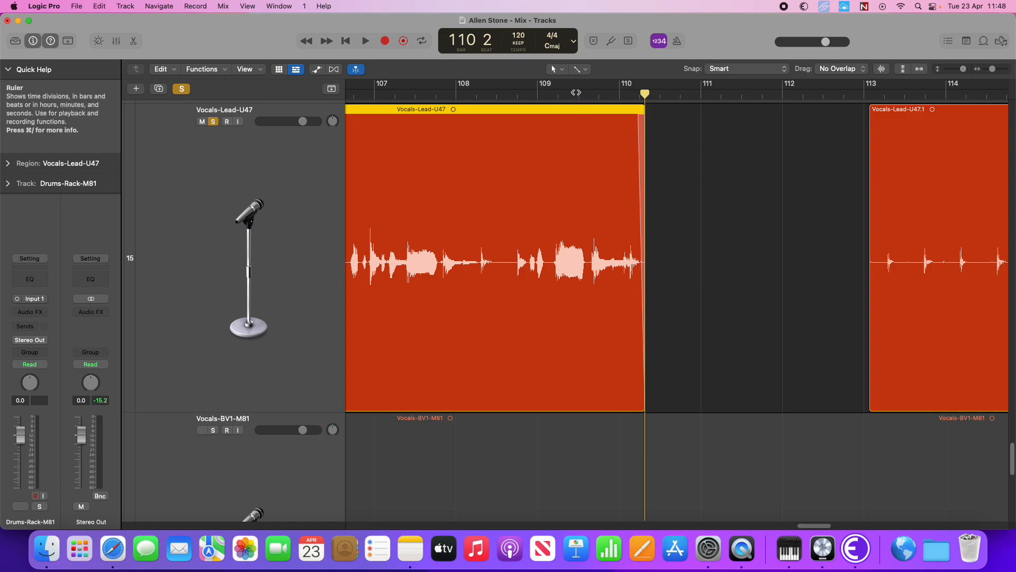
key(space)
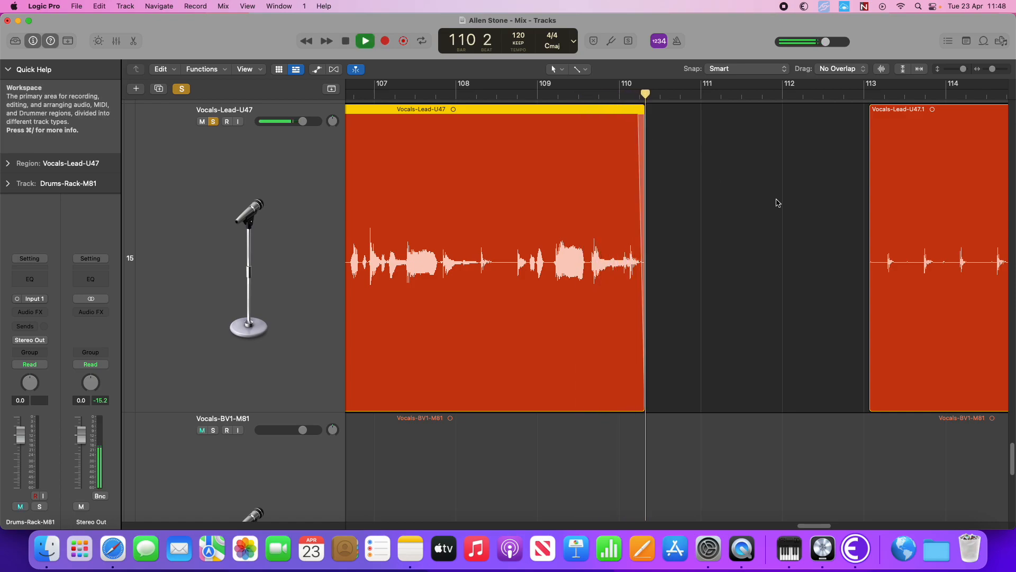
- Audition the remaining lead vocal spill from bar 125 up to the vocal's re-entry around bar 129
scroll(777, 206, right, 5)
drag(993, 69, 991, 69)
click(787, 92)
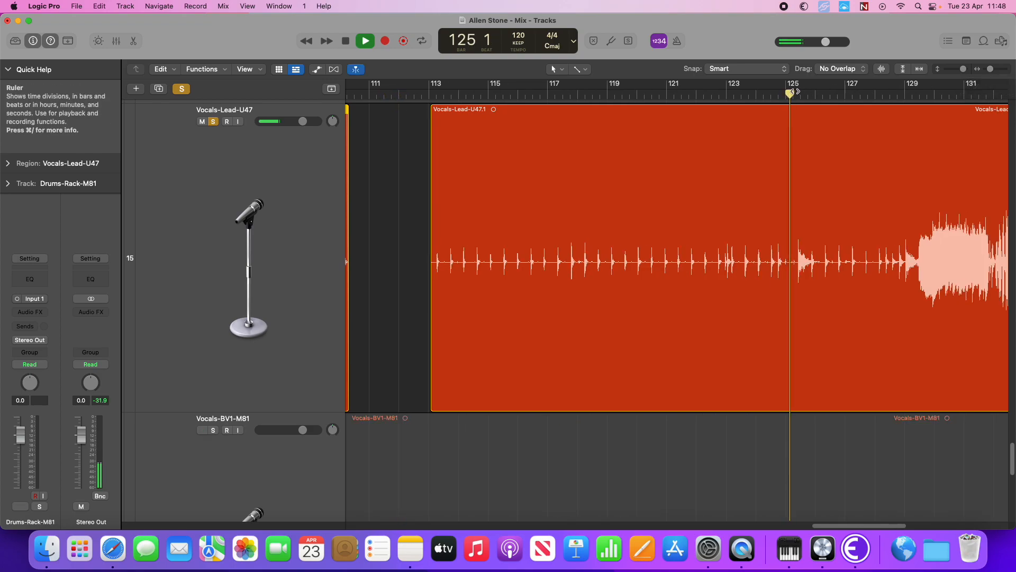
drag(799, 93, 907, 94)
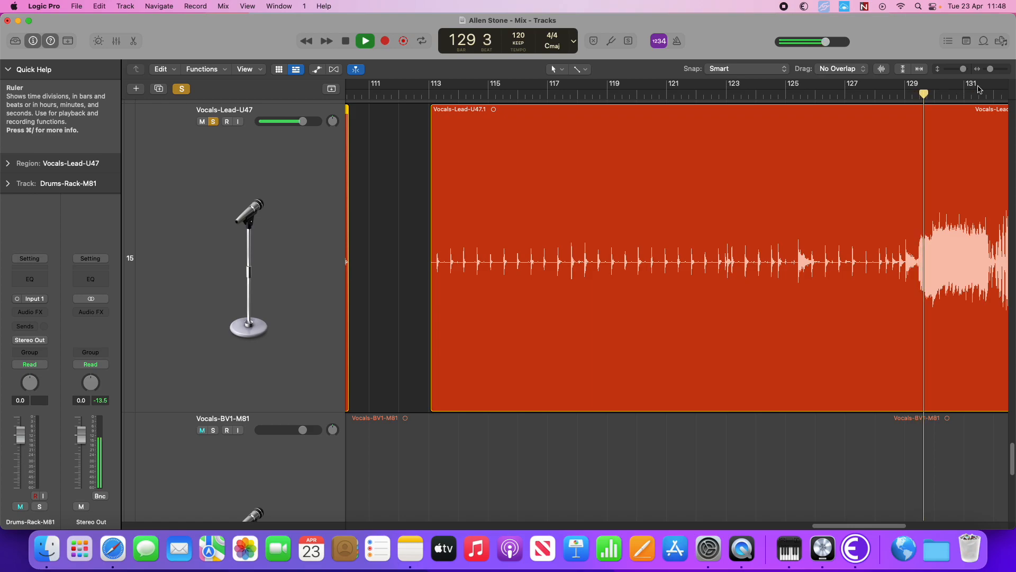
- Split the Vocals-Lead-U47.1 region at 129 2, just before the vocal re-enters, and delete the spill-only part before it
key(space)
drag(990, 71, 992, 71)
drag(578, 378, 829, 333)
scroll(829, 333, right, 10)
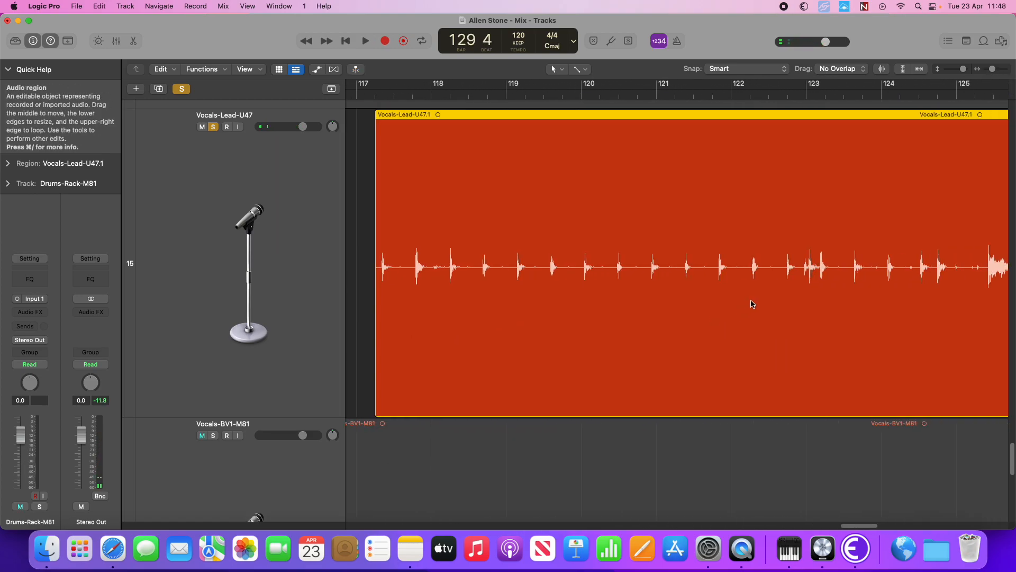
scroll(752, 305, right, 10)
drag(712, 94, 696, 99)
key(super+t)
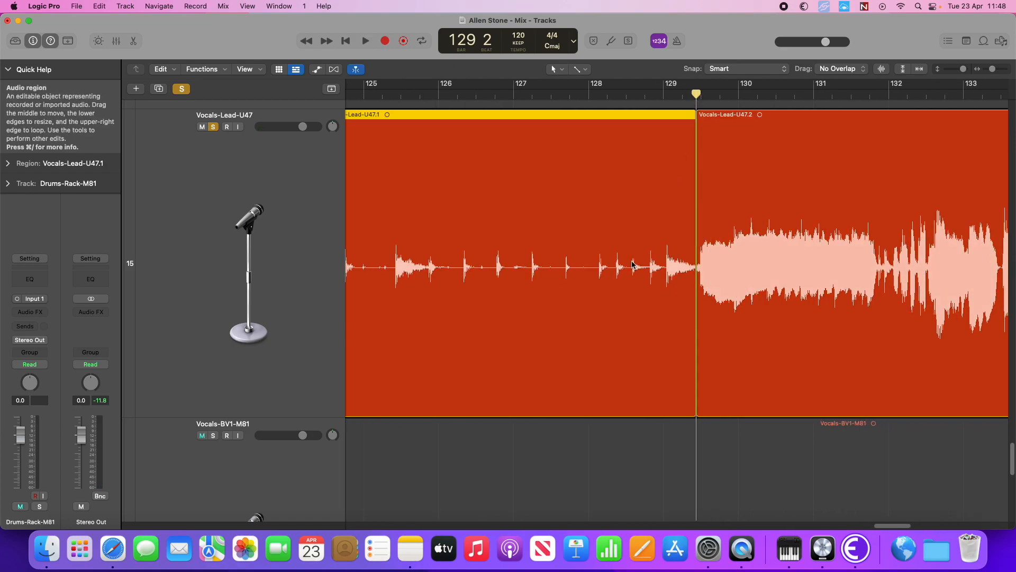
key(BackSpace)
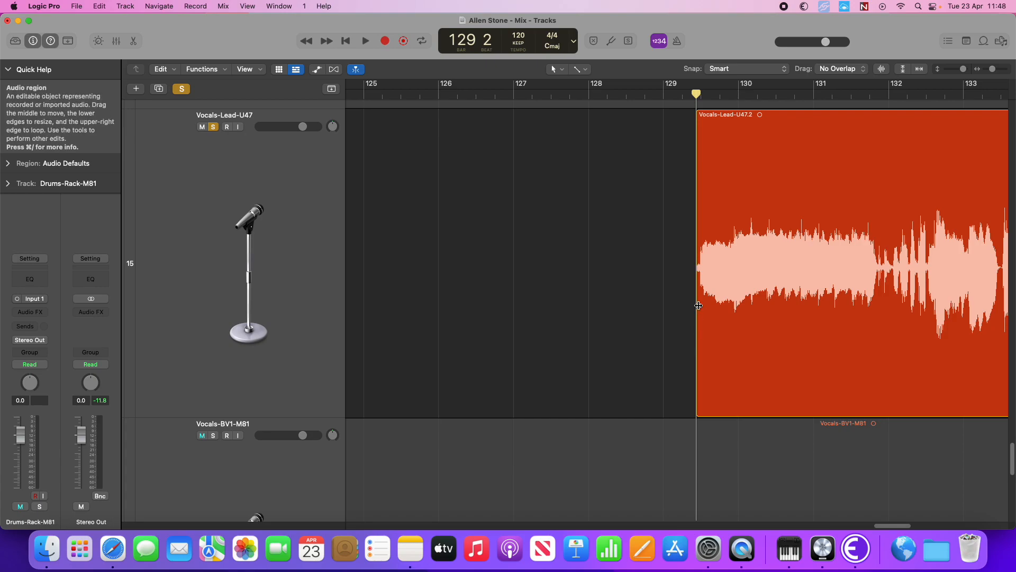
- Add a short fade-in to Vocals-Lead-U47.2, trim its start to just before 129 3, and play it back
drag(704, 292, 697, 292)
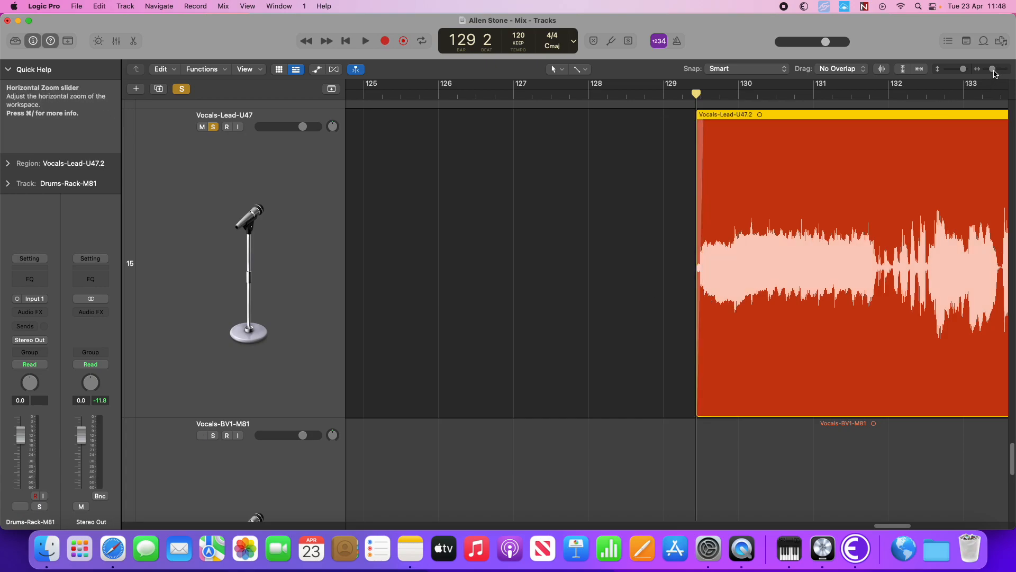
drag(993, 69, 1000, 74)
drag(699, 403, 746, 402)
drag(822, 122, 759, 141)
key(space)
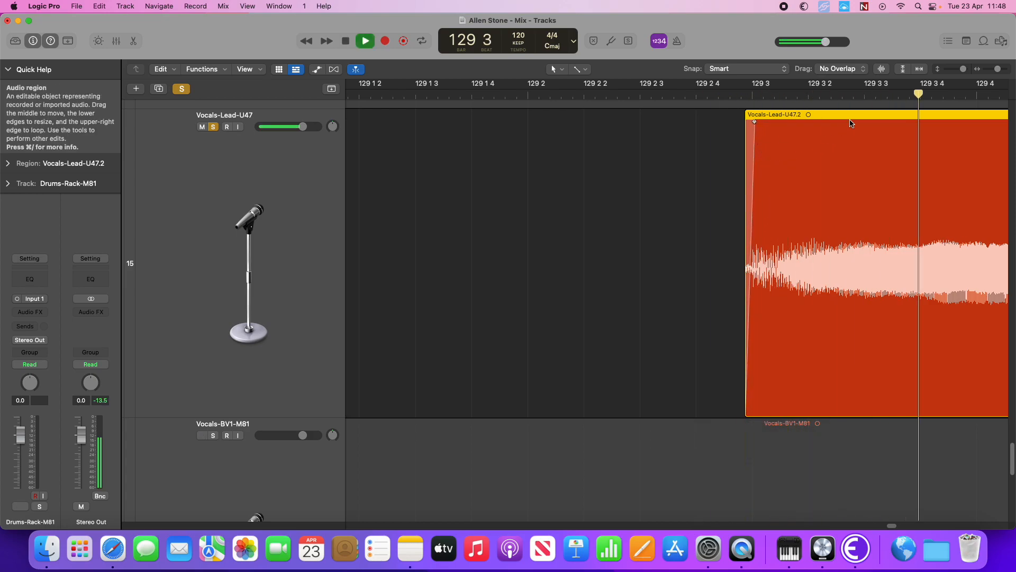
key(space)
- Extend the start of Vocals-Lead-U47.2 slightly earlier and check the vocal entry by playback
drag(999, 72, 995, 71)
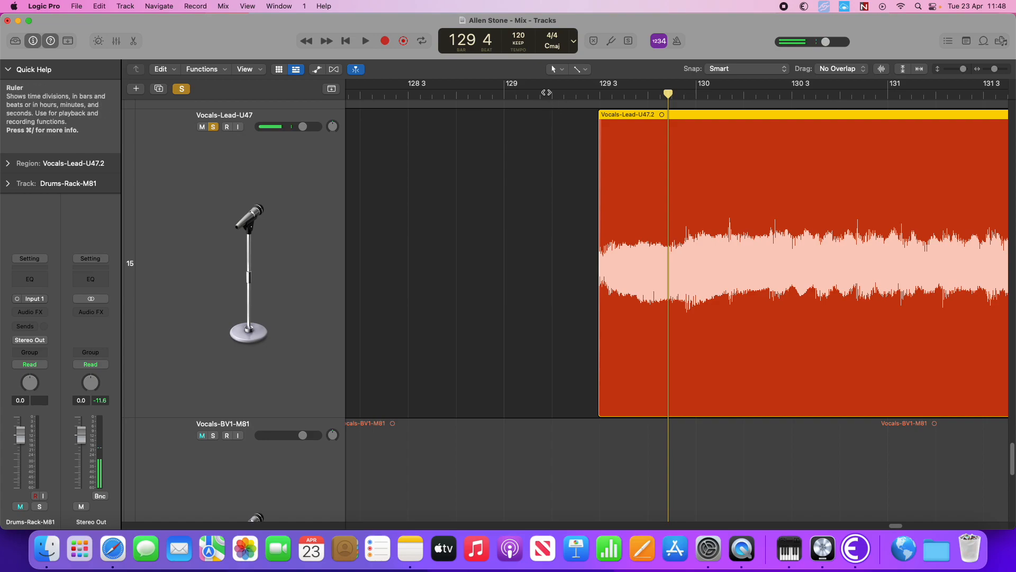
key(space)
key(space)
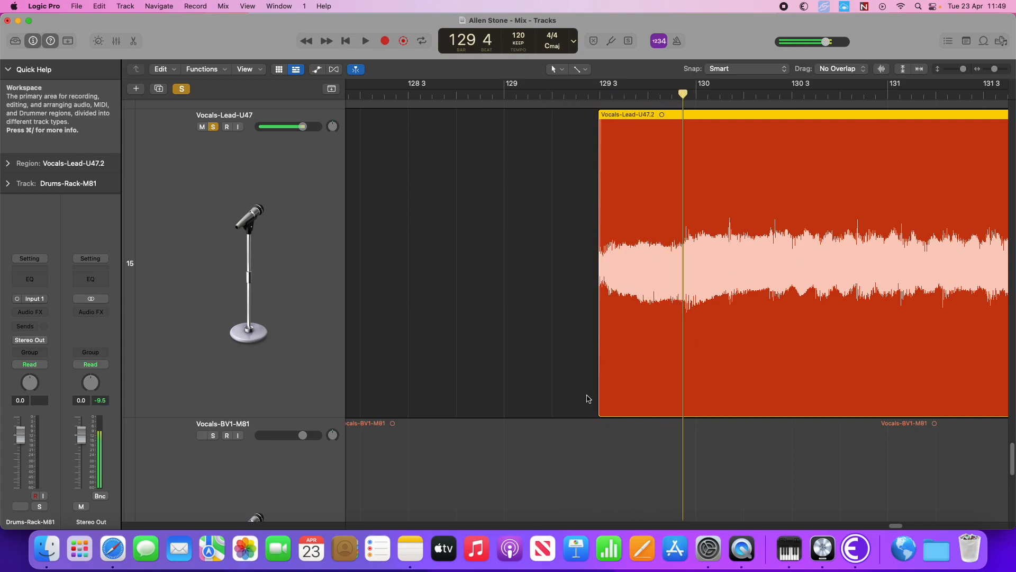
drag(598, 407, 593, 406)
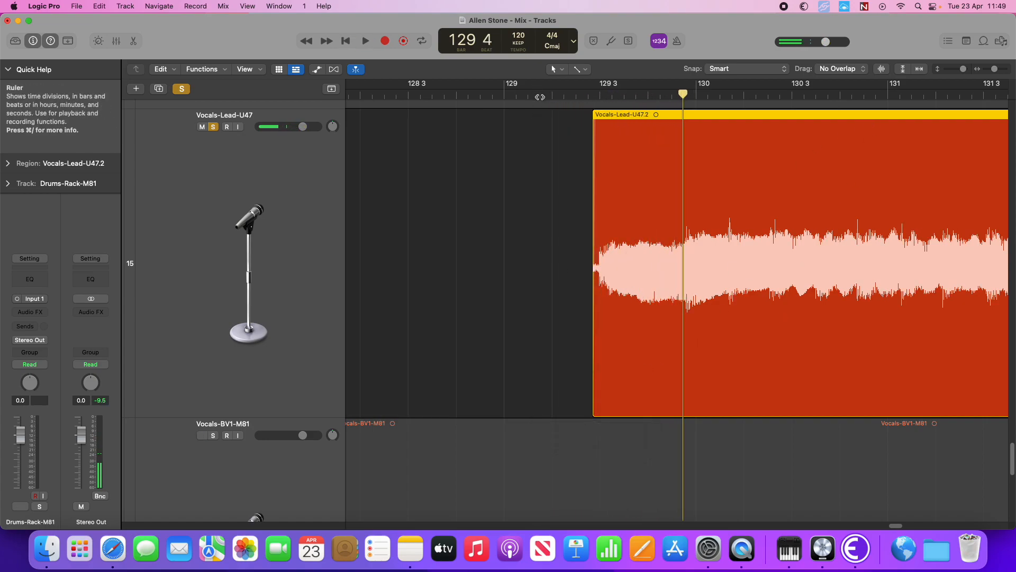
key(space)
key(space)
- Show the whole arrangement and unsolo the Vocals-Lead-U47 track
drag(995, 70, 955, 70)
scroll(519, 339, left, 5)
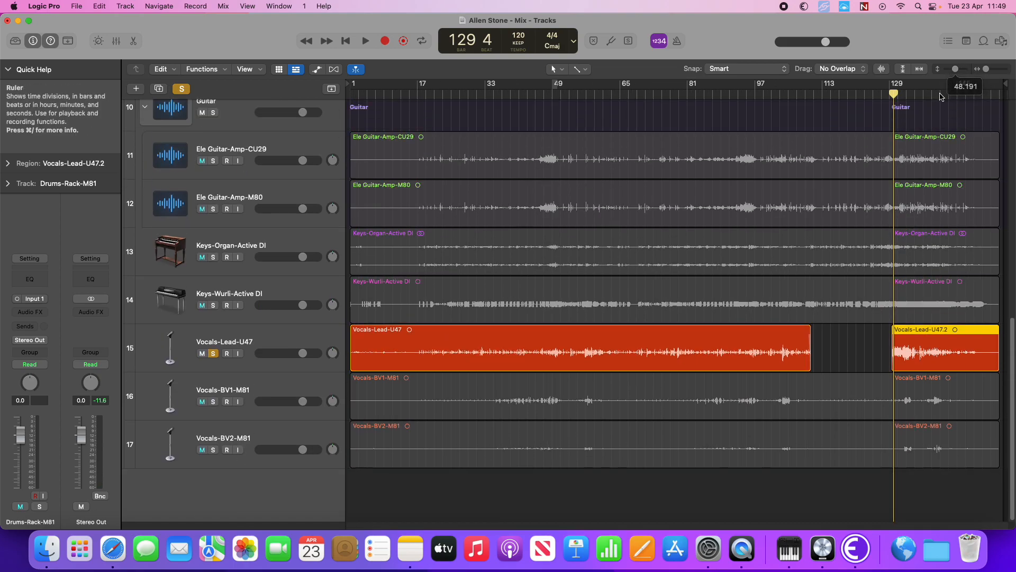
click(213, 354)
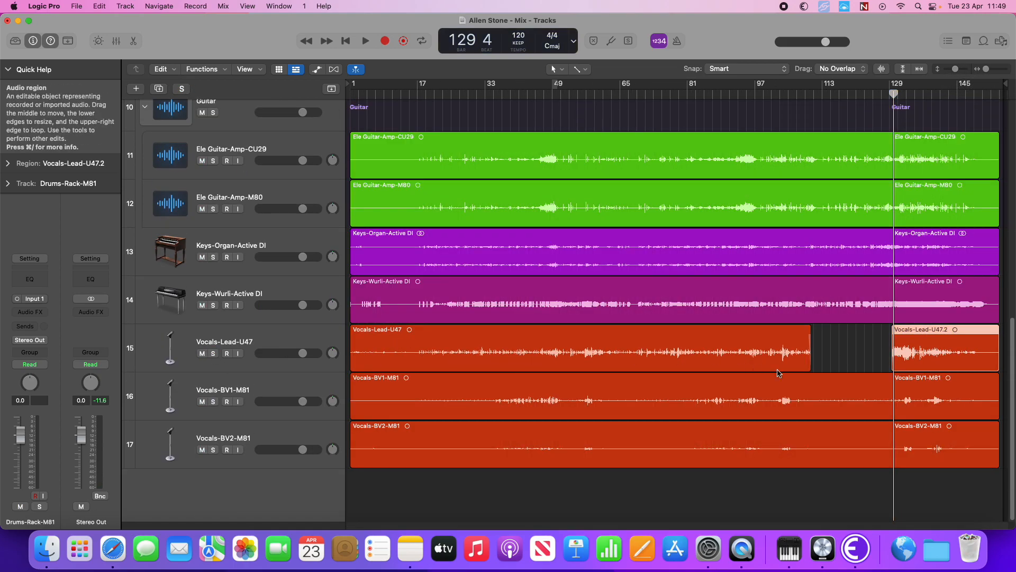
- Review the drum, guitar, keys and vocal tracks, selecting all the separated Drums-Rack-M81 regions for inspection
scroll(539, 313, up, 10)
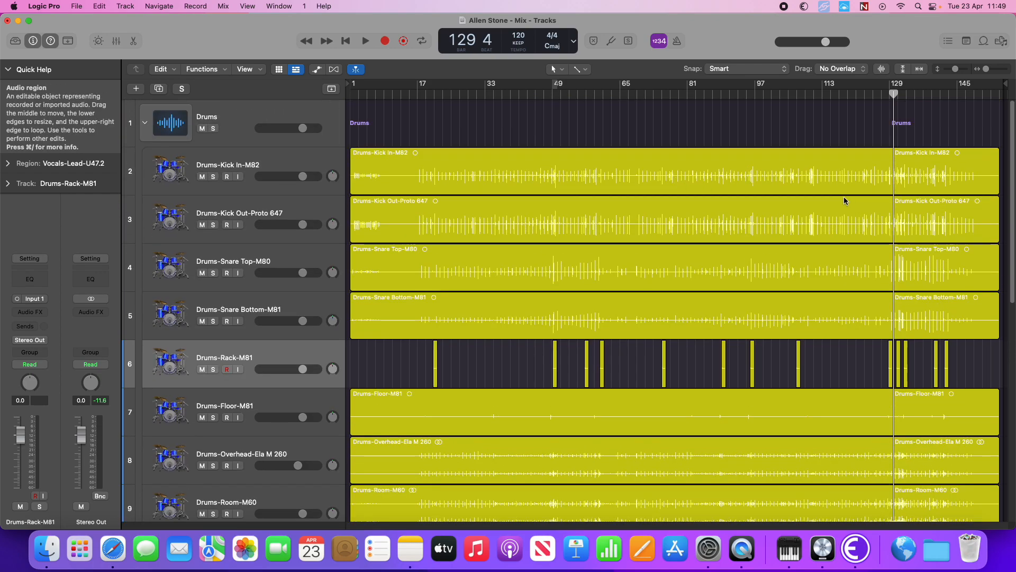
drag(477, 135, 511, 241)
drag(407, 370, 987, 354)
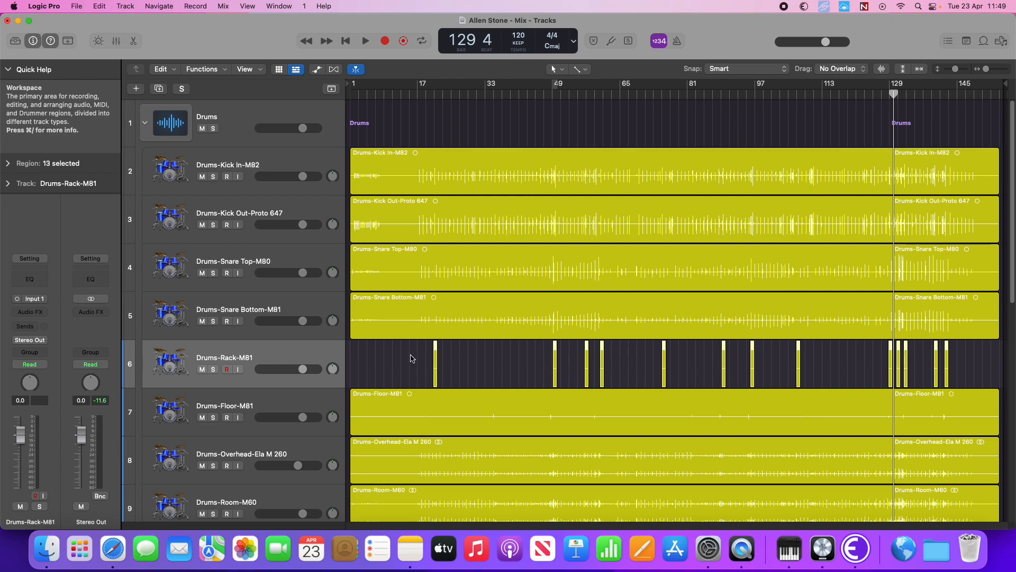
scroll(550, 359, down, 10)
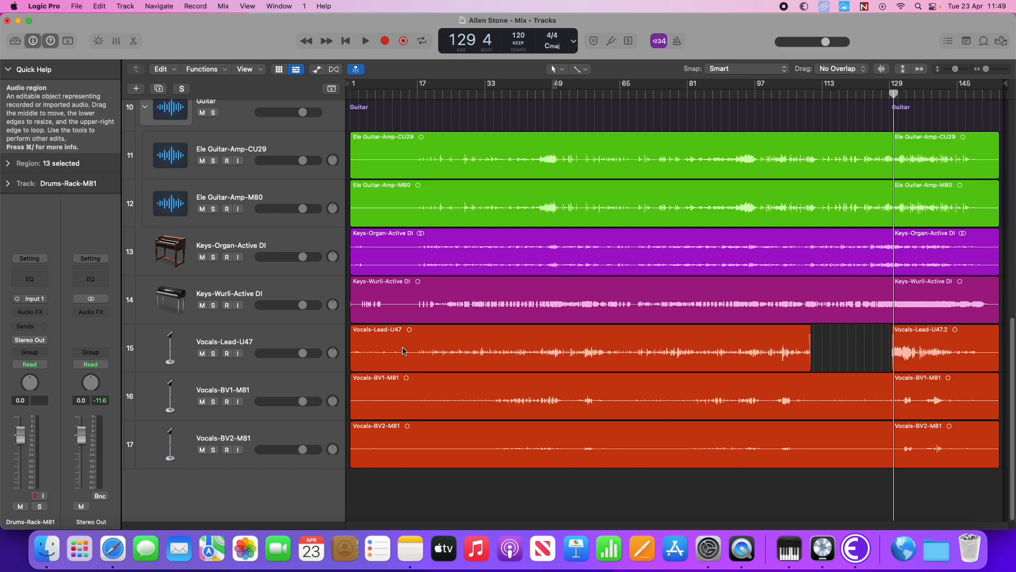
scroll(556, 386, up, 10)
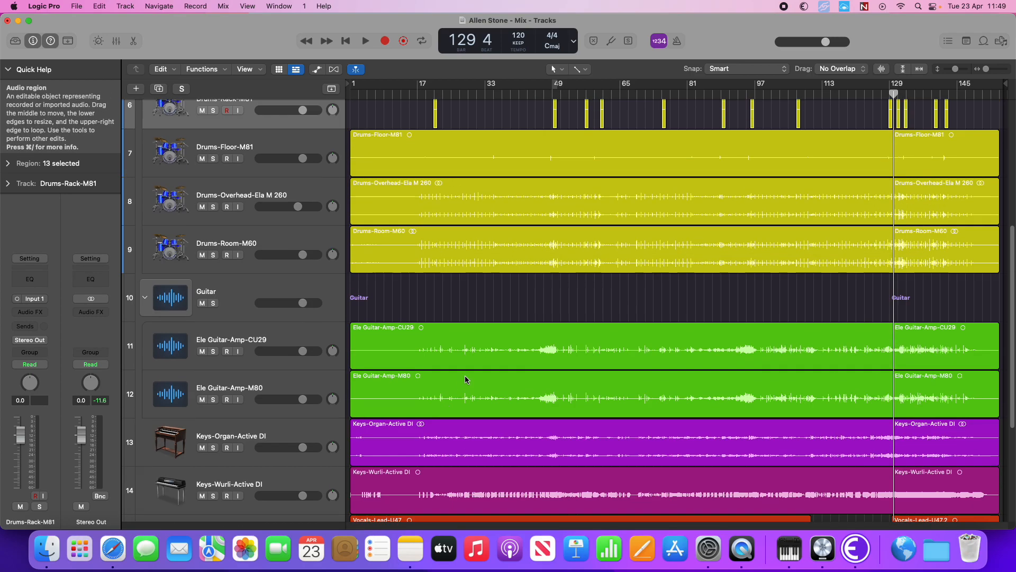
click(583, 129)
- Preview Remove Silence on the Drums-Kick In-M82 region and close it without applying
click(598, 180)
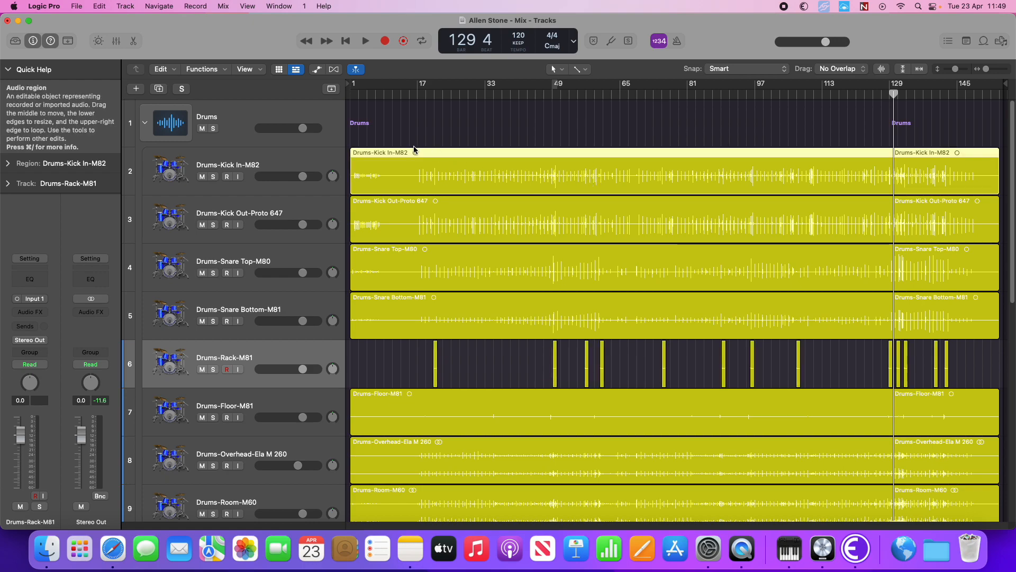
click(417, 168)
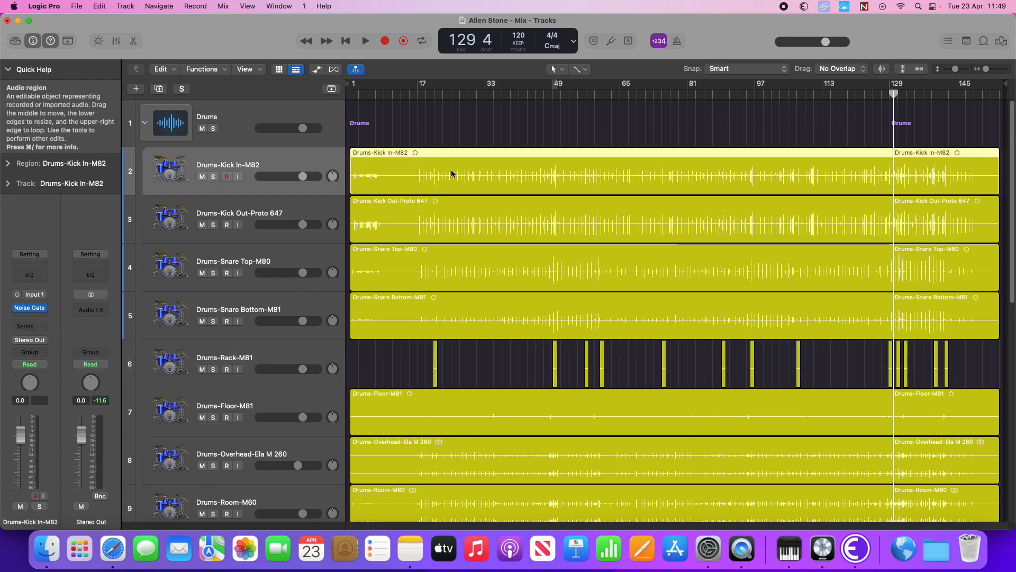
key(ctrl+x)
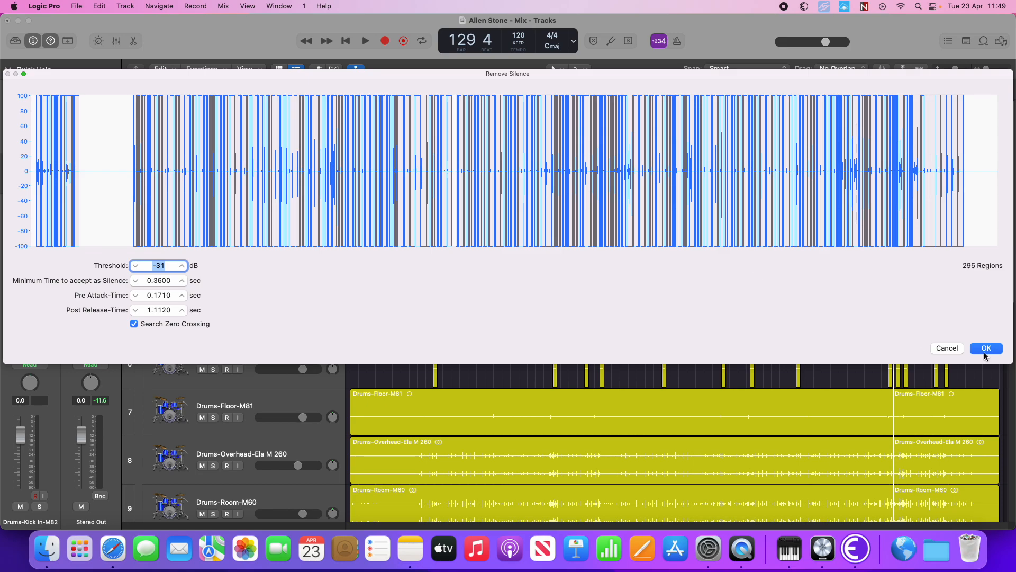
click(947, 349)
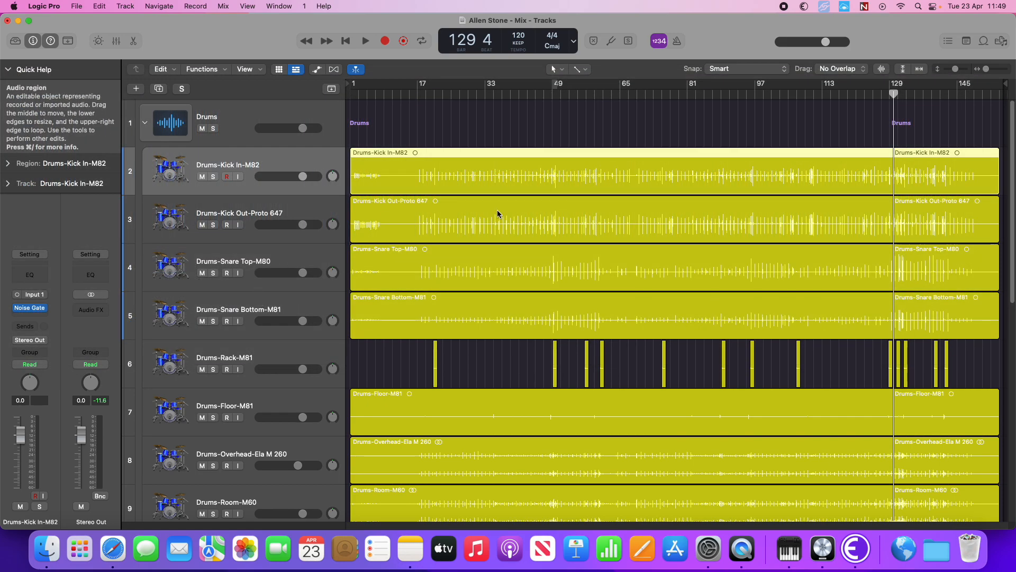
- Deselect all regions and play back the full mix
click(517, 131)
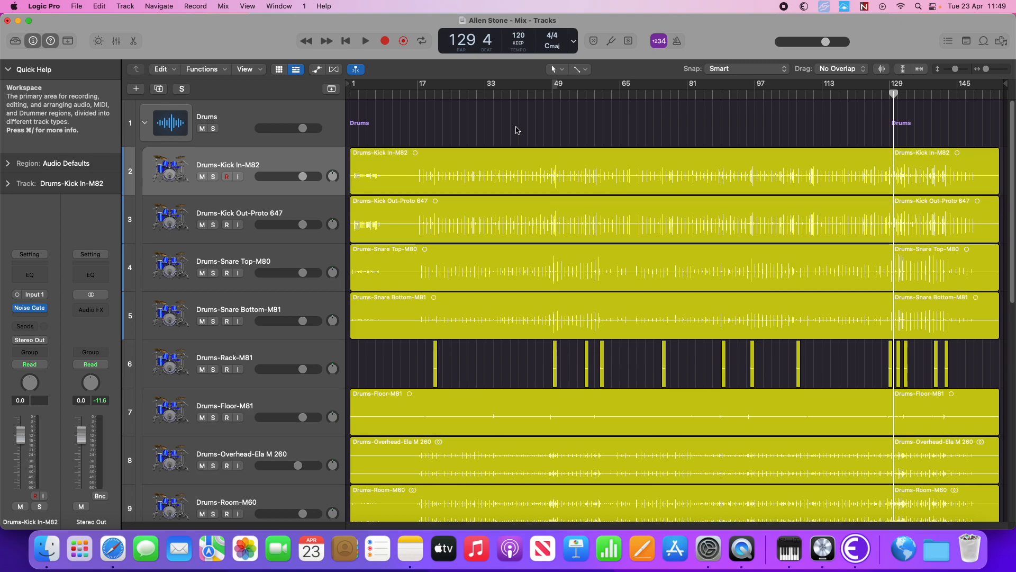
key(space)
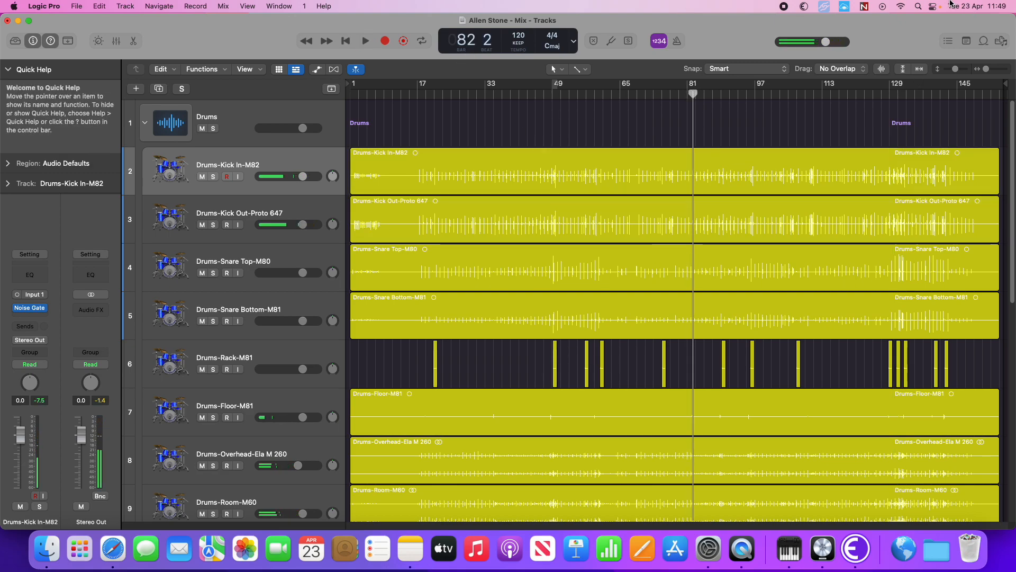